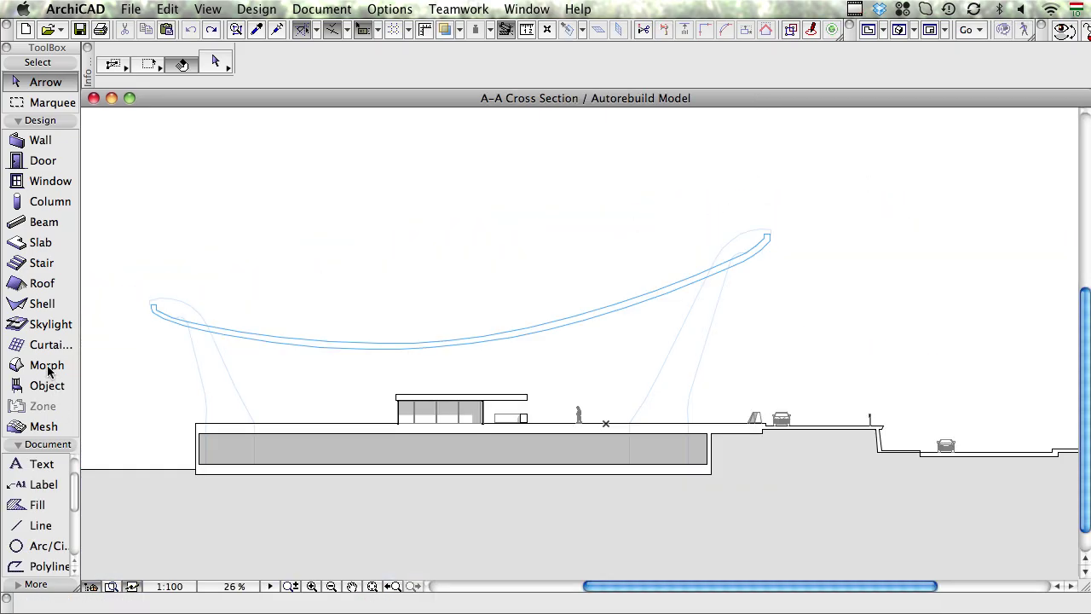
# - With the Morph tool, select the curved column morph's bottom face in the 3D window
pyautogui.click(47, 365)
pyautogui.click(694, 372)
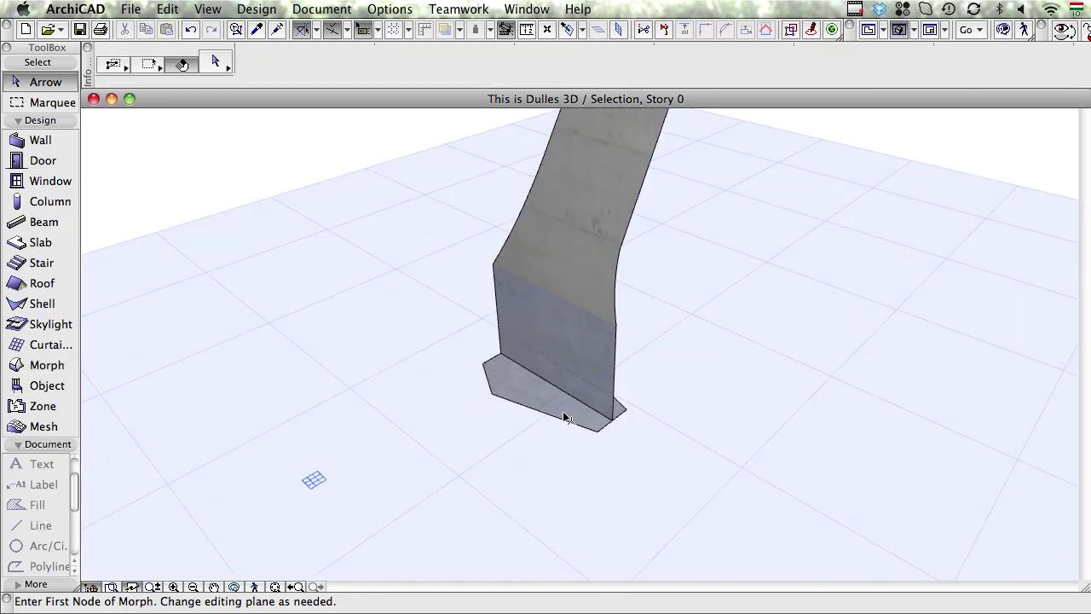
pyautogui.click(555, 397)
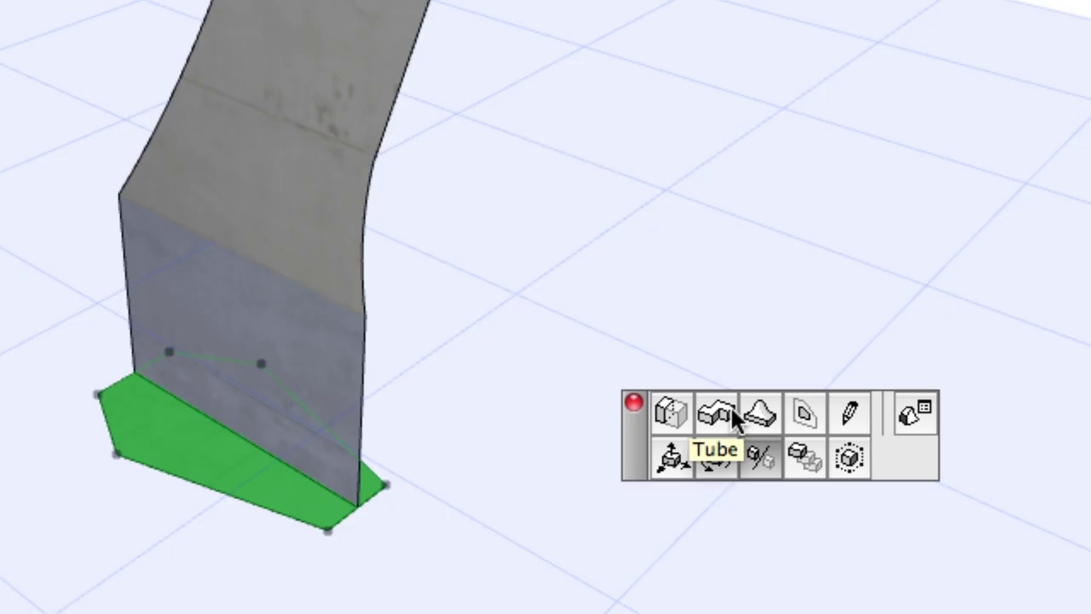
# - Extrude a tube from the column morph's base face on a new drawing plane
pyautogui.click(731, 406)
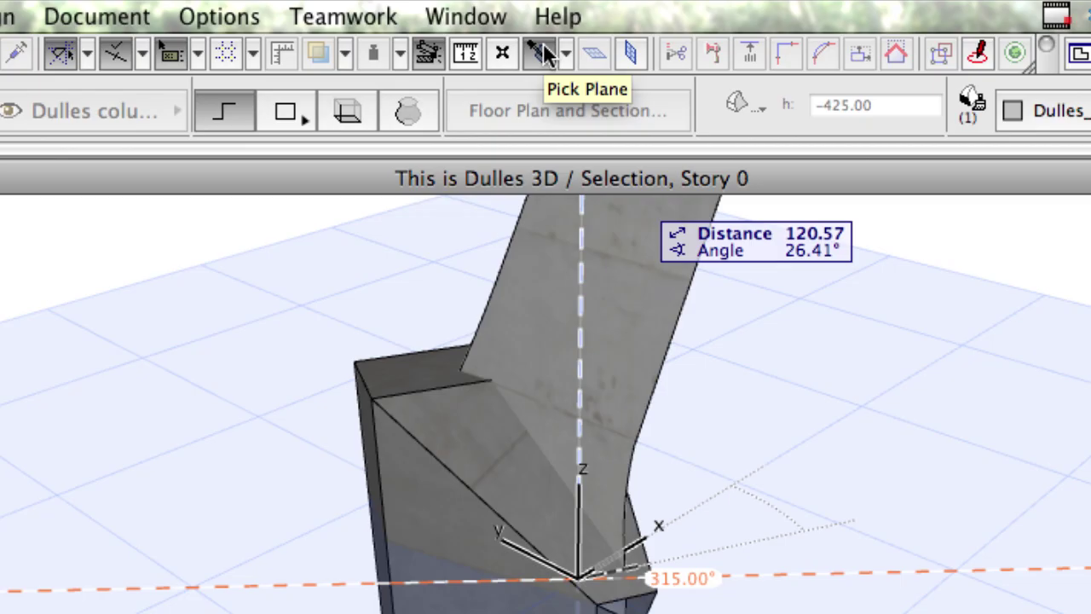
pyautogui.click(566, 29)
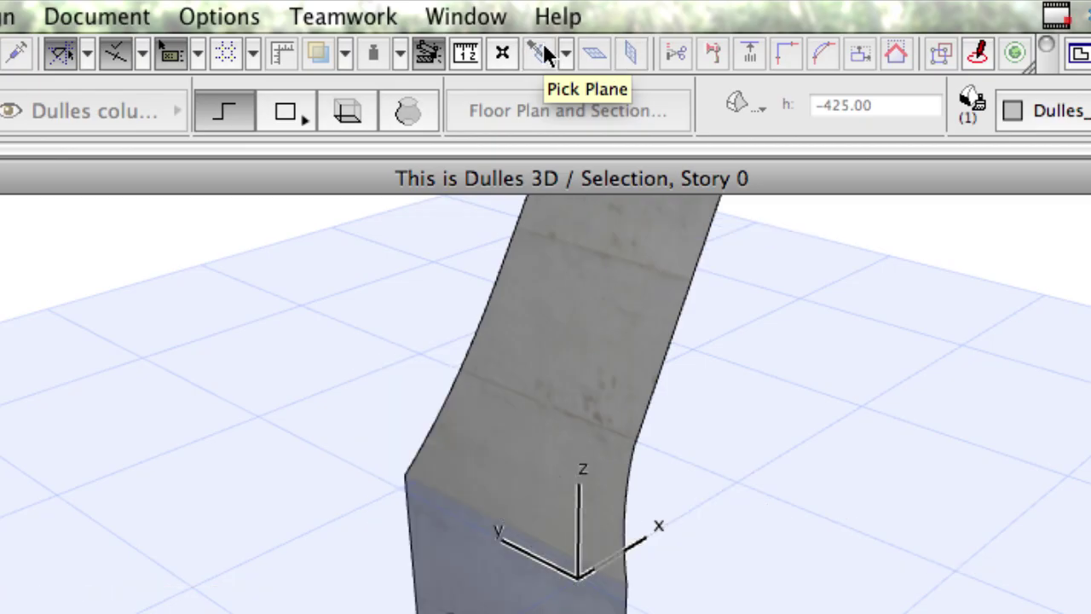
pyautogui.click(621, 355)
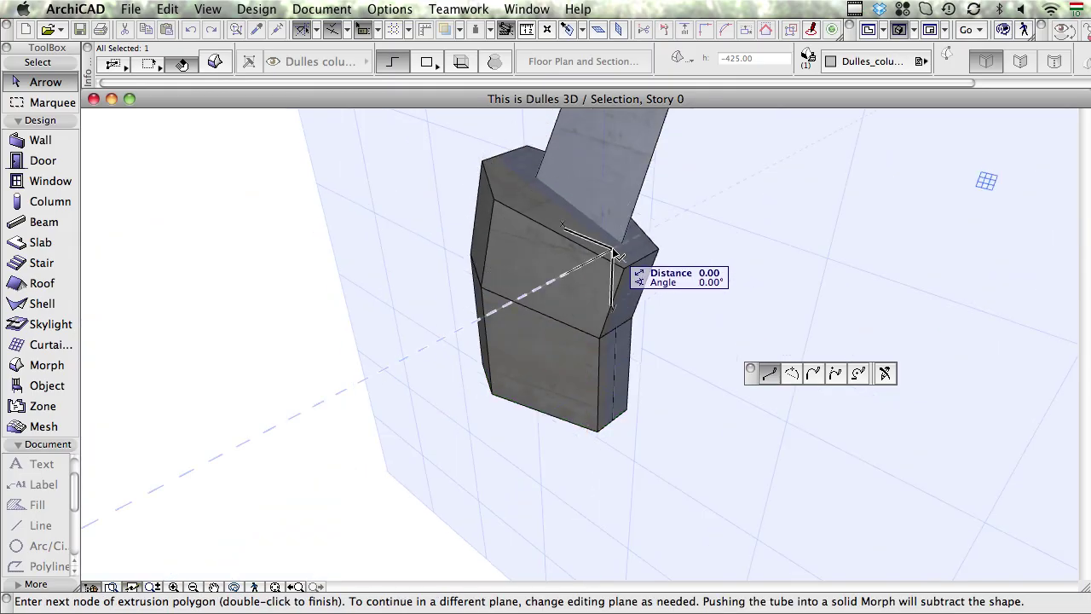
pyautogui.doubleClick(618, 254)
pyautogui.click(618, 254)
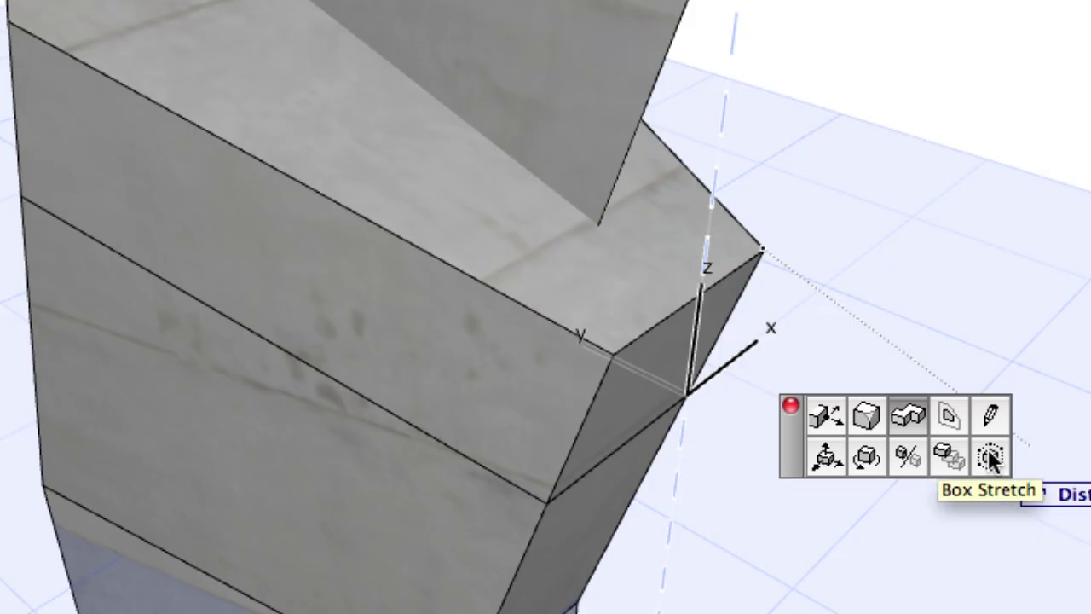
# - Box Stretch the extruded column base to enlarge and taper it
pyautogui.click(988, 449)
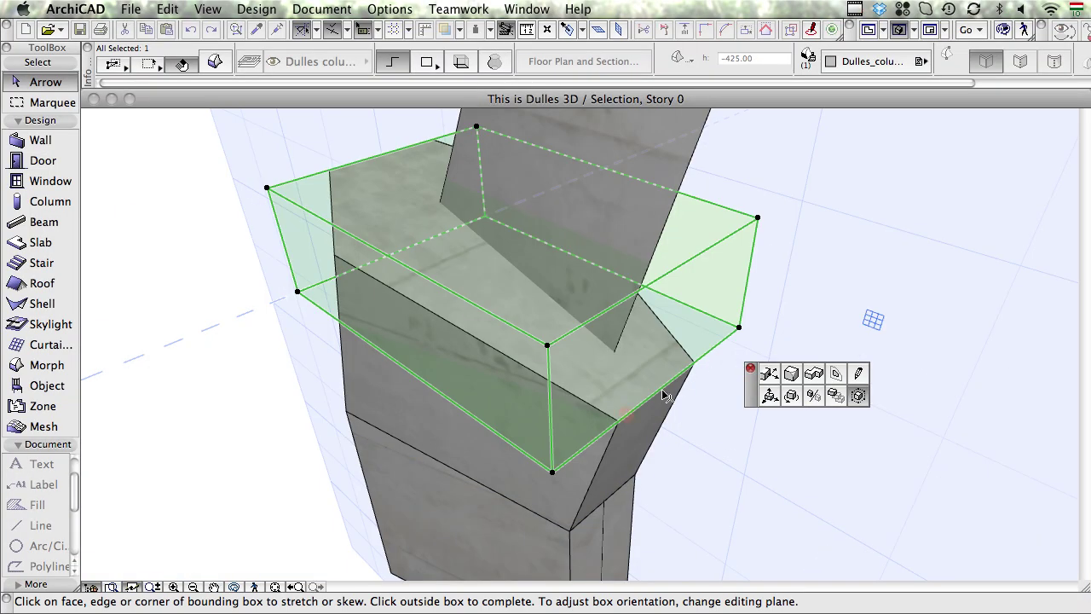
pyautogui.click(663, 393)
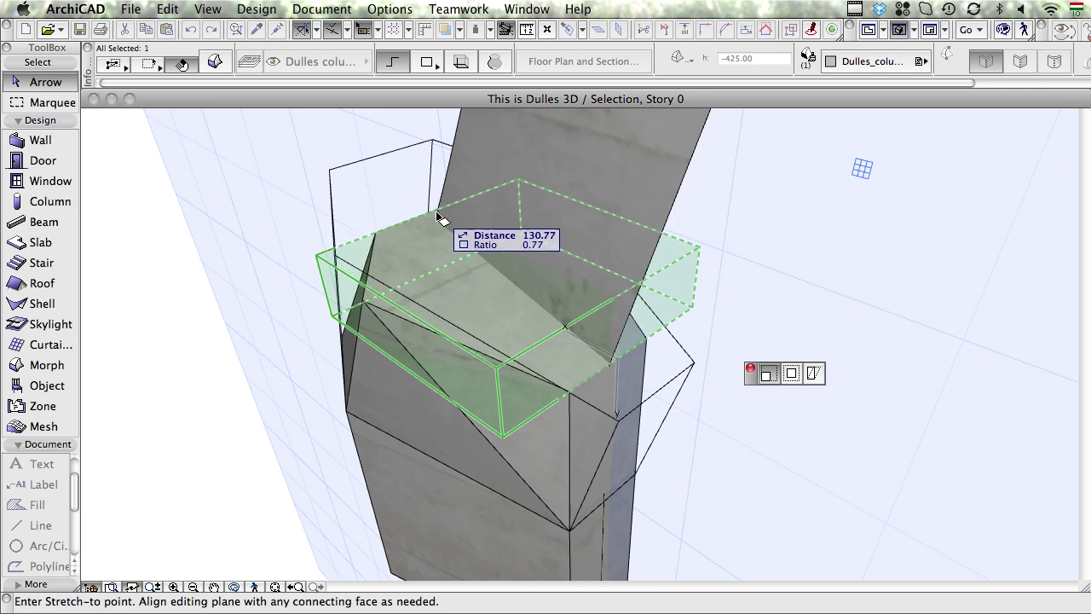
pyautogui.click(445, 219)
pyautogui.click(403, 406)
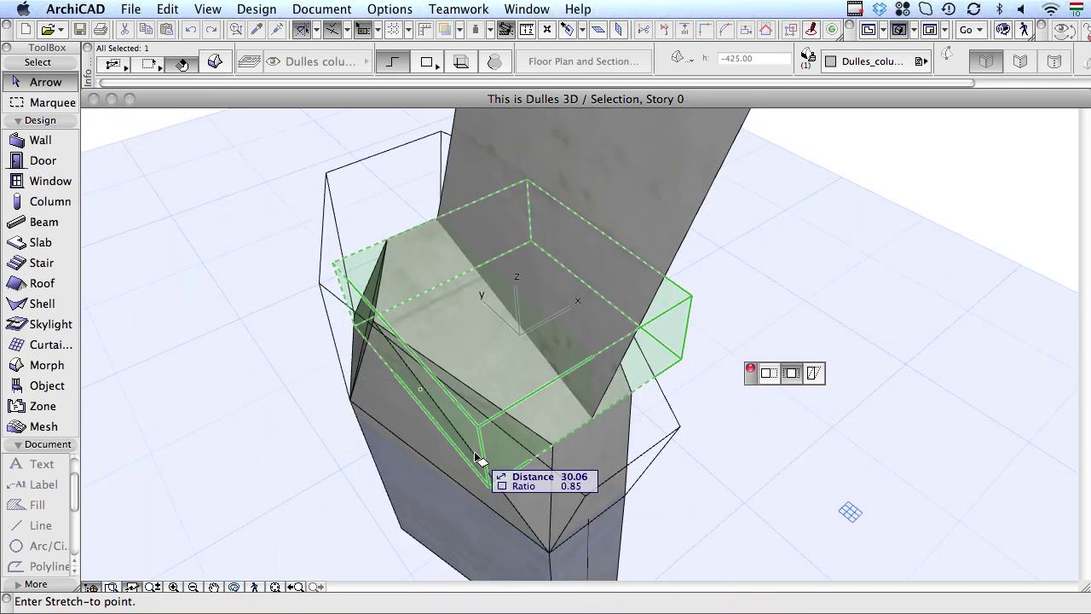
pyautogui.click(475, 458)
pyautogui.click(799, 312)
# - Push/Pull the base's top face upward into a tall faceted shaft
pyautogui.moveTo(800, 312)
pyautogui.keyDown('shift'); pyautogui.mouseDown(button='middle')
pyautogui.moveTo(702, 318)
pyautogui.moveTo(671, 398)
pyautogui.mouseUp(button='middle'); pyautogui.keyUp('shift')
pyautogui.click(687, 309)
pyautogui.click(670, 270)
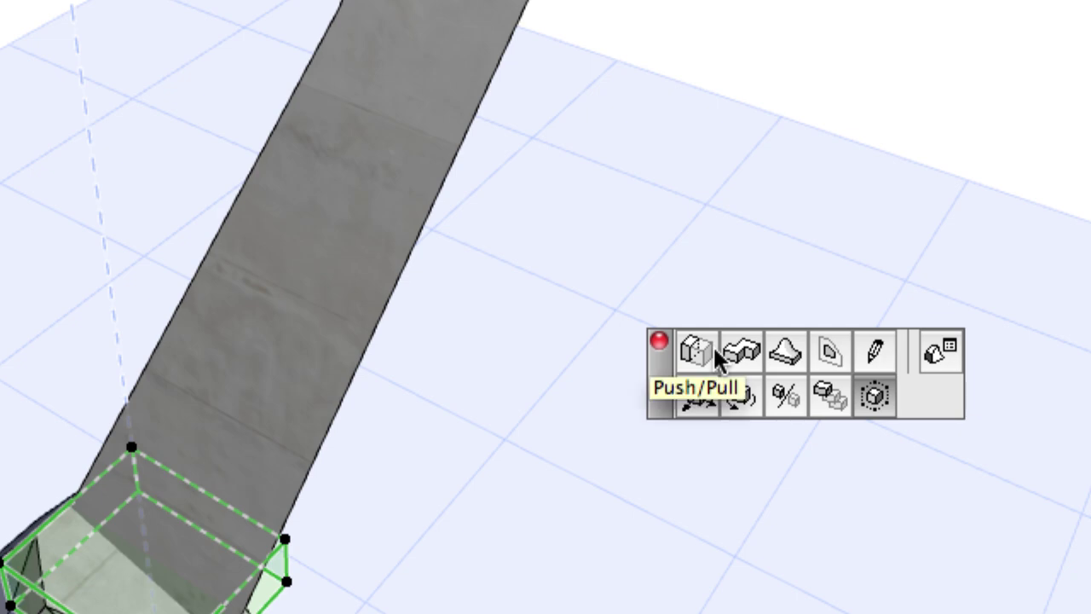
pyautogui.click(714, 350)
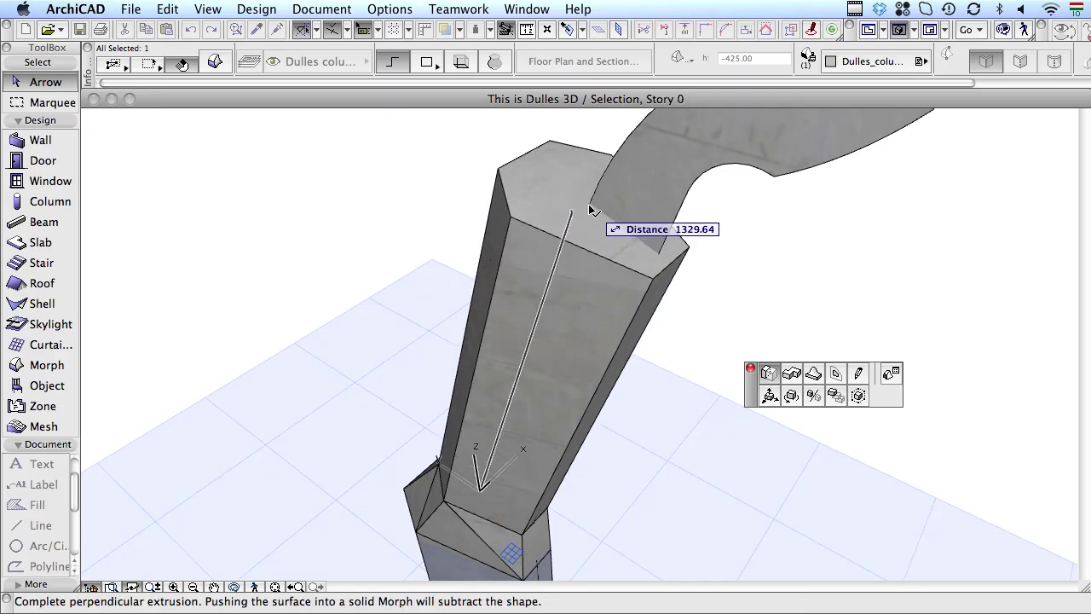
pyautogui.click(589, 204)
# - Box Stretch the shaft top narrower on two sides beneath the curved arm
pyautogui.click(858, 394)
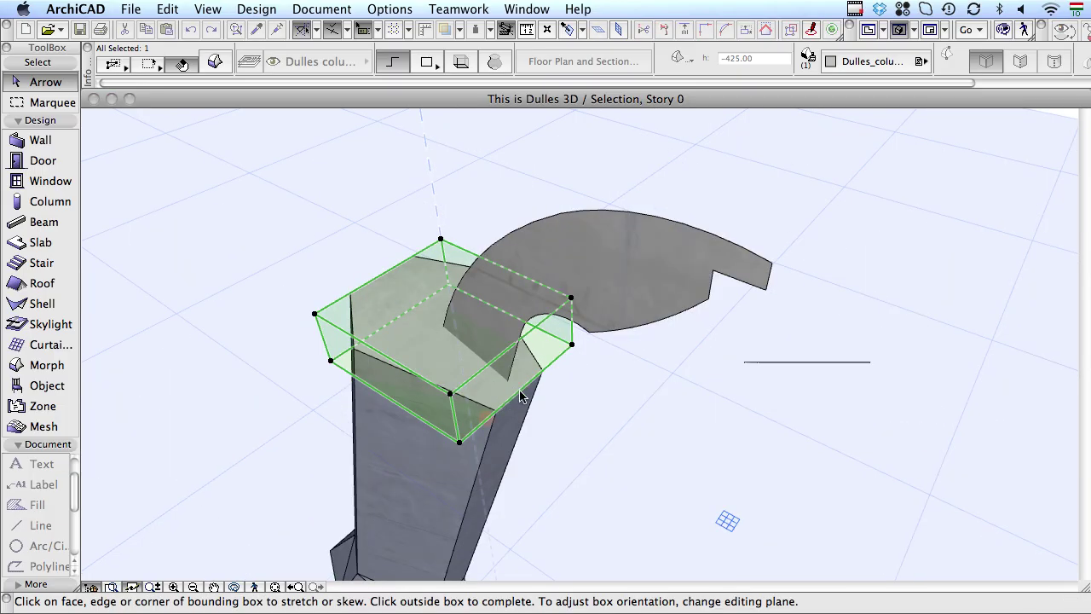
pyautogui.click(383, 273)
pyautogui.click(384, 273)
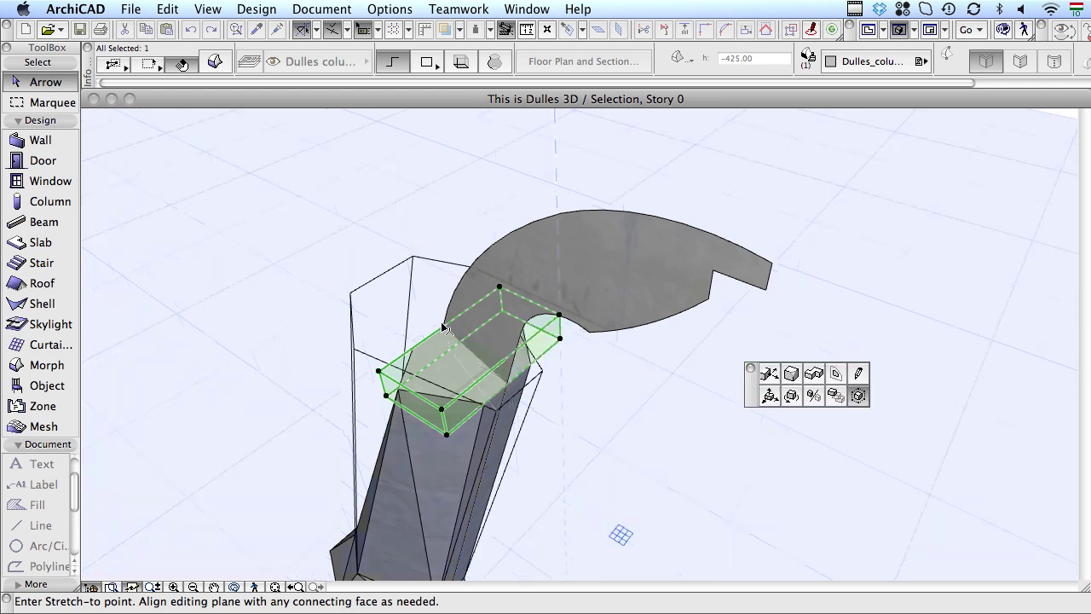
pyautogui.click(441, 392)
pyautogui.click(443, 383)
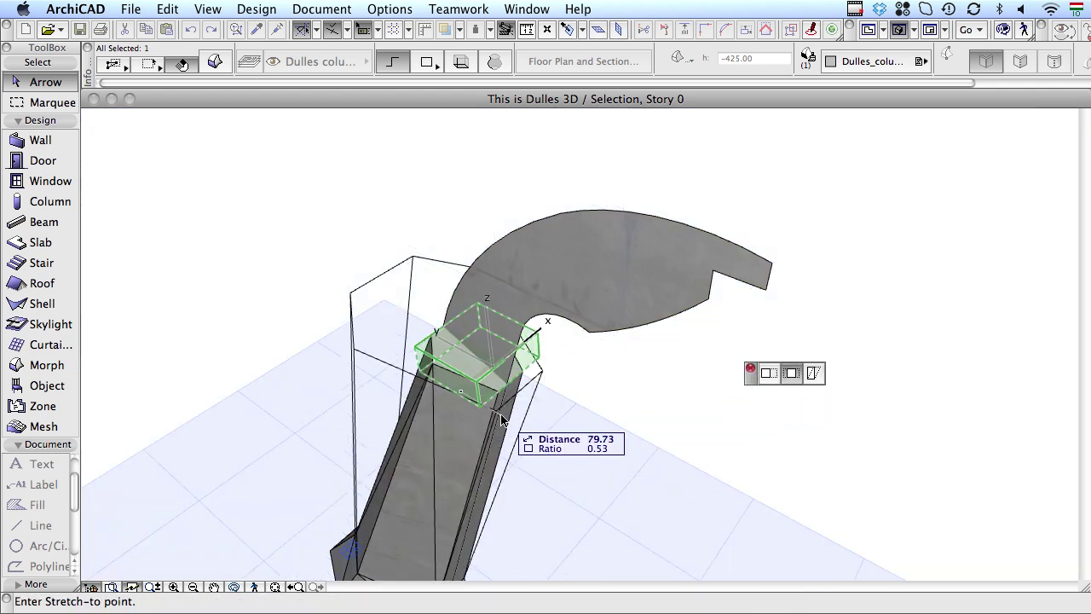
pyautogui.click(503, 420)
pyautogui.click(672, 363)
pyautogui.keyDown('shift'); pyautogui.moveTo(672, 362); pyautogui.dragTo(407, 336, button='middle'); pyautogui.keyUp('shift')
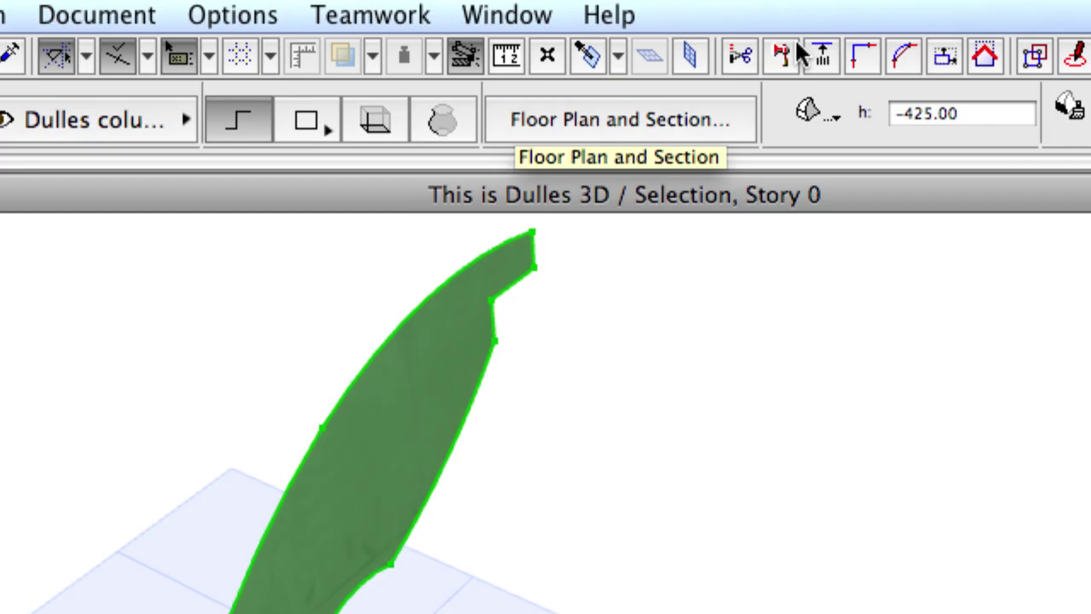
# - Split the column morph with a plane at the column top
pyautogui.click(799, 50)
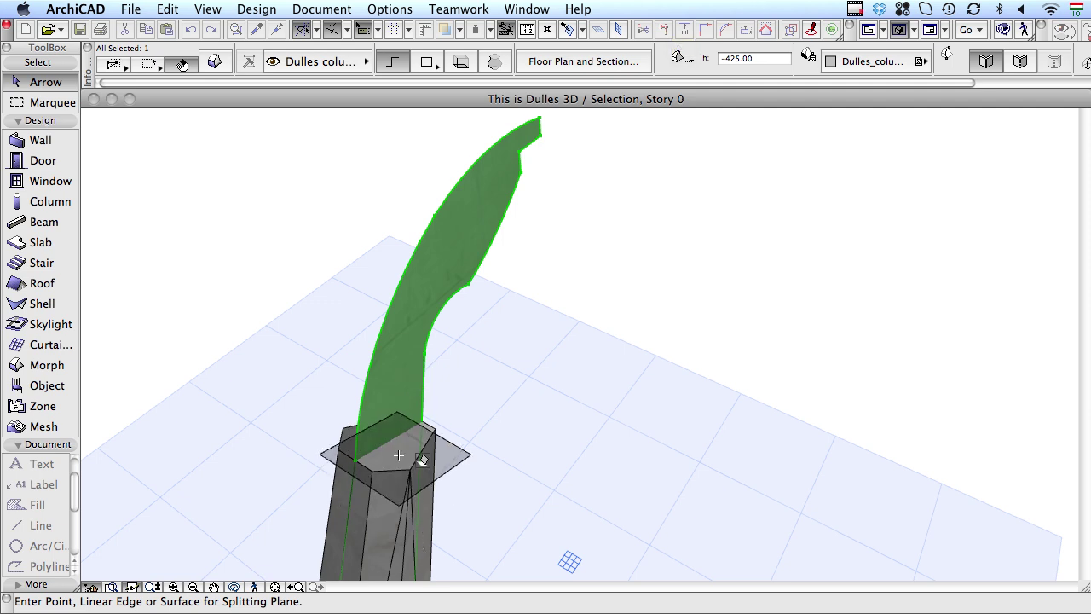
pyautogui.click(404, 454)
pyautogui.click(469, 473)
pyautogui.rightClick(504, 289)
# - Push/Pull the curved arm's face to thicken it by 35
pyautogui.click(547, 337)
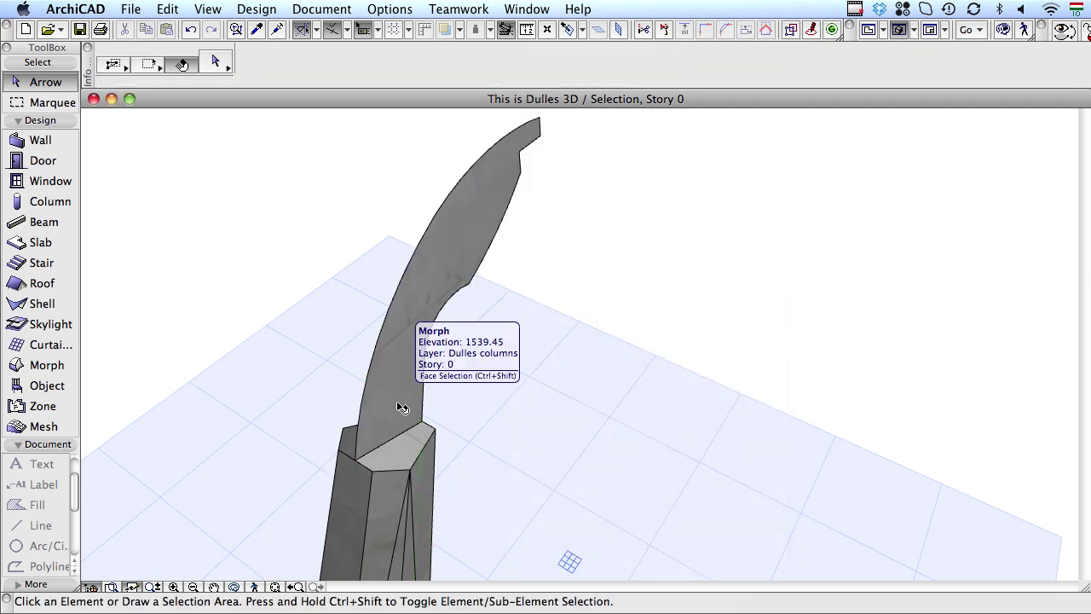
pyautogui.click(370, 382)
pyautogui.click(366, 389)
pyautogui.write('35')
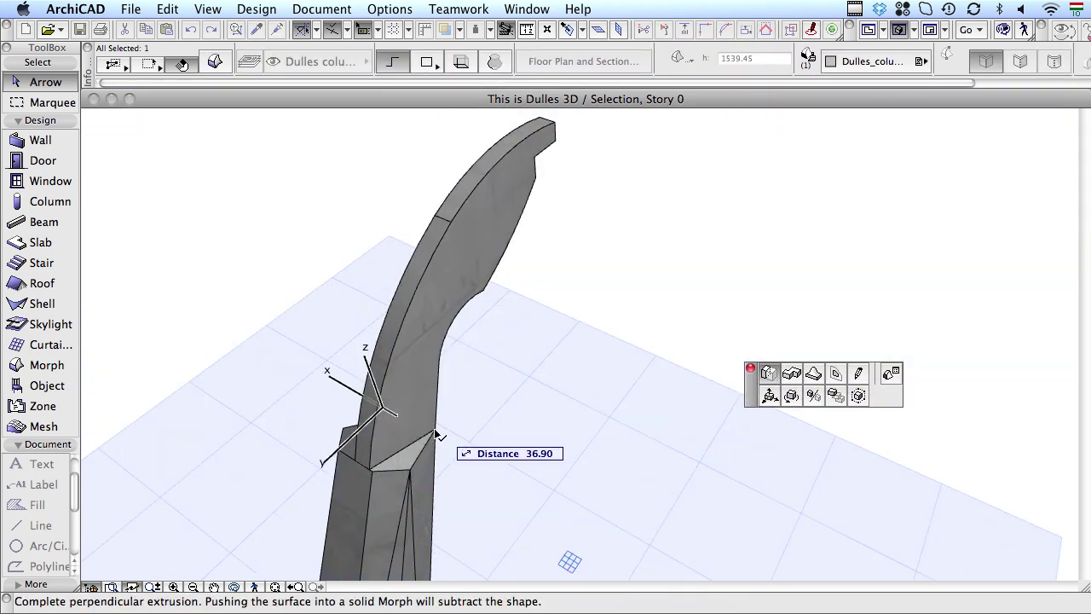
pyautogui.press('Return')
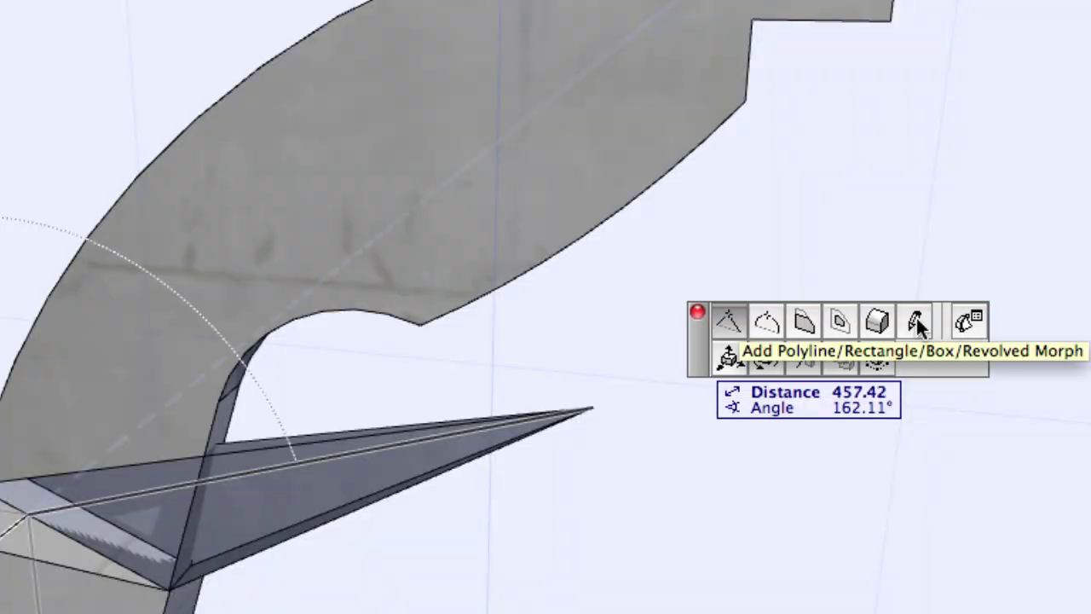
# - Draw a tangent-arc edge across the arm surface to its far corner
pyautogui.click(916, 322)
pyautogui.click(572, 31)
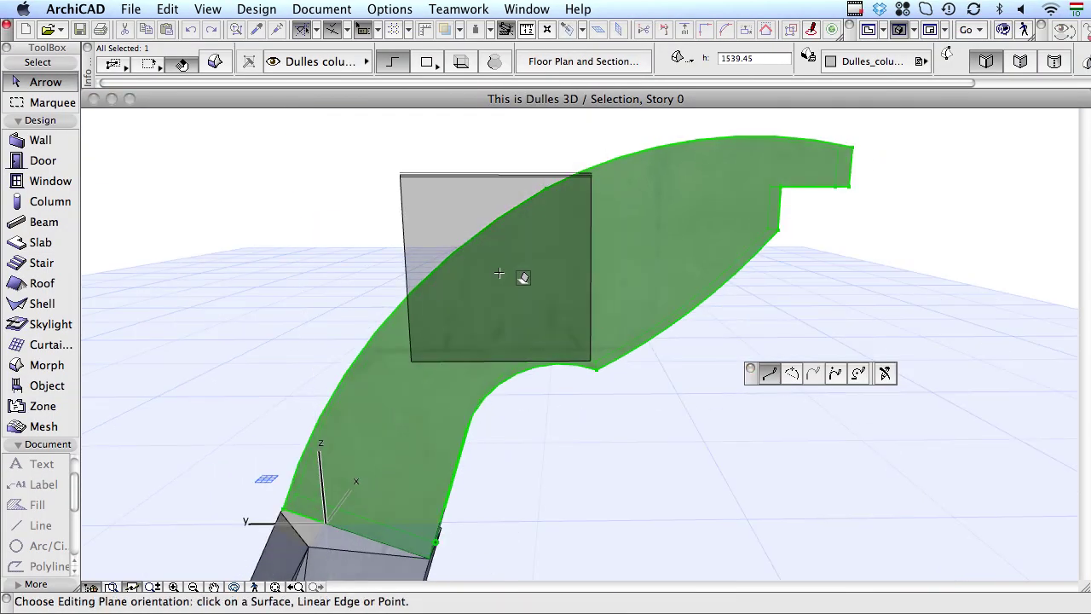
pyautogui.click(500, 272)
pyautogui.click(810, 378)
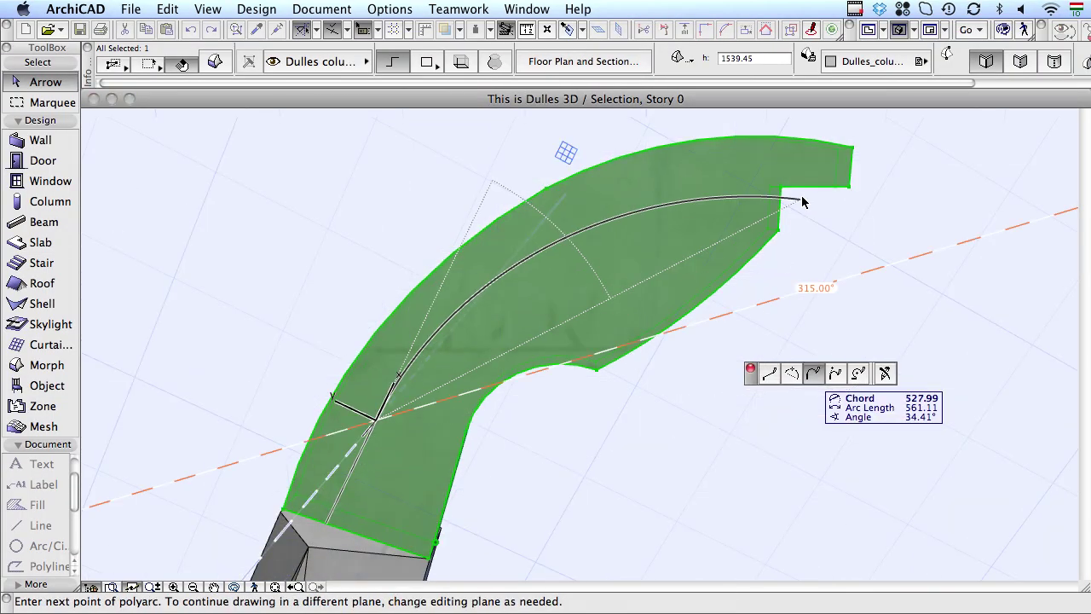
pyautogui.doubleClick(852, 168)
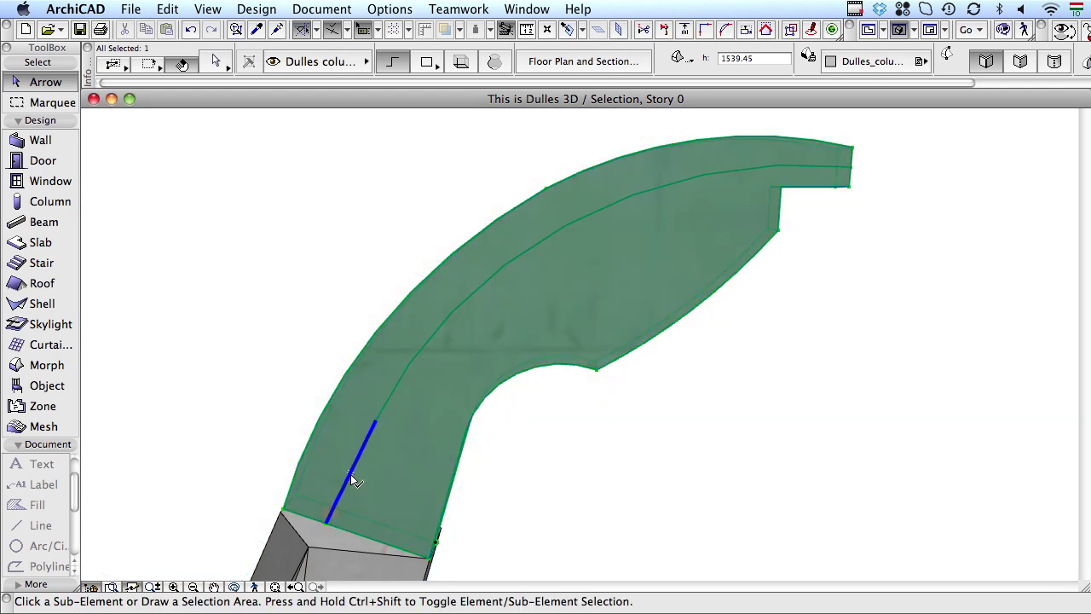
# - Move the arm's lower corner node and an edge node to new positions
pyautogui.click(349, 482)
pyautogui.click(400, 516)
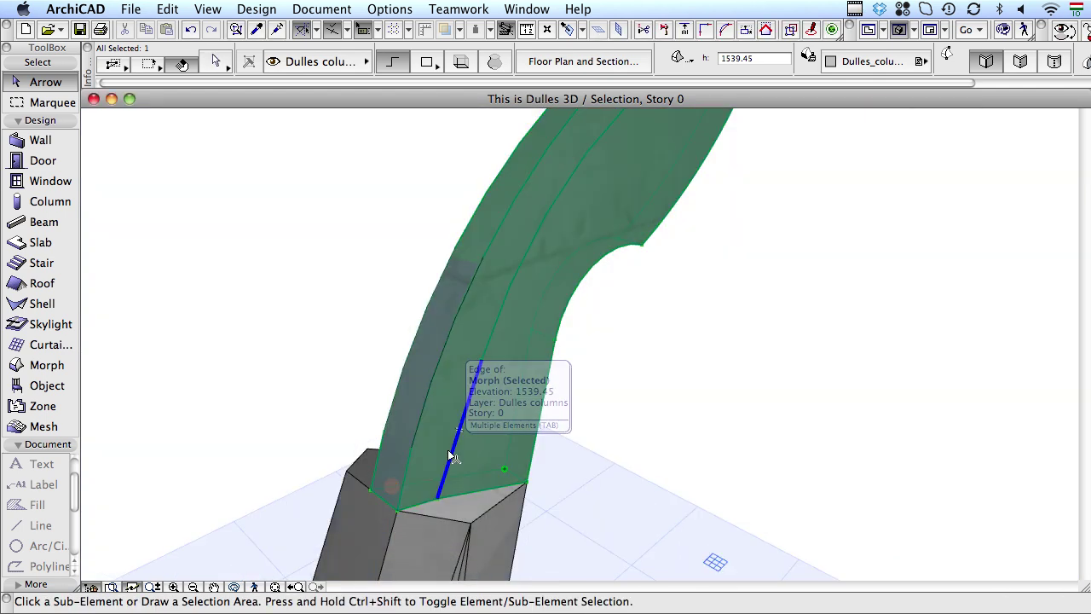
pyautogui.click(440, 496)
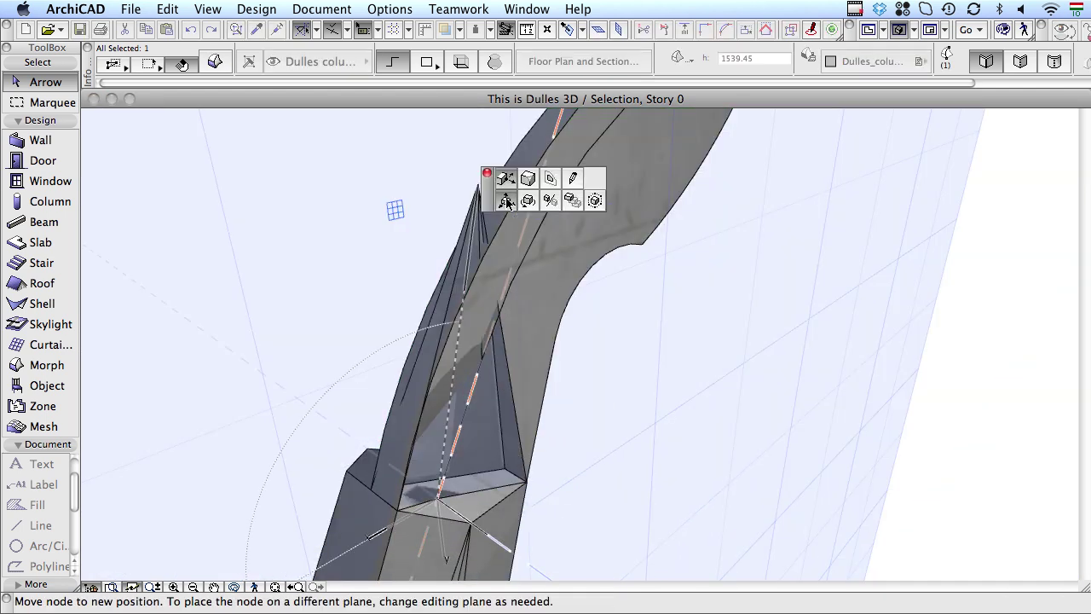
pyautogui.click(477, 524)
pyautogui.moveTo(477, 525)
pyautogui.keyDown('shift'); pyautogui.mouseDown(button='middle')
pyautogui.moveTo(380, 326)
pyautogui.moveTo(545, 243)
pyautogui.mouseUp(button='middle'); pyautogui.keyUp('shift')
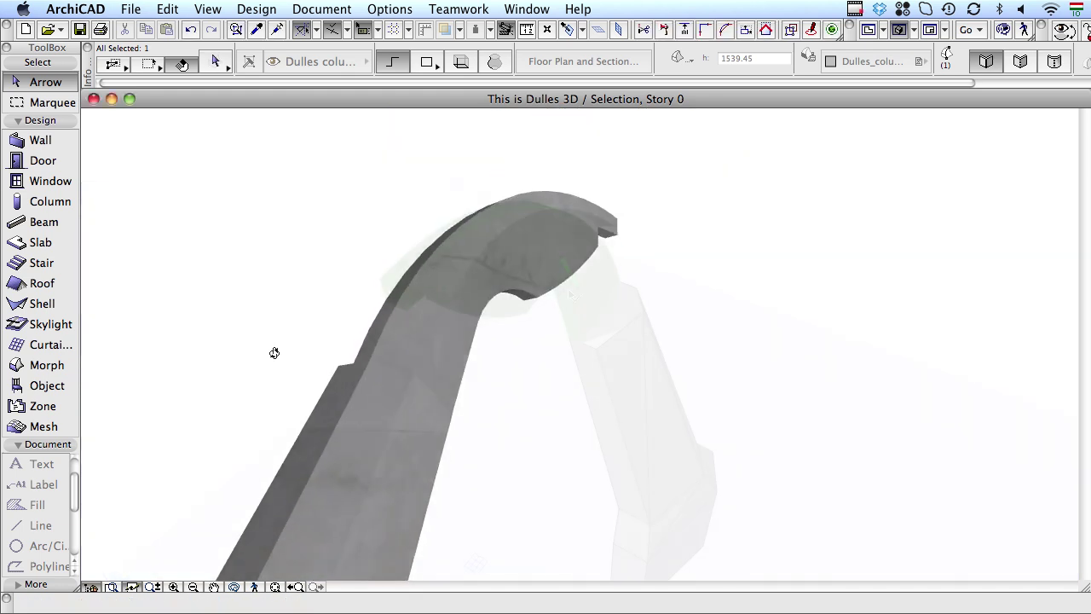
# - Mirror a copy of the column half across the mirror axis
pyautogui.rightClick(547, 147)
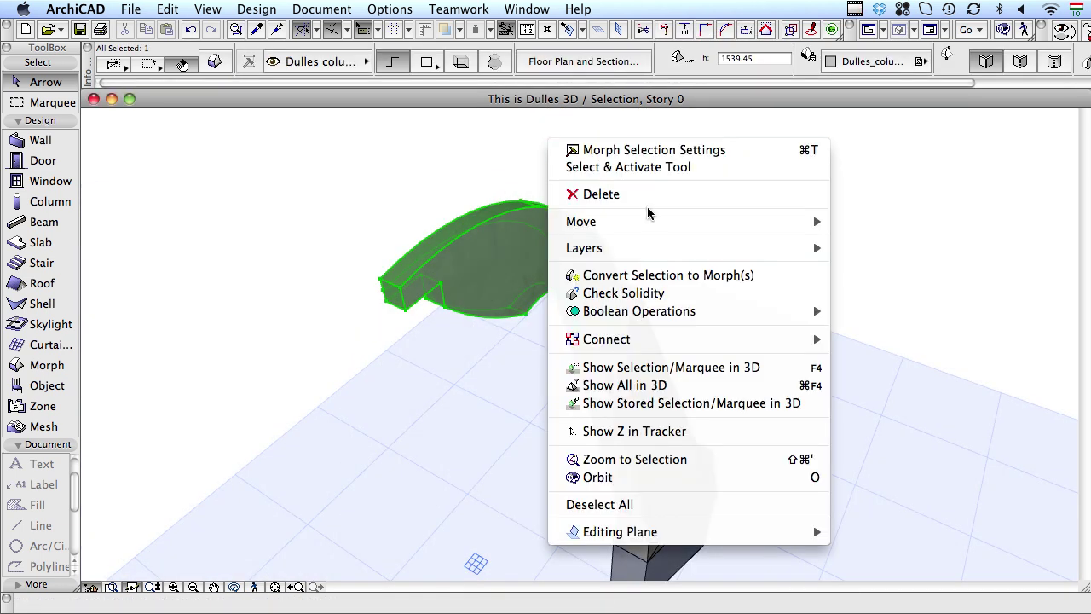
pyautogui.click(889, 341)
pyautogui.click(583, 342)
pyautogui.click(619, 287)
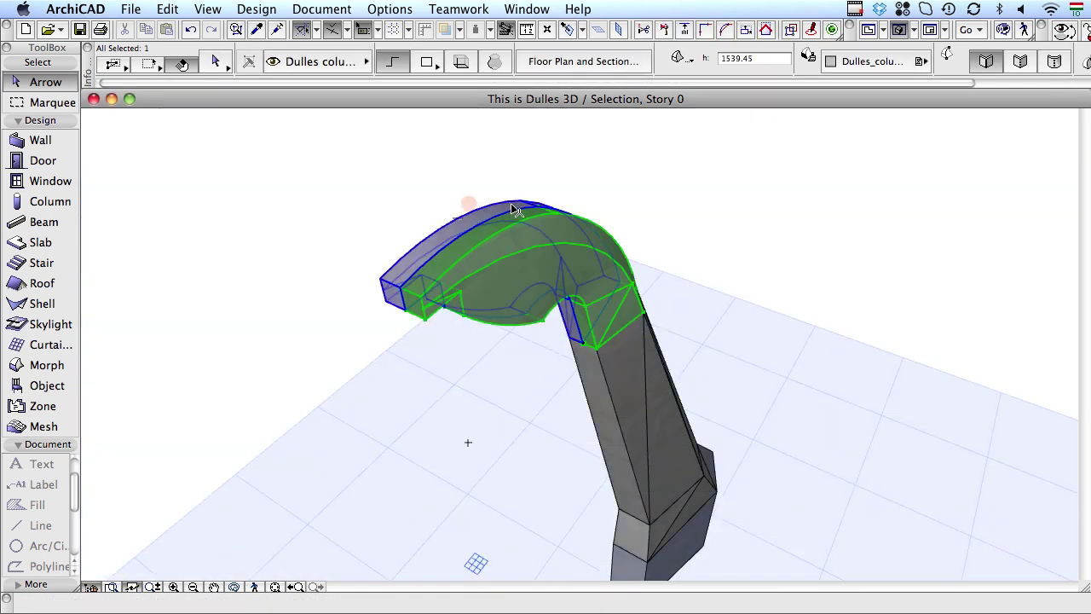
# - Union the three column morphs into one and select the edges to curve
pyautogui.keyDown('shift'); pyautogui.click(514, 208); pyautogui.keyUp('shift')
pyautogui.keyDown('shift'); pyautogui.click(621, 294); pyautogui.keyUp('shift')
pyautogui.rightClick(622, 294)
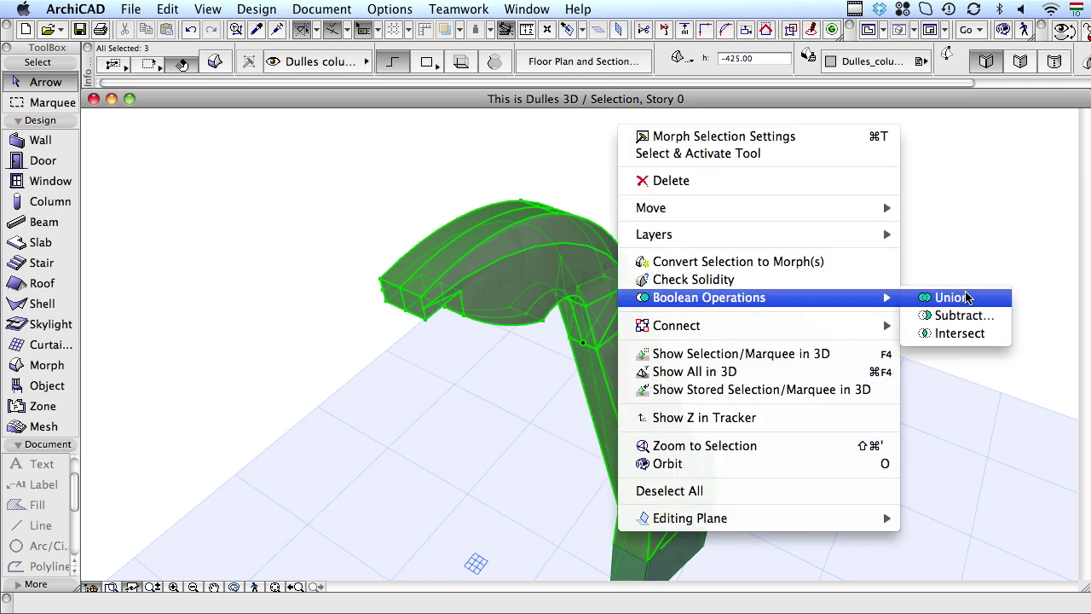
pyautogui.click(968, 297)
pyautogui.click(510, 193)
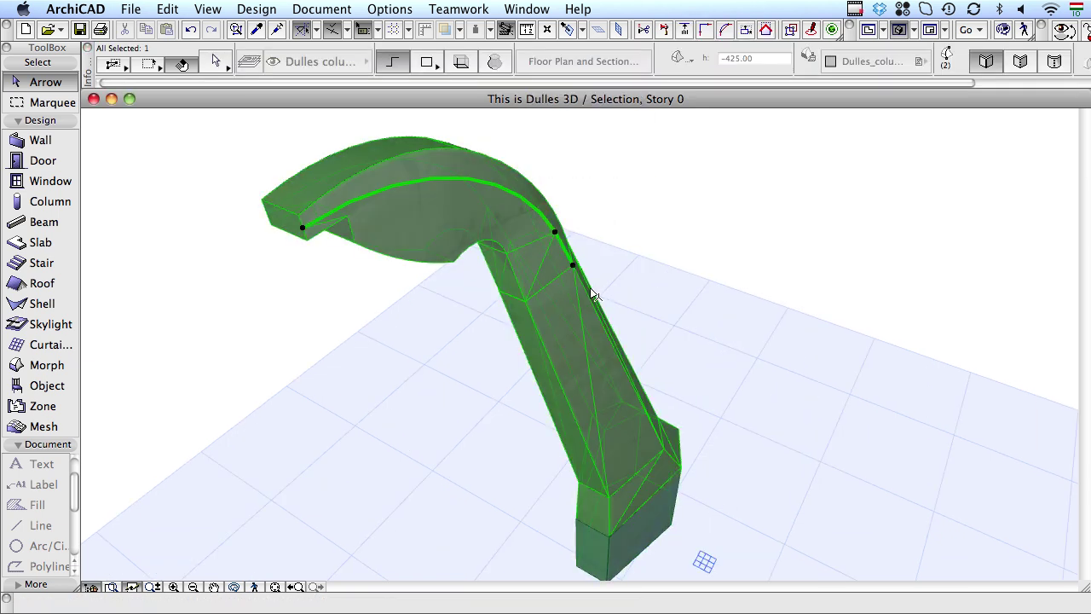
pyautogui.click(681, 461)
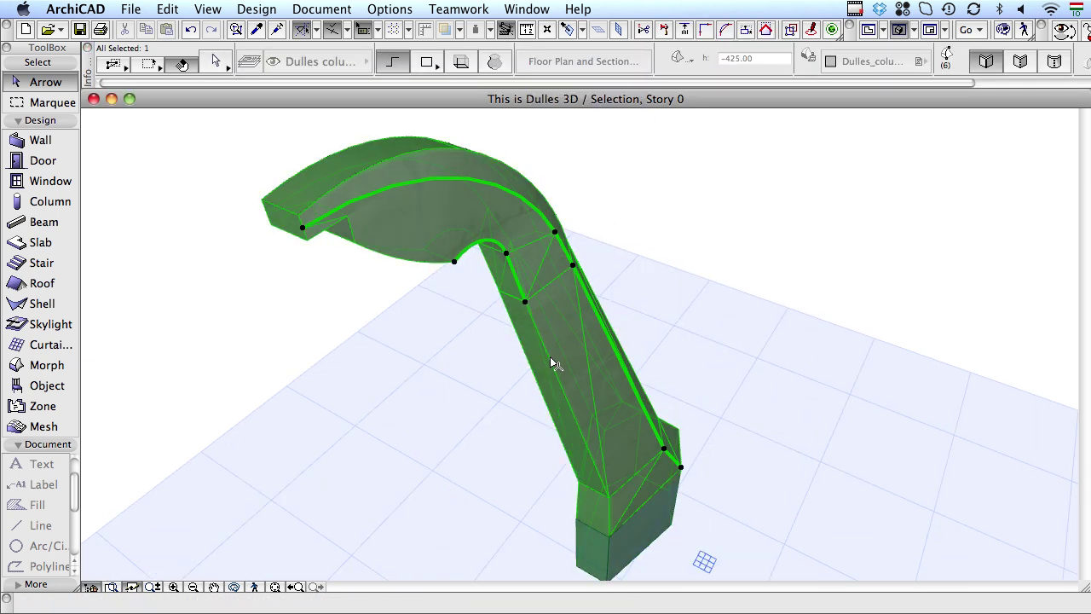
pyautogui.moveTo(729, 401)
pyautogui.keyDown('shift'); pyautogui.mouseDown(button='middle')
pyautogui.moveTo(360, 394)
pyautogui.moveTo(275, 373)
pyautogui.mouseUp(button='middle'); pyautogui.keyUp('shift')
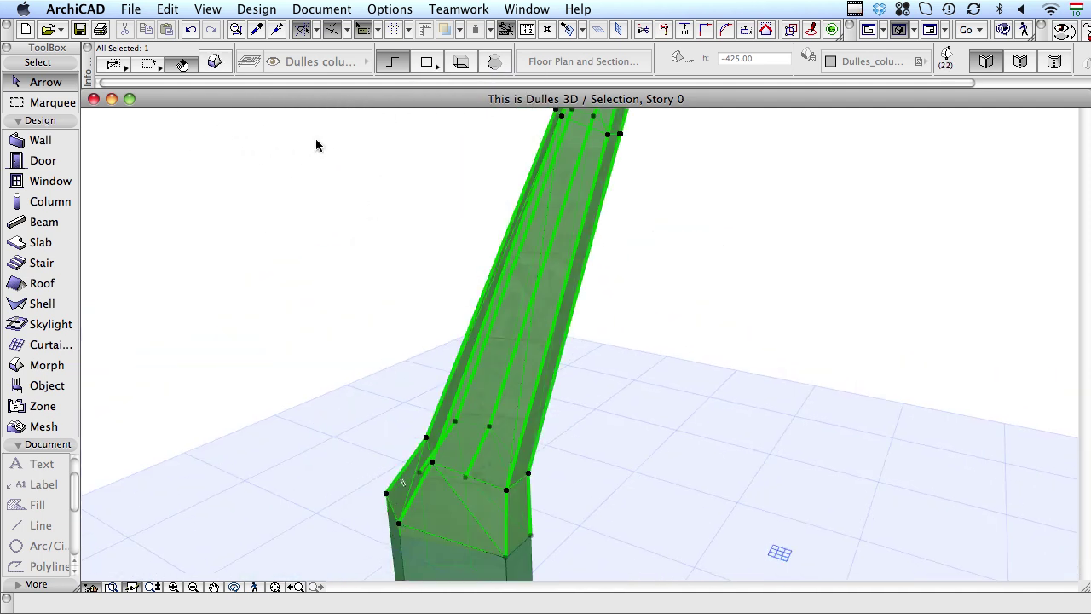
# - Curve and merge the selected column edges into a smooth sweeping form
pyautogui.click(255, 9)
pyautogui.moveTo(286, 244)
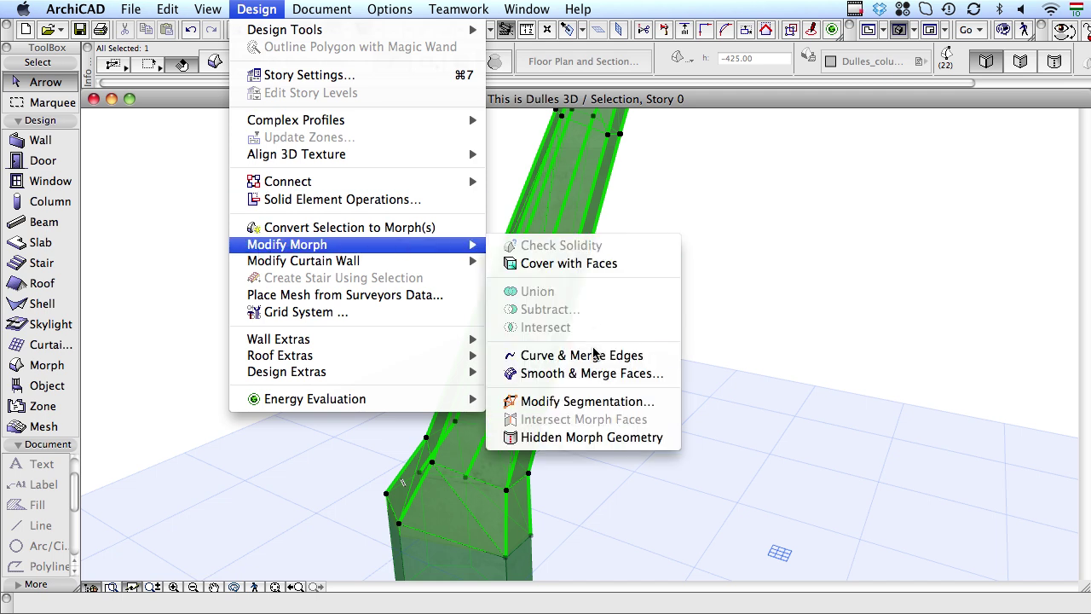
pyautogui.click(594, 356)
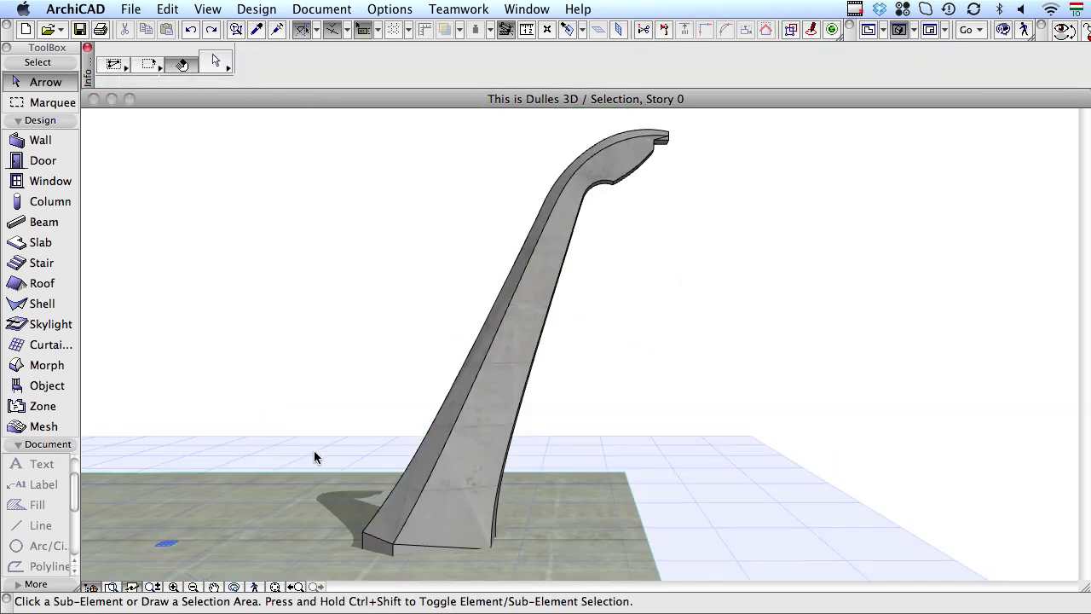
pyautogui.click(314, 458)
# - Rotate the column's six-sided base face slightly about its corner
pyautogui.click(511, 558)
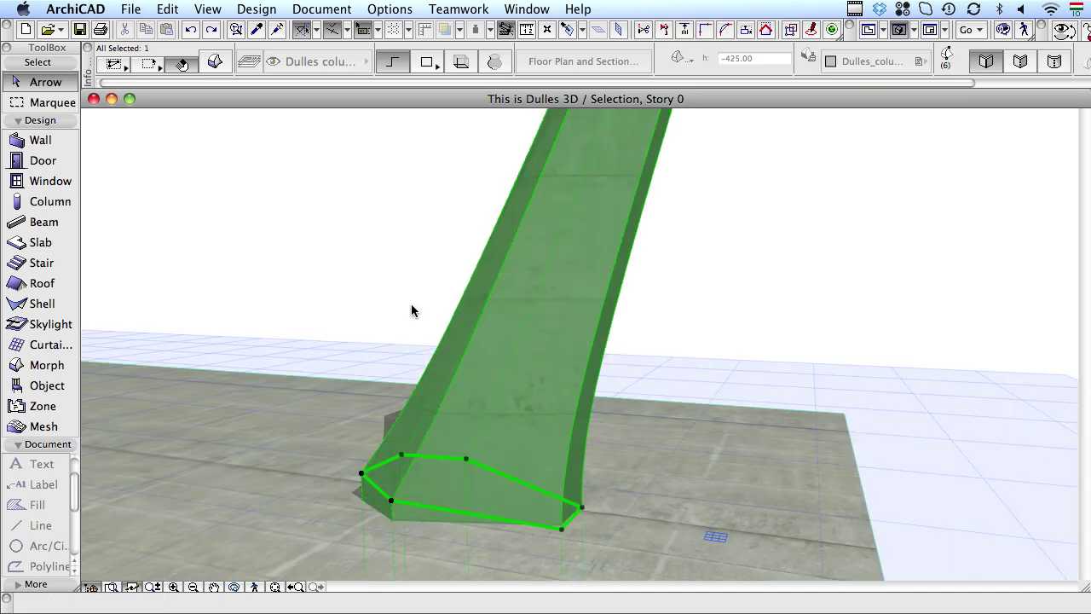
pyautogui.rightClick(412, 310)
pyautogui.click(745, 405)
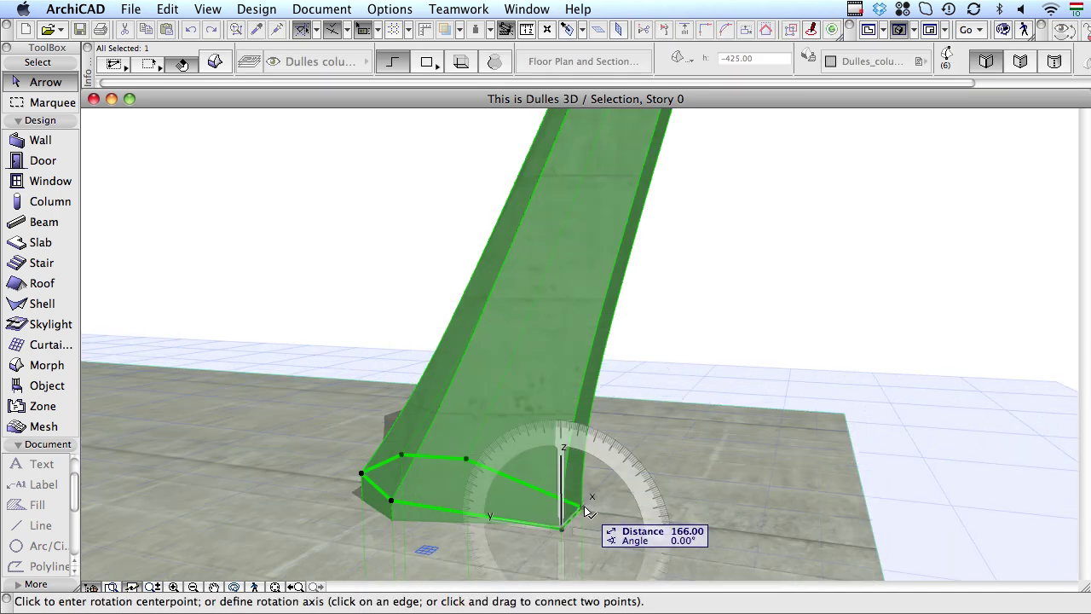
pyautogui.click(587, 510)
pyautogui.click(362, 473)
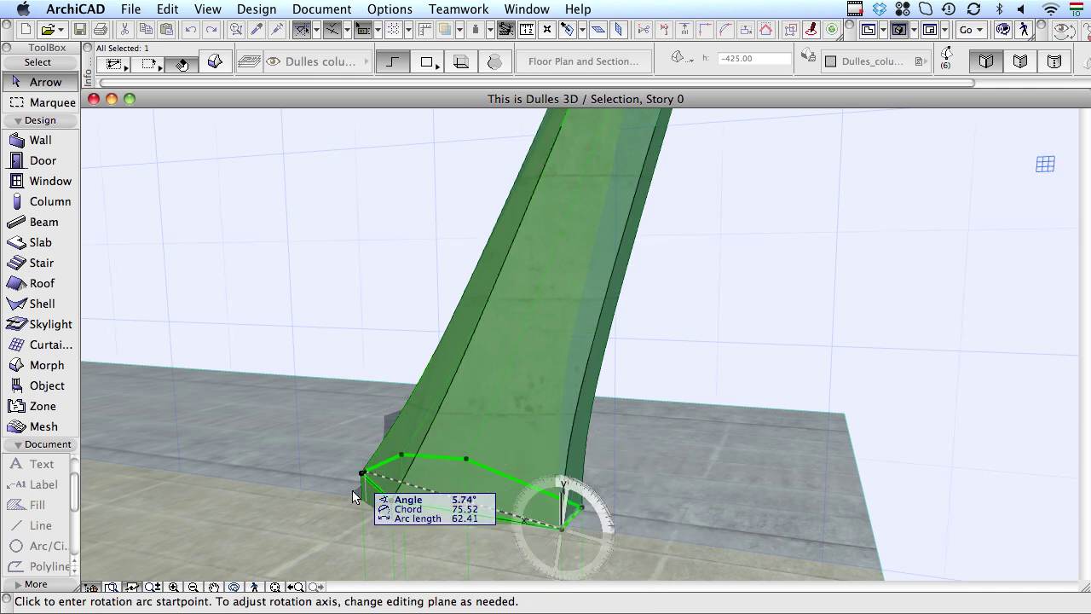
pyautogui.click(353, 495)
pyautogui.click(353, 499)
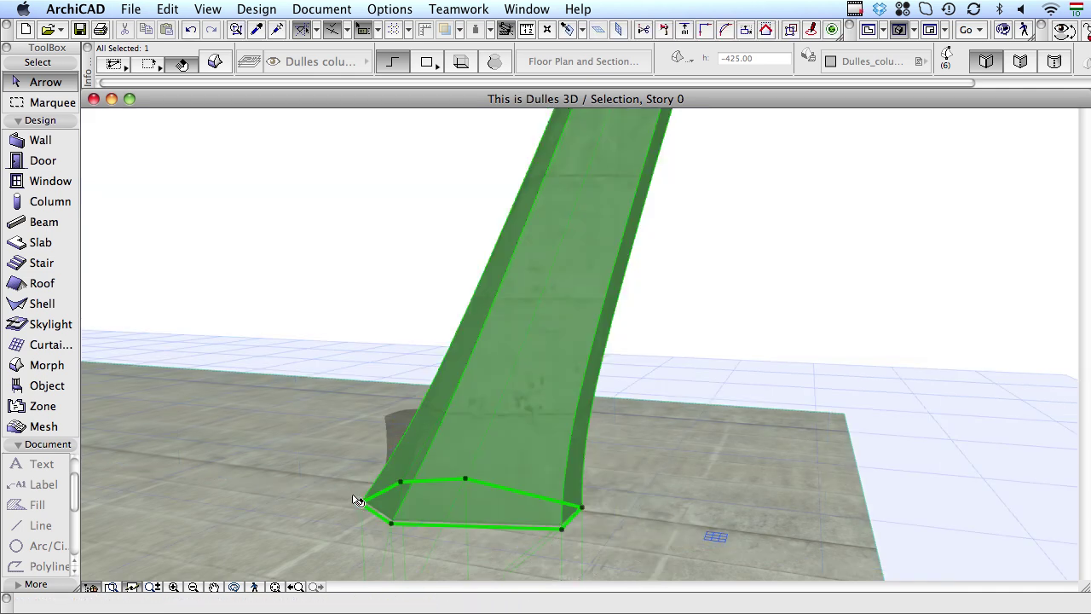
pyautogui.scroll(-5, 609, 317)
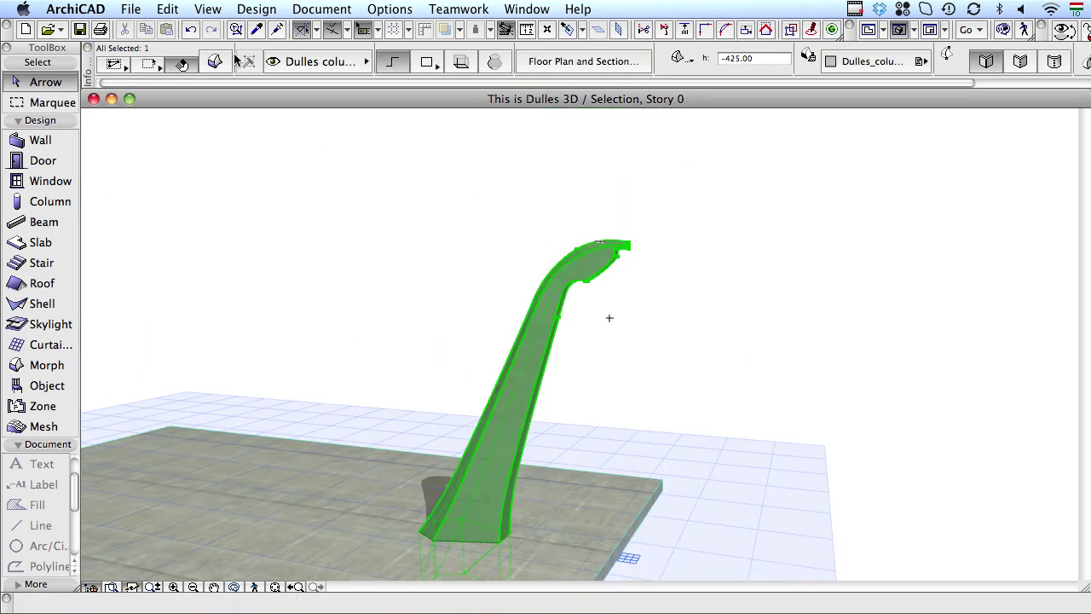
pyautogui.click(213, 63)
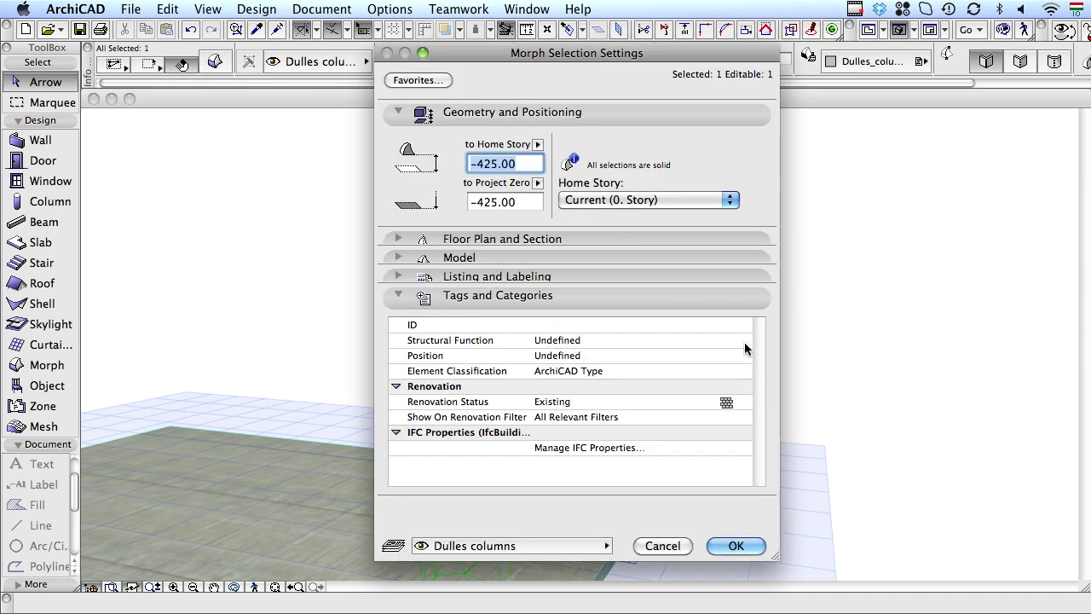
# - Set the column morph to Load-Bearing, Exterior position, classified as Column
pyautogui.click(745, 343)
pyautogui.click(771, 343)
pyautogui.click(741, 358)
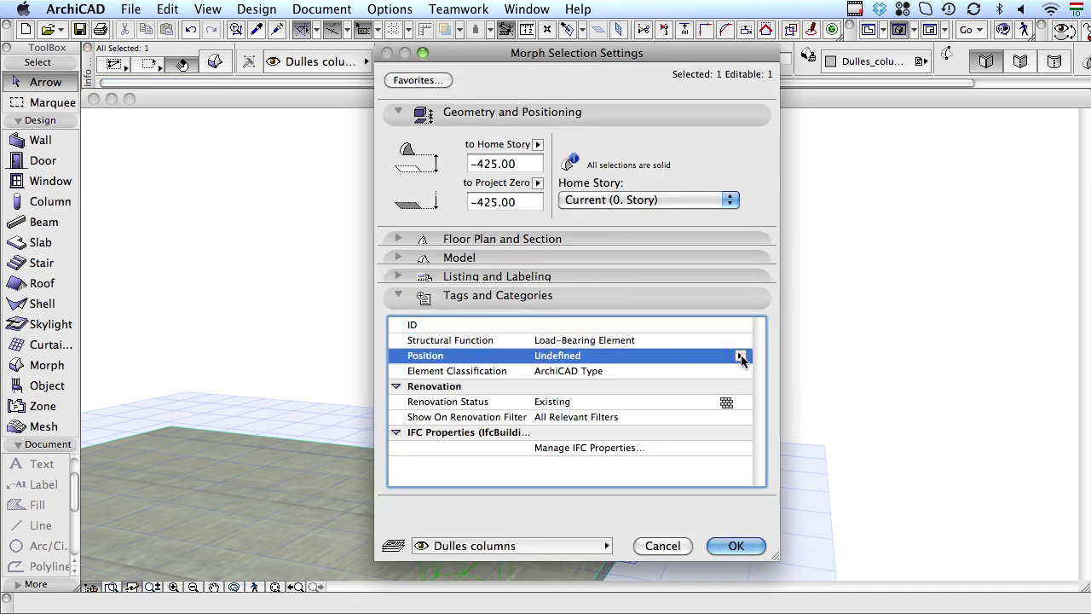
pyautogui.click(743, 371)
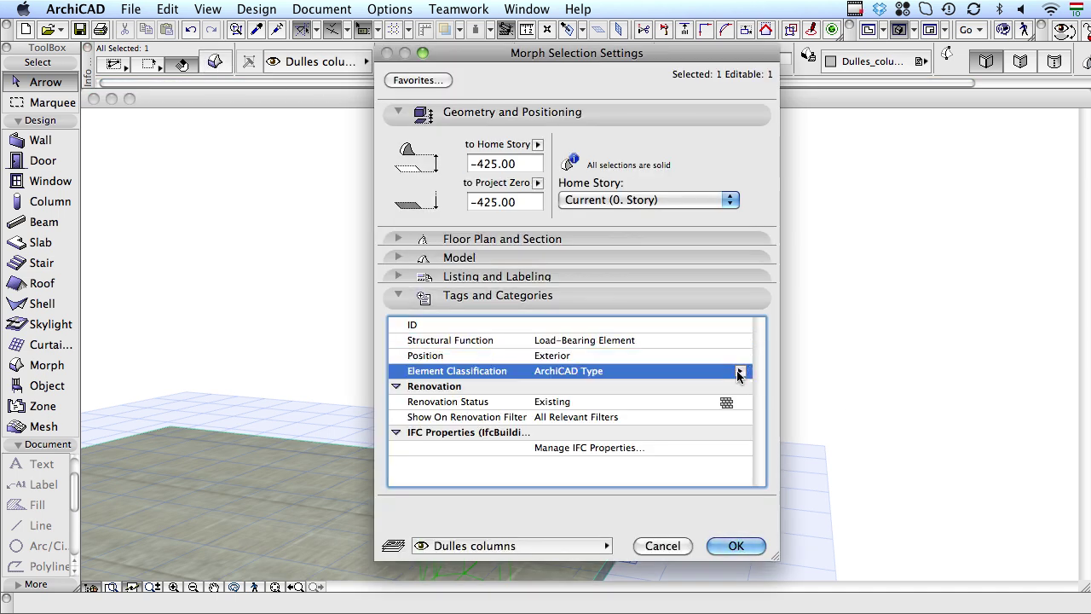
pyautogui.click(740, 372)
pyautogui.click(788, 437)
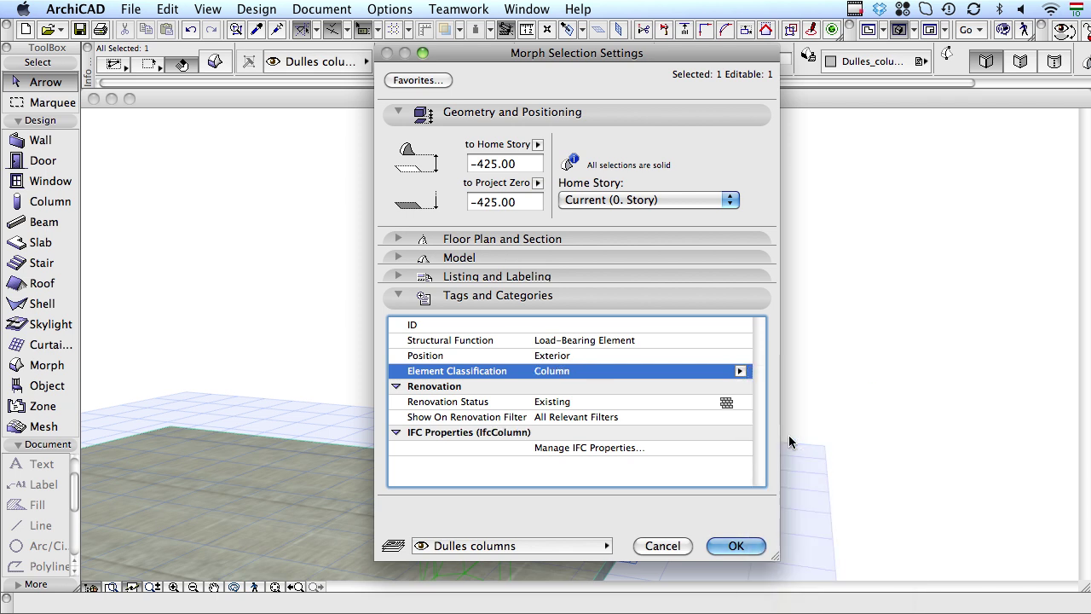
# - Add the IFC ObjectType and Tag attributes and apply the column settings
pyautogui.click(635, 448)
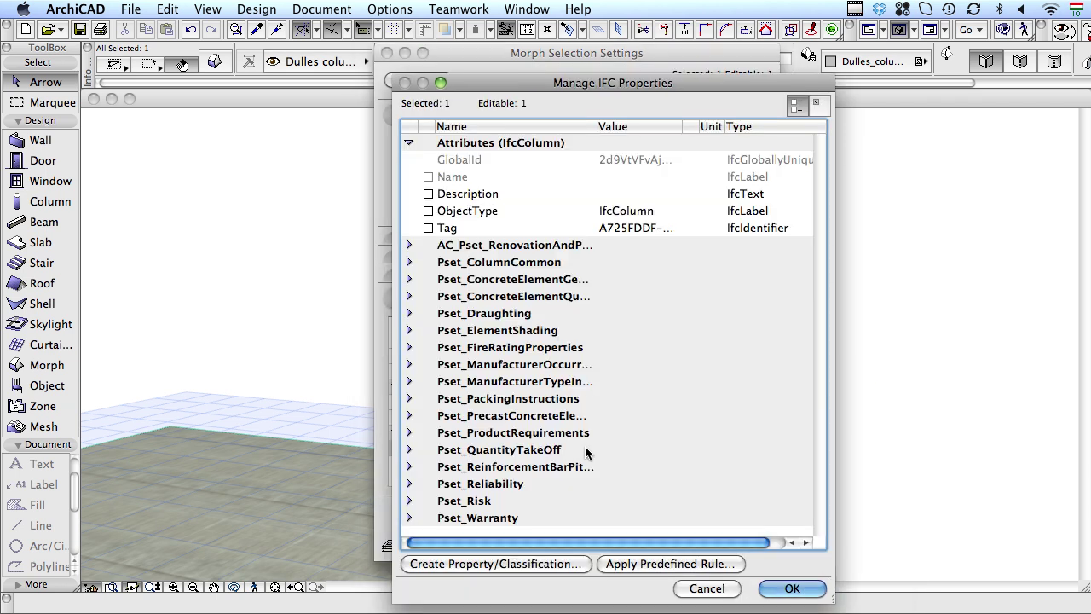
pyautogui.click(429, 212)
pyautogui.click(429, 228)
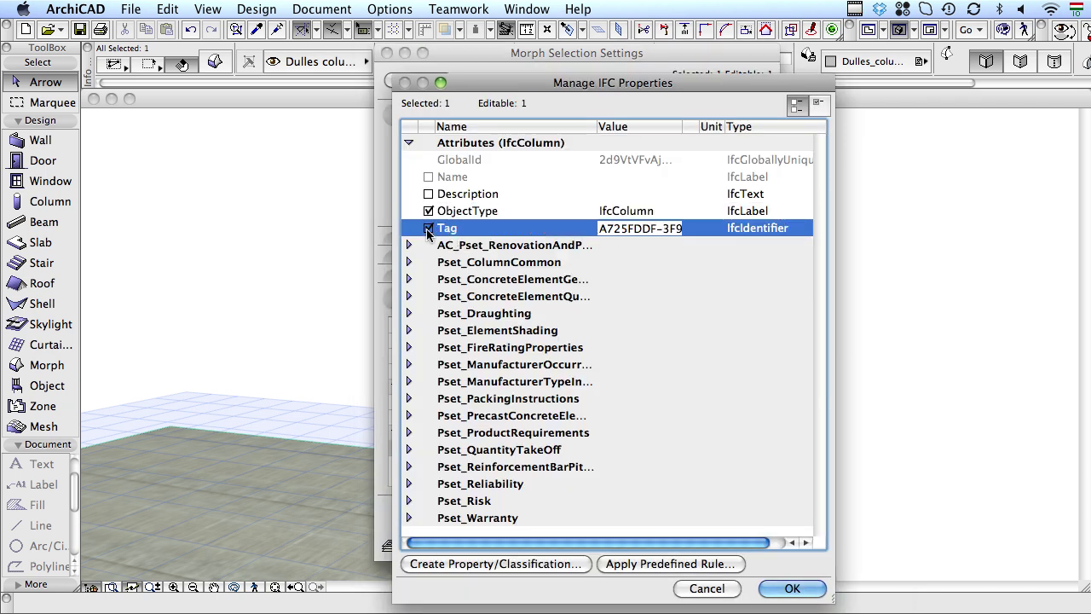
pyautogui.click(788, 589)
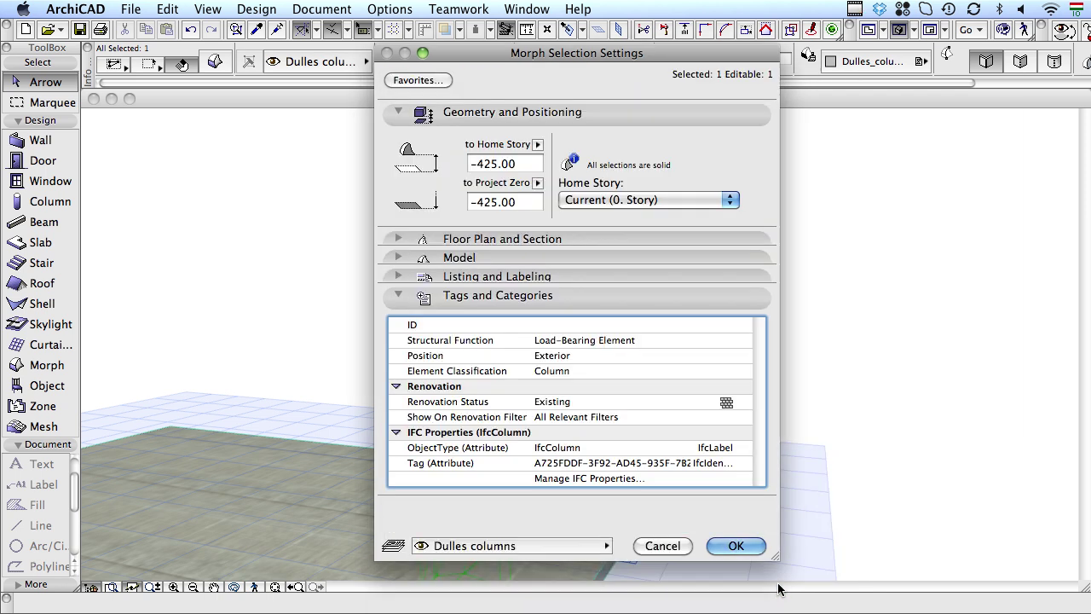
pyautogui.click(734, 547)
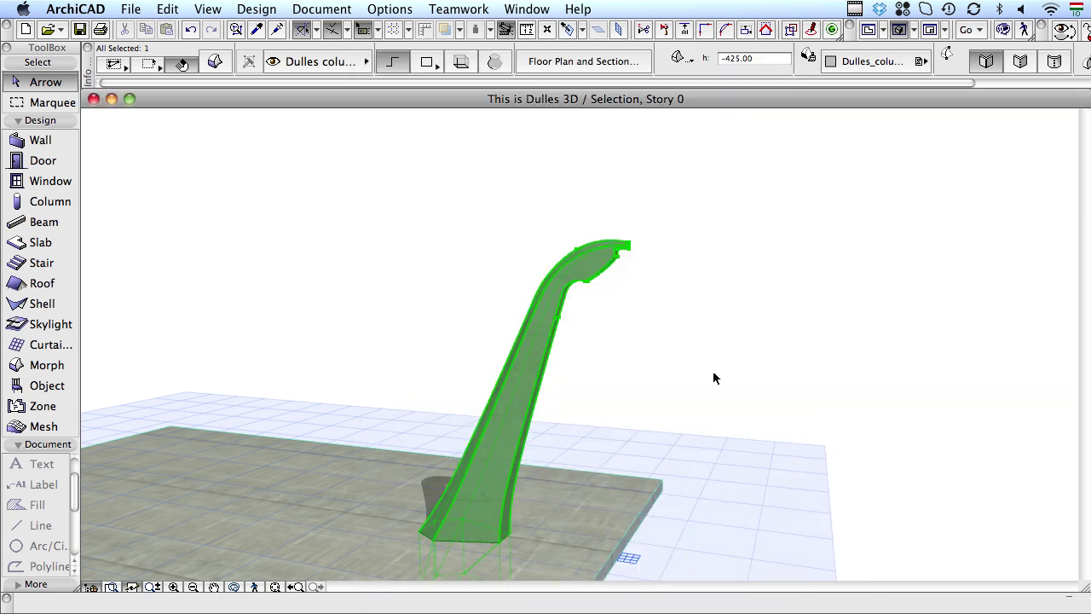
pyautogui.press('F2')
# - Multiply the column into 15 copies distributed evenly between start and end points in plan
pyautogui.rightClick(348, 137)
pyautogui.moveTo(478, 266)
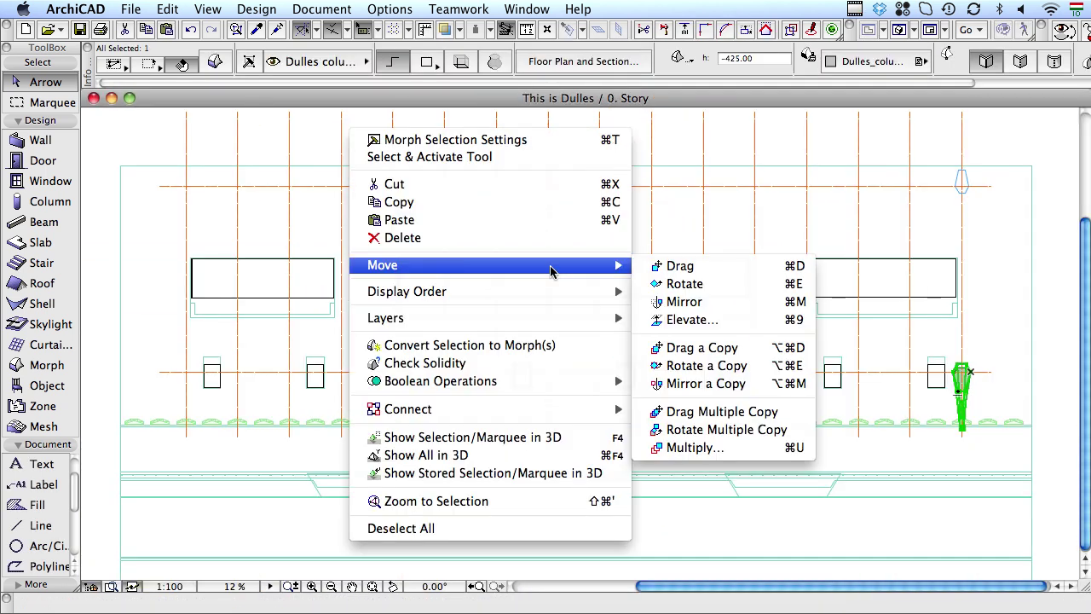
pyautogui.click(729, 450)
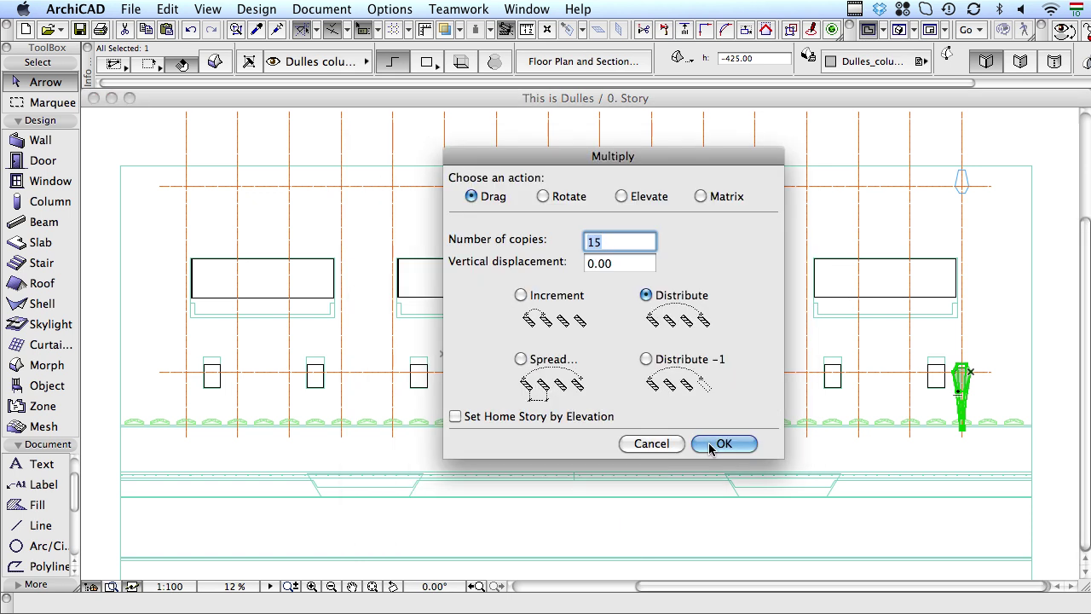
pyautogui.click(723, 443)
pyautogui.click(962, 437)
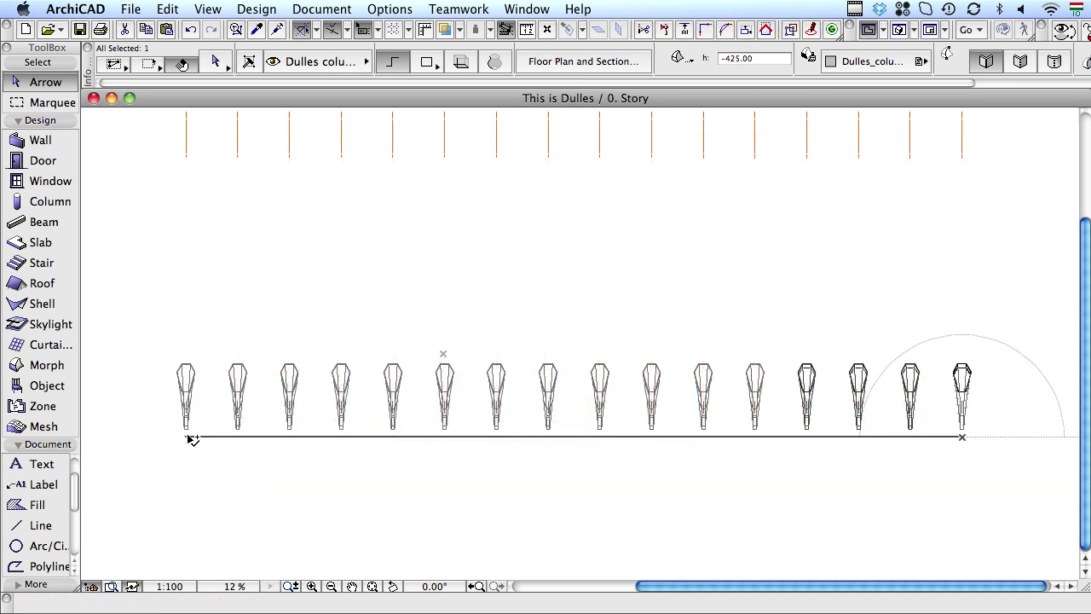
pyautogui.click(193, 439)
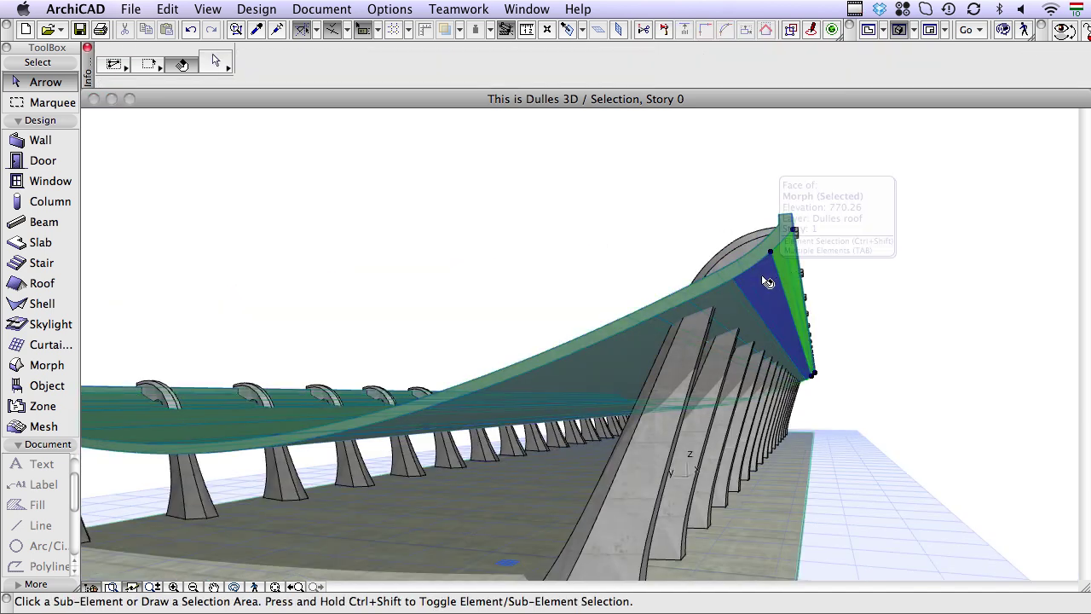
# - Change the selected roof face's material from Dulles_concrete to Dulles_ceiling and check the underside
pyautogui.click(731, 313)
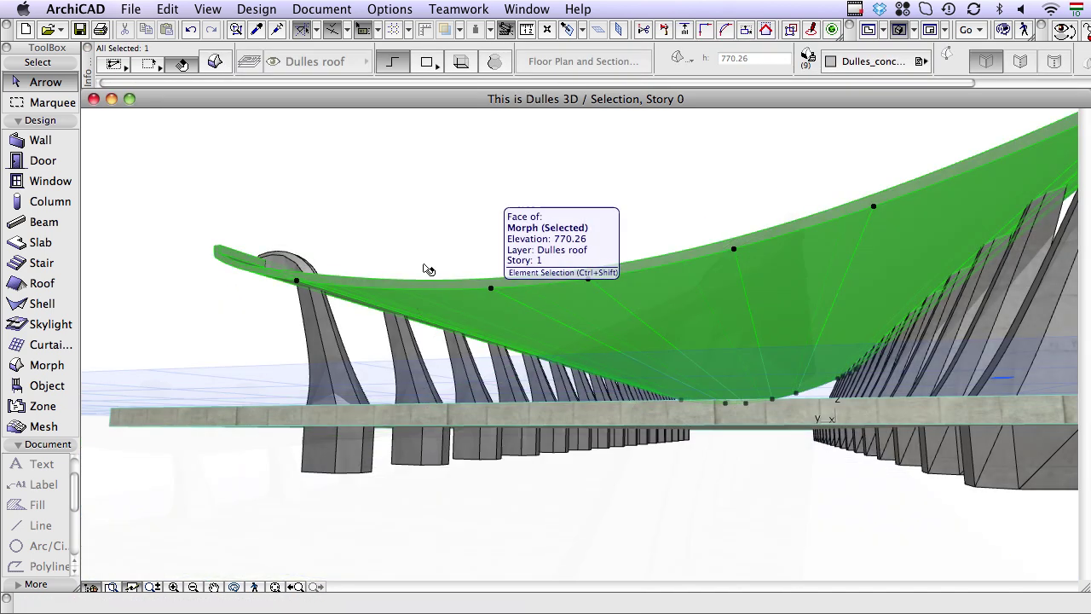
pyautogui.moveTo(428, 270)
pyautogui.keyDown('shift'); pyautogui.mouseDown(button='middle')
pyautogui.moveTo(543, 261)
pyautogui.moveTo(531, 258)
pyautogui.moveTo(538, 240)
pyautogui.moveTo(529, 247)
pyautogui.mouseUp(button='middle'); pyautogui.keyUp('shift')
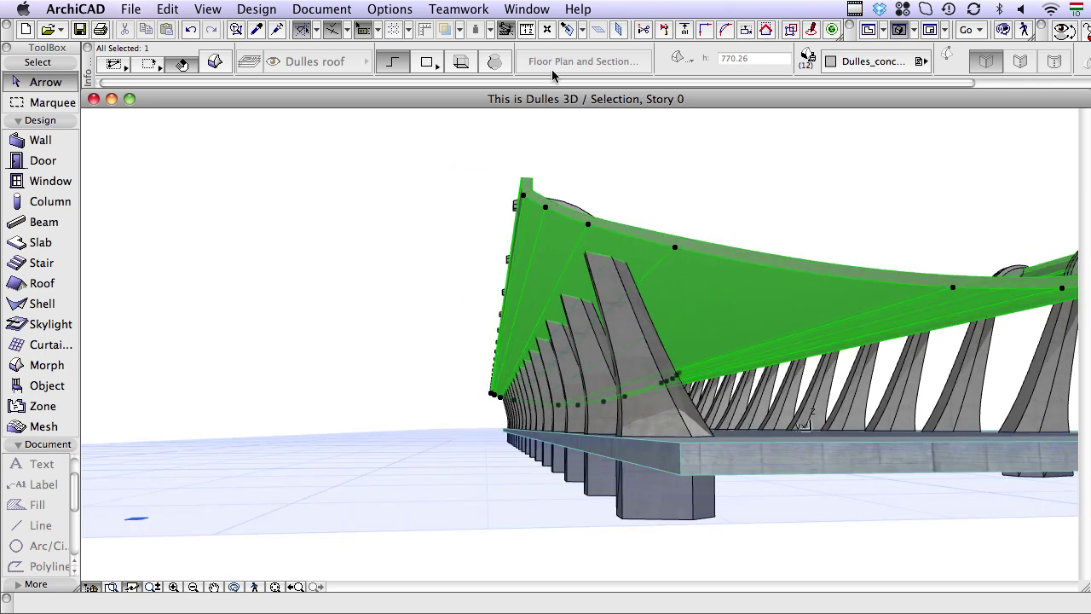
pyautogui.click(874, 62)
pyautogui.click(289, 243)
pyautogui.moveTo(290, 243)
pyautogui.keyDown('shift'); pyautogui.mouseDown(button='middle')
pyautogui.moveTo(937, 242)
pyautogui.moveTo(762, 231)
pyautogui.moveTo(480, 251)
pyautogui.moveTo(463, 300)
pyautogui.mouseUp(button='middle'); pyautogui.keyUp('shift')
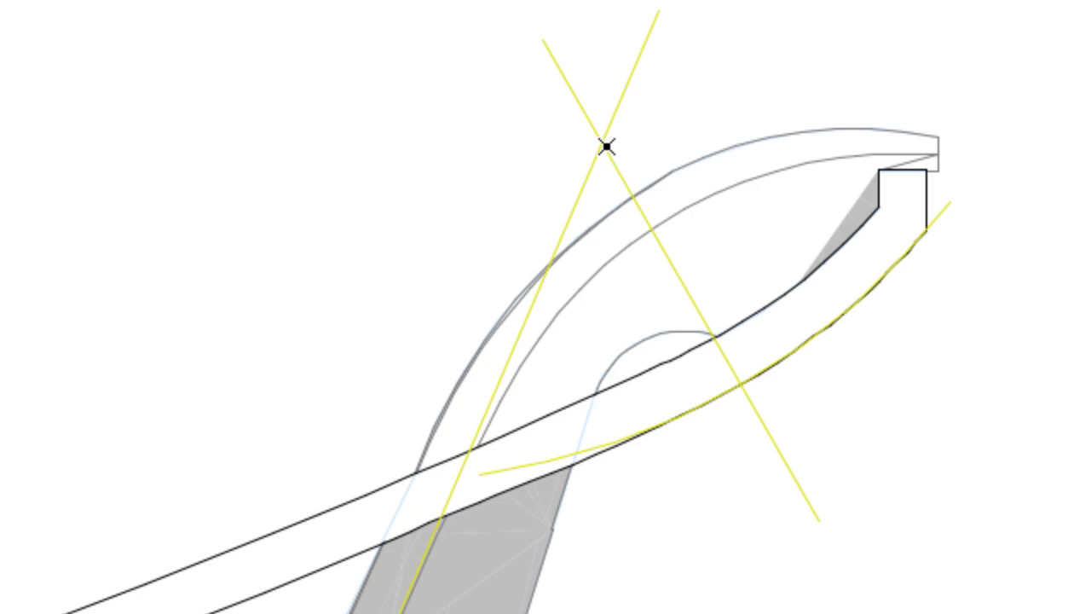
# - Draw a closed guide triangle in the section
pyautogui.click(605, 145)
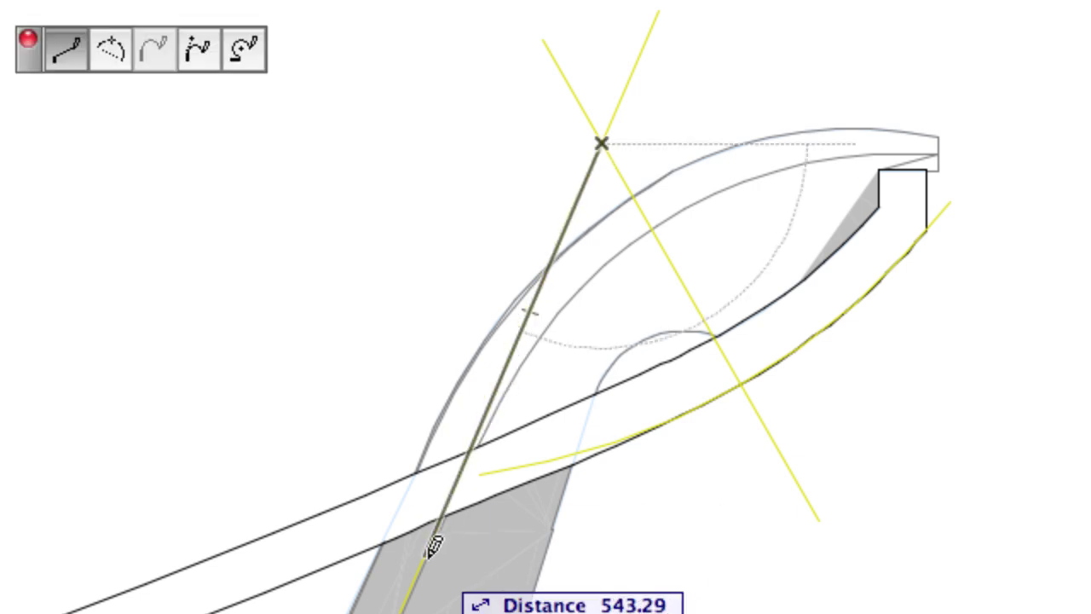
pyautogui.click(424, 555)
pyautogui.click(840, 555)
pyautogui.click(604, 145)
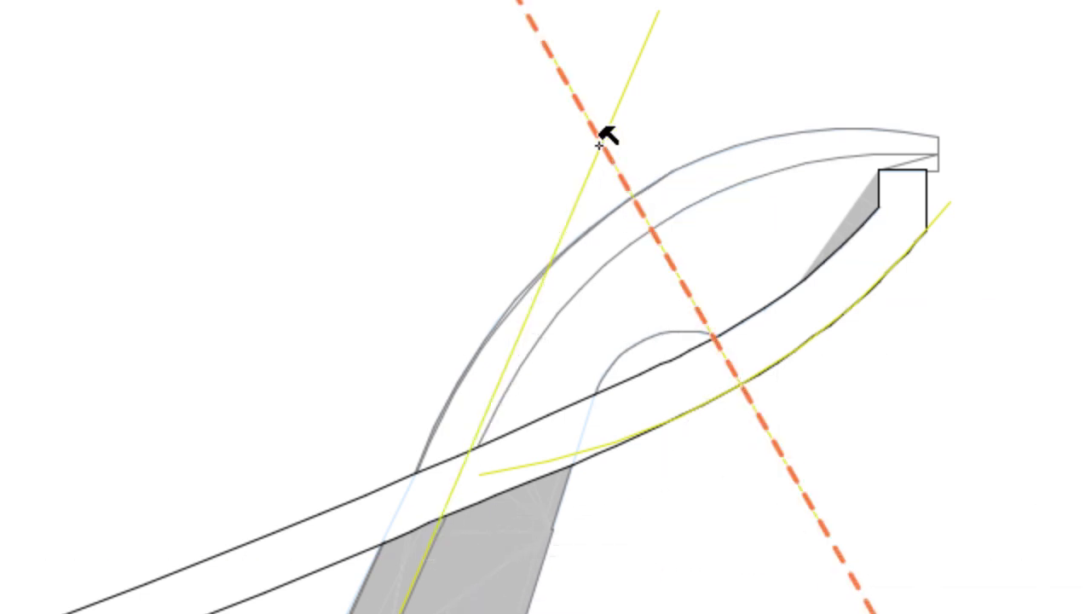
pyautogui.scroll(2, 1013, 322)
# - Trace the guide triangle as a triangular morph
pyautogui.click(577, 128)
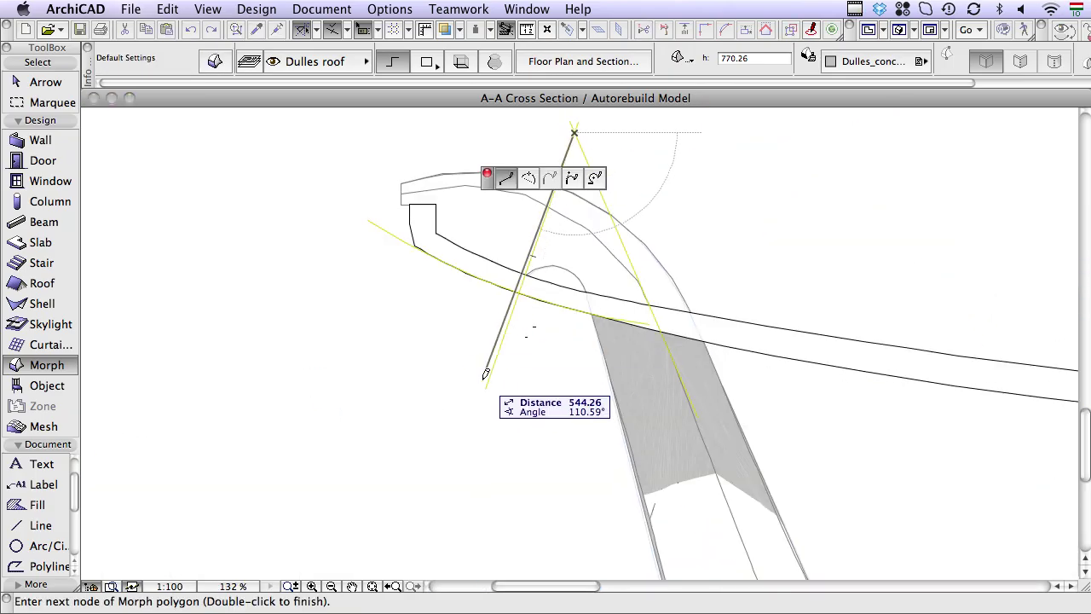
pyautogui.click(487, 384)
pyautogui.click(683, 384)
pyautogui.click(580, 127)
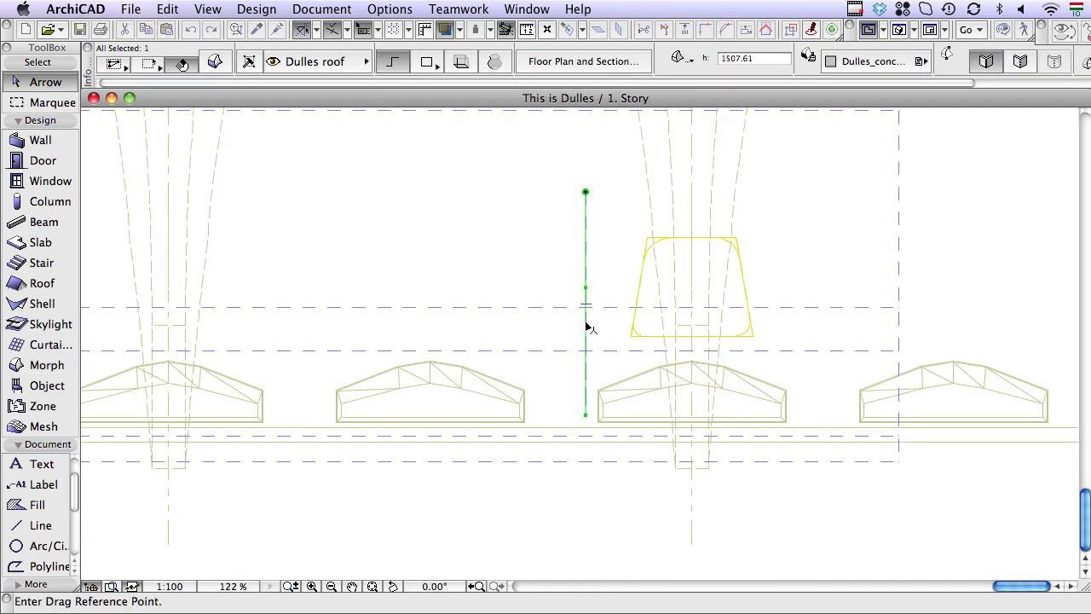
# - Rotate the triangular morph about ten degrees around its middle in plan
pyautogui.click(631, 341)
pyautogui.press('super+e')
pyautogui.click(630, 320)
pyautogui.click(631, 192)
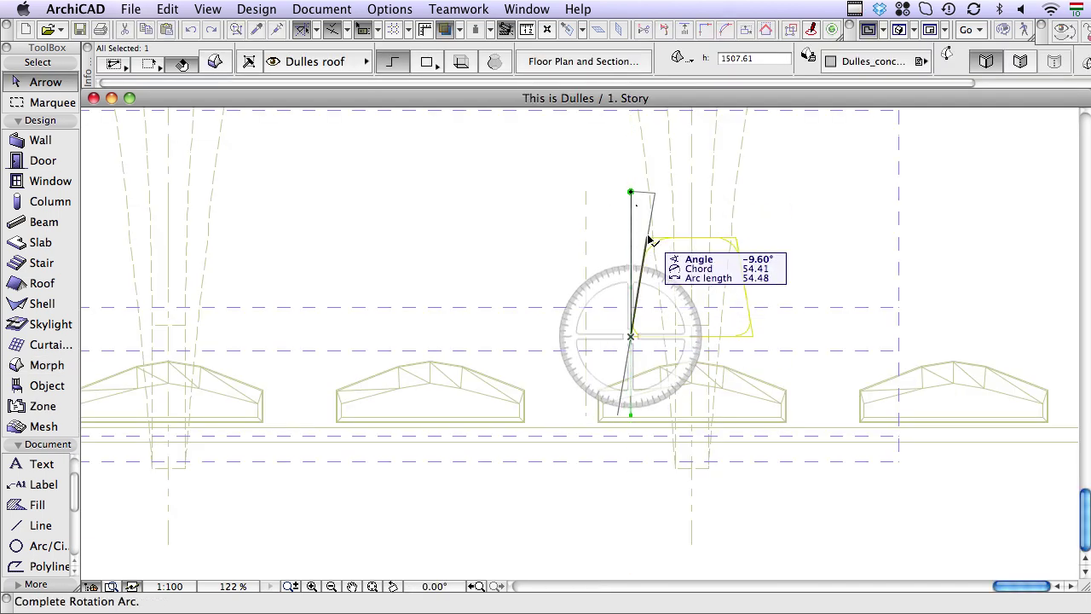
pyautogui.click(648, 243)
pyautogui.scroll(-2, 648, 243)
# - Mirror a copy of the tilted triangle and view both in 3D
pyautogui.rightClick(631, 253)
pyautogui.click(997, 505)
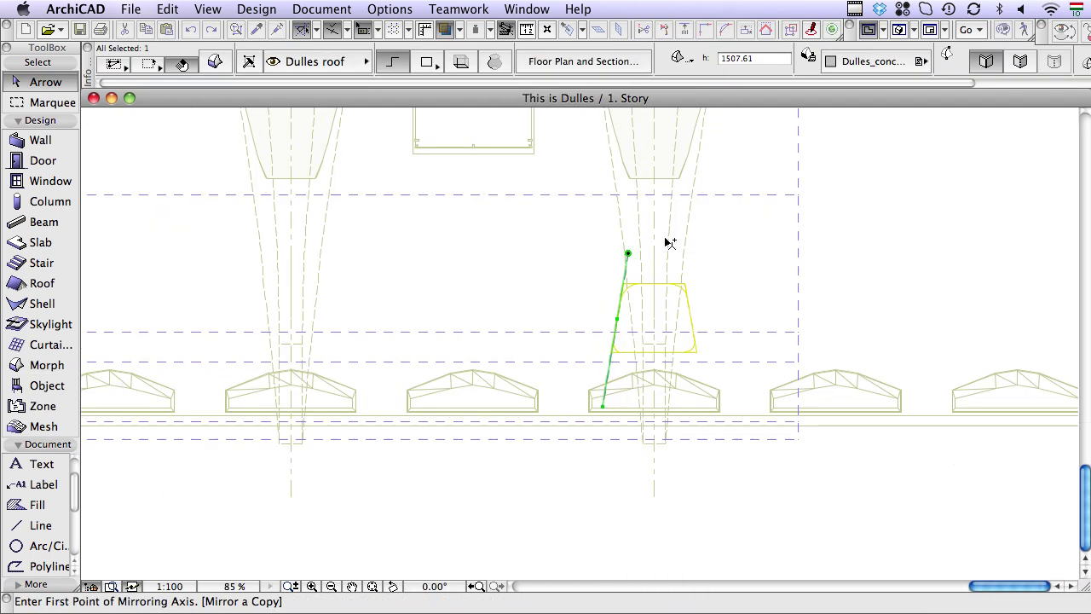
pyautogui.click(661, 314)
pyautogui.press('F5')
# - Union the two triangular morphs into a single morph
pyautogui.click(561, 252)
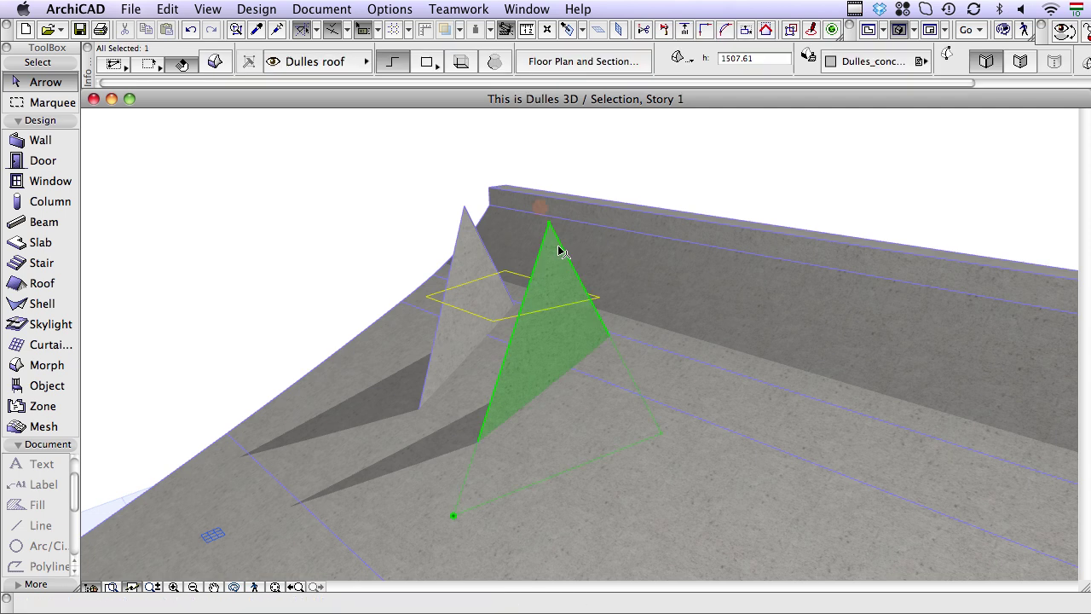
pyautogui.keyDown('shift'); pyautogui.click(469, 246); pyautogui.keyUp('shift')
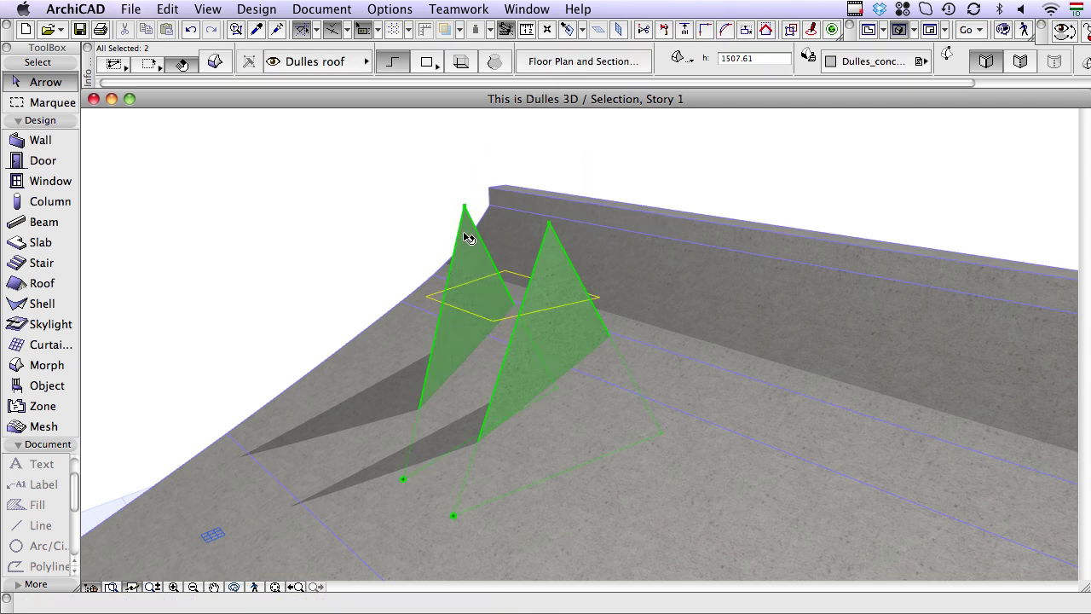
pyautogui.rightClick(585, 138)
pyautogui.click(891, 303)
pyautogui.click(553, 227)
# - Draw connecting faces between the two triangles to form a solid wedge
pyautogui.click(551, 226)
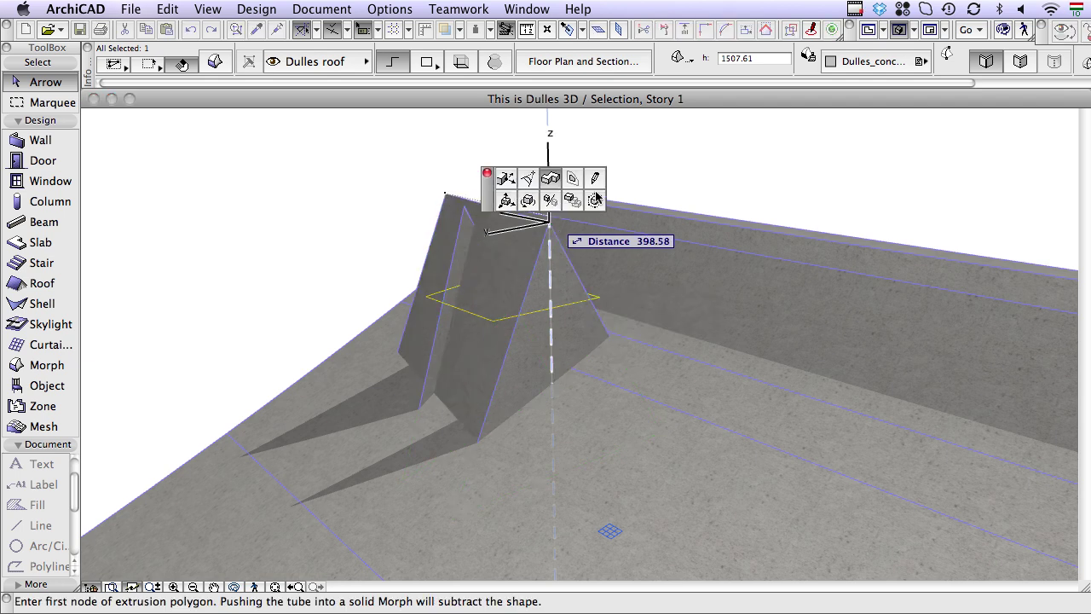
pyautogui.click(601, 176)
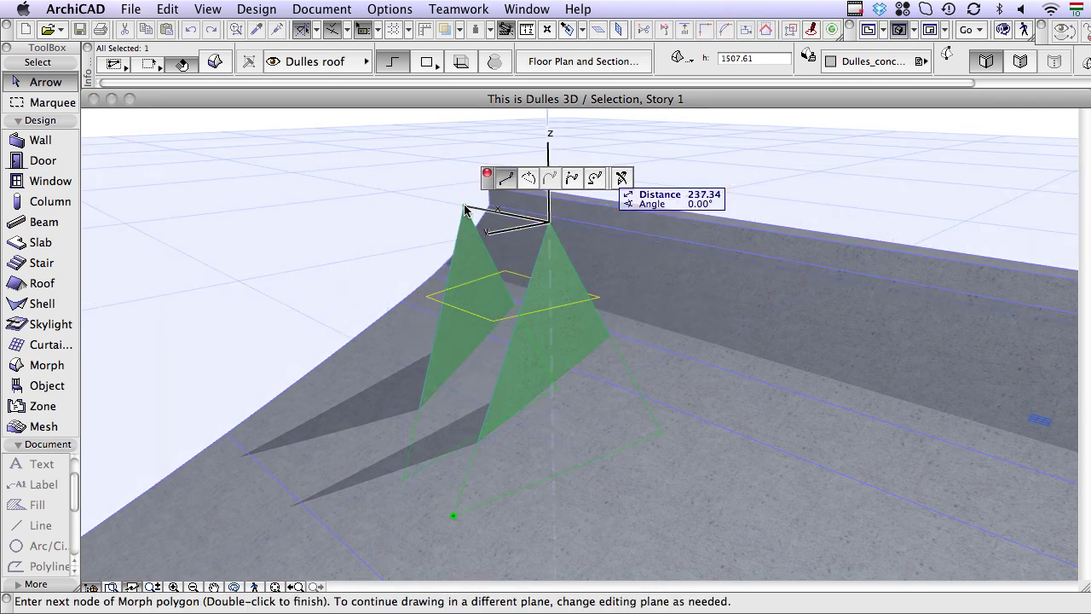
pyautogui.doubleClick(464, 209)
pyautogui.click(452, 516)
pyautogui.doubleClick(407, 481)
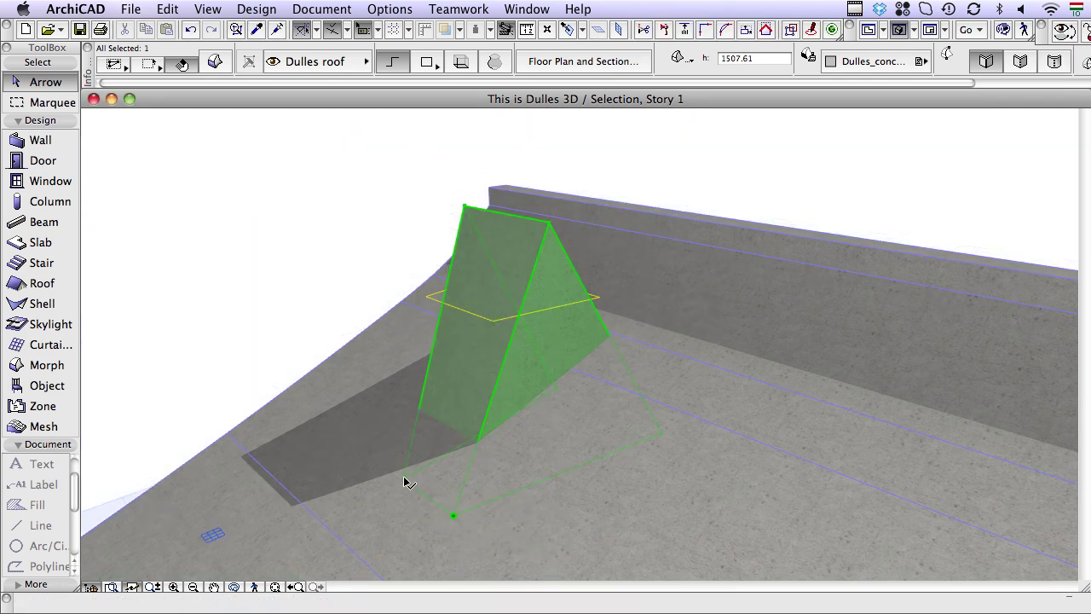
pyautogui.keyDown('shift'); pyautogui.moveTo(657, 440); pyautogui.dragTo(515, 549, button='middle'); pyautogui.keyUp('shift')
pyautogui.click(514, 550)
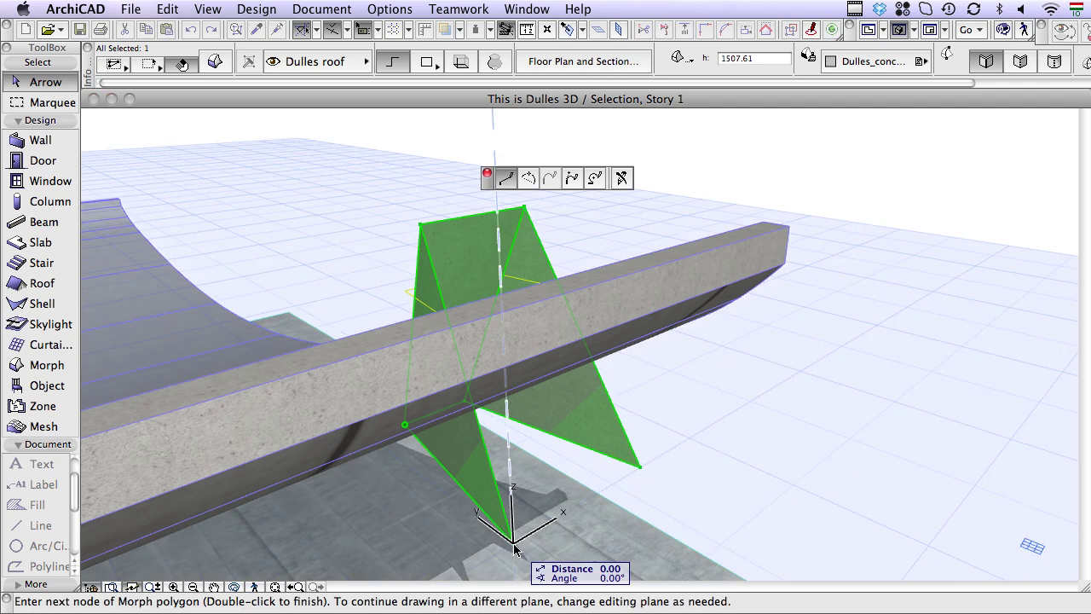
pyautogui.doubleClick(640, 471)
pyautogui.moveTo(643, 470)
pyautogui.keyDown('shift'); pyautogui.mouseDown(button='middle')
pyautogui.moveTo(684, 416)
pyautogui.moveTo(830, 428)
pyautogui.mouseUp(button='middle'); pyautogui.keyUp('shift')
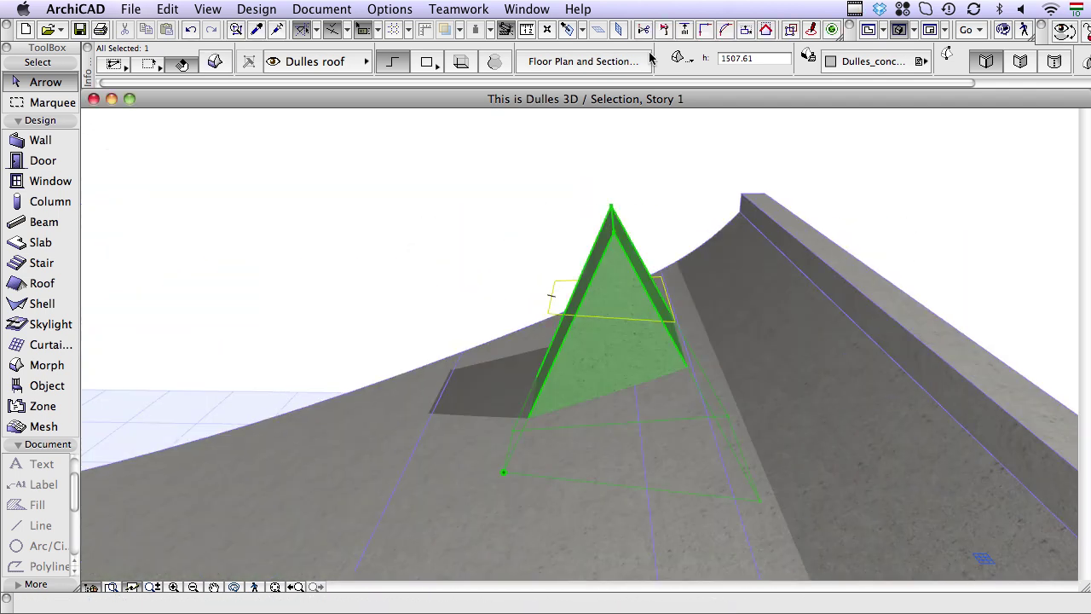
# - Split the wedge with a horizontal plane and delete its pointed upper part
pyautogui.click(664, 29)
pyautogui.click(569, 306)
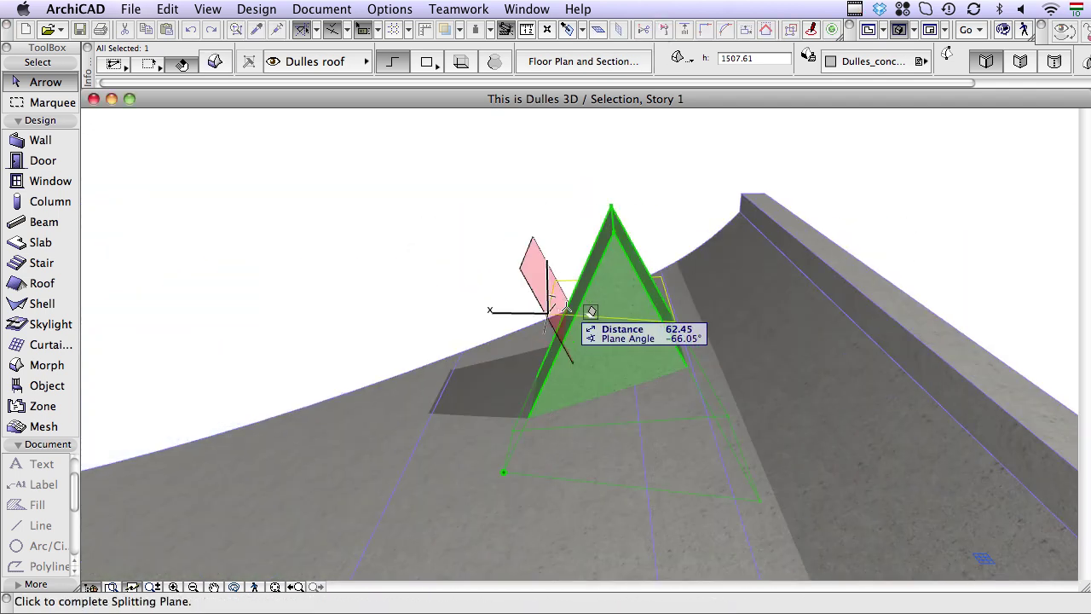
pyautogui.click(664, 276)
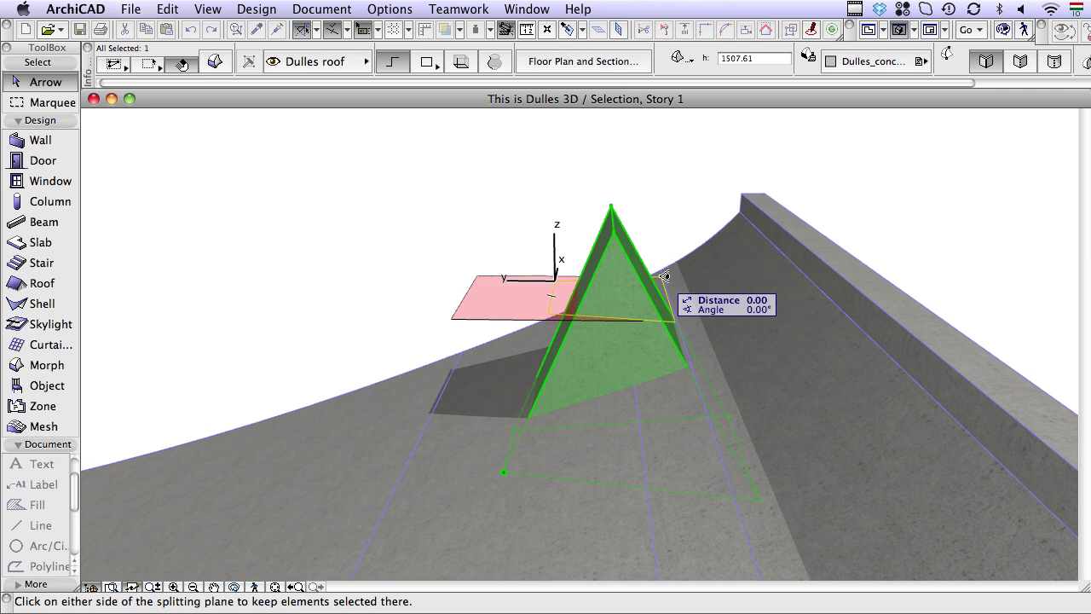
pyautogui.click(669, 213)
pyautogui.press('Delete')
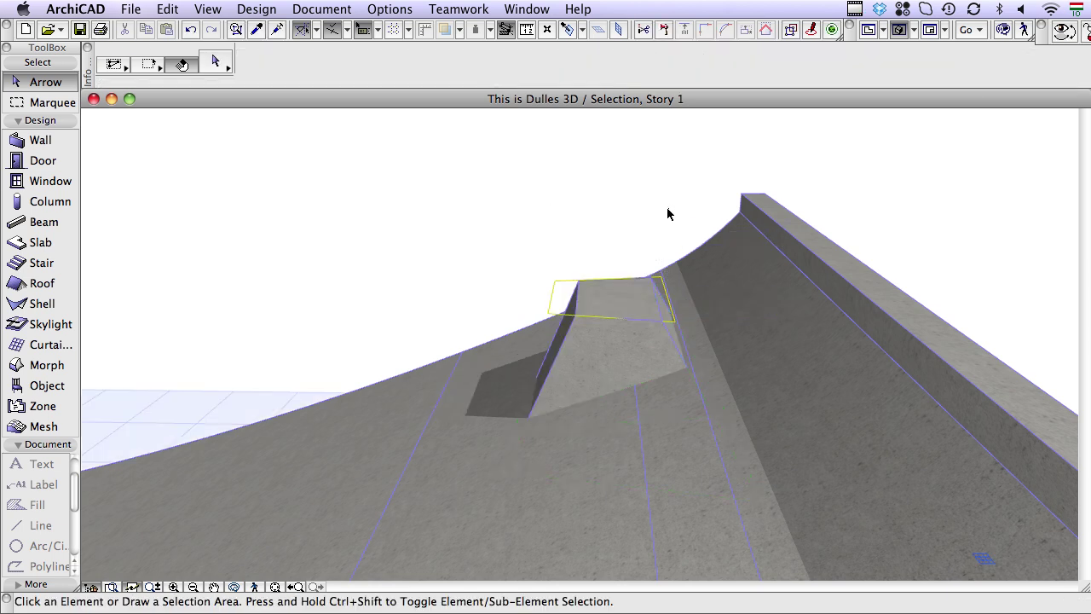
# - Round the block's vertical edges with a 60 radius fillet
pyautogui.keyDown('shift'); pyautogui.moveTo(575, 360); pyautogui.dragTo(768, 354, button='middle'); pyautogui.keyUp('shift')
pyautogui.keyDown('ctrl'); pyautogui.keyDown('shift'); pyautogui.click(571, 328); pyautogui.keyUp('shift'); pyautogui.keyUp('ctrl')
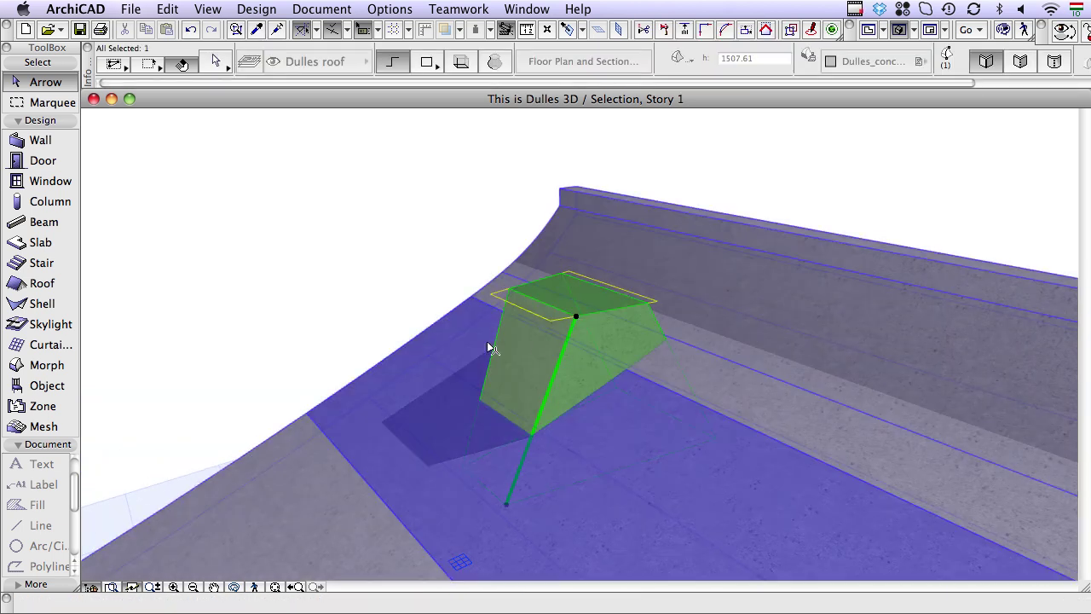
pyautogui.keyDown('ctrl'); pyautogui.keyDown('shift'); pyautogui.click(493, 341); pyautogui.keyUp('shift'); pyautogui.keyUp('ctrl')
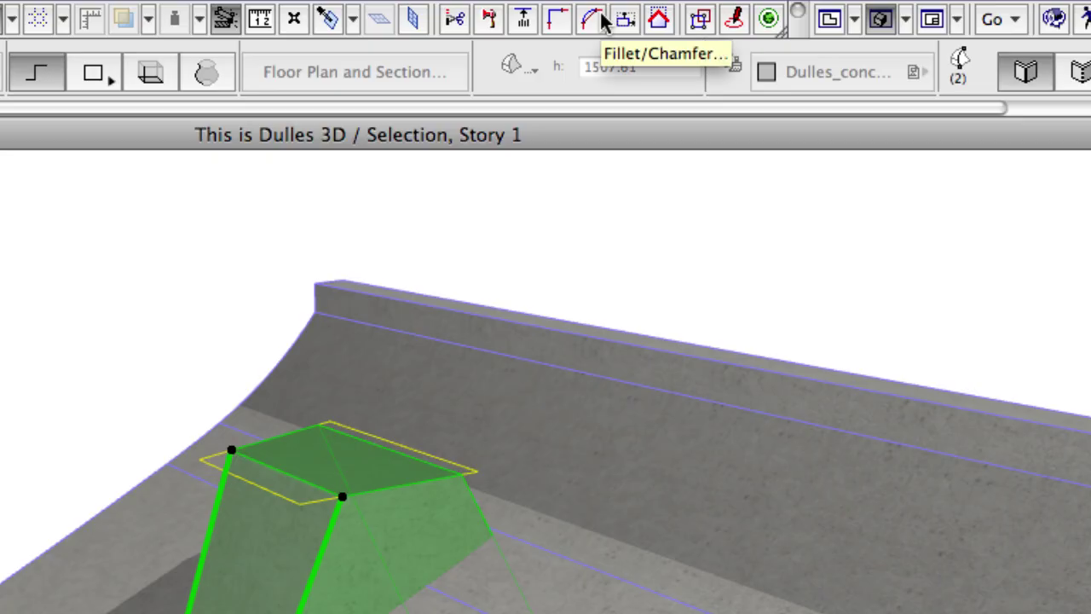
pyautogui.click(728, 29)
pyautogui.click(448, 560)
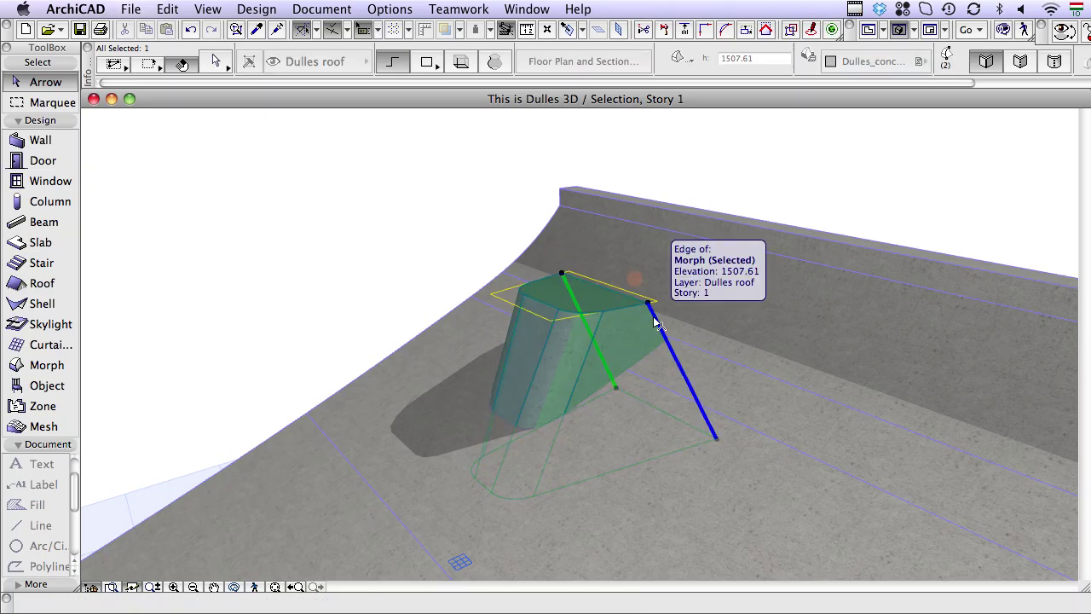
pyautogui.keyDown('ctrl'); pyautogui.keyDown('shift'); pyautogui.click(654, 322); pyautogui.keyUp('shift'); pyautogui.keyUp('ctrl')
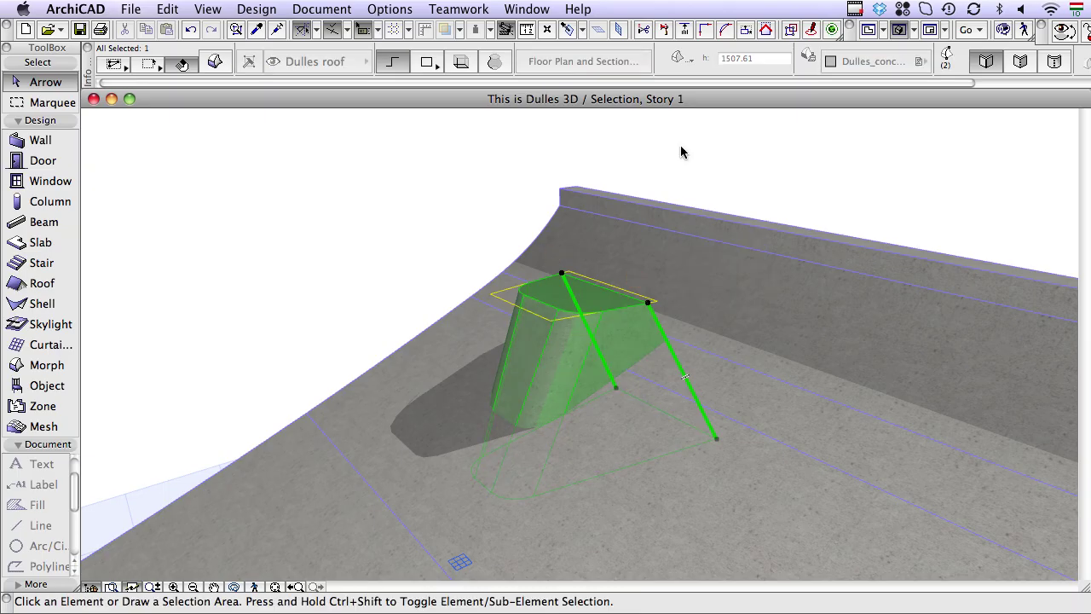
pyautogui.click(725, 32)
pyautogui.click(657, 344)
# - Make rotated multiple copies of the wedge block at each column base
pyautogui.click(788, 167)
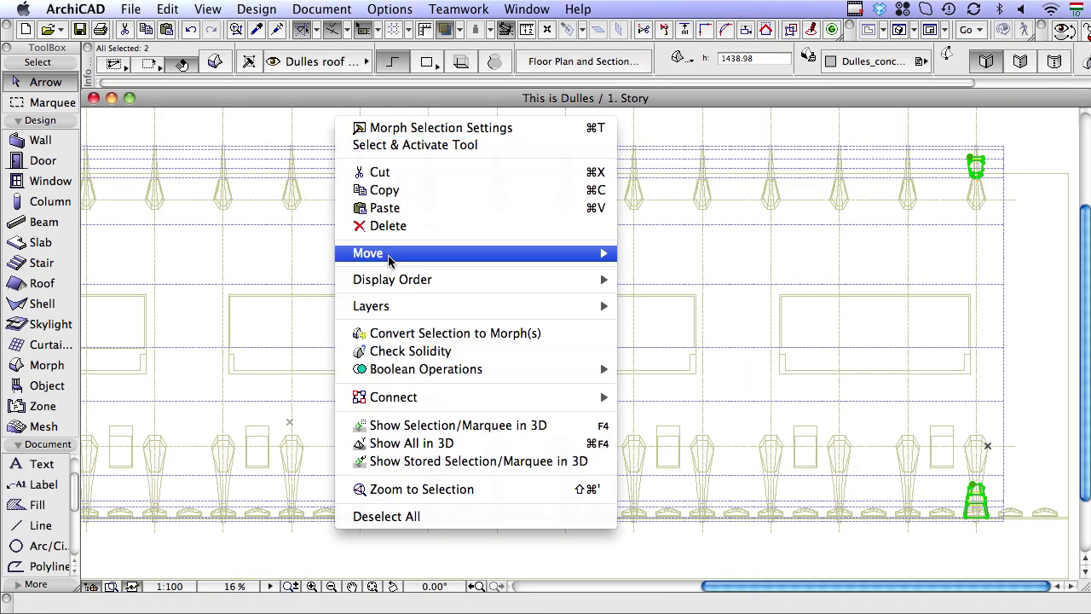
pyautogui.click(939, 239)
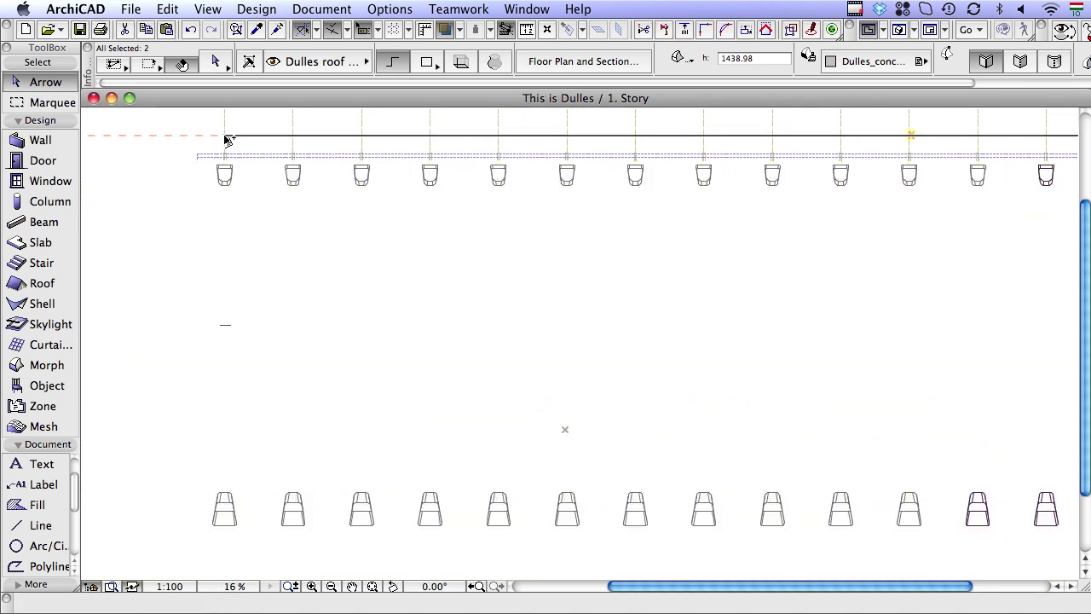
pyautogui.click(258, 9)
# - Subtract the 32 wedge blocks from the roof to cut its openings
pyautogui.click(294, 199)
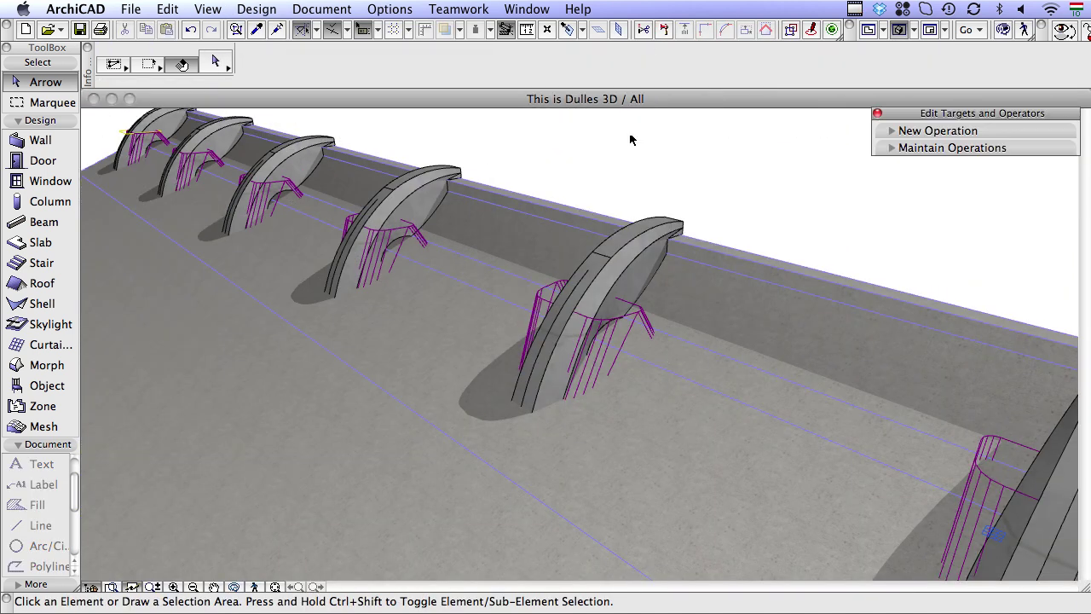
pyautogui.click(890, 132)
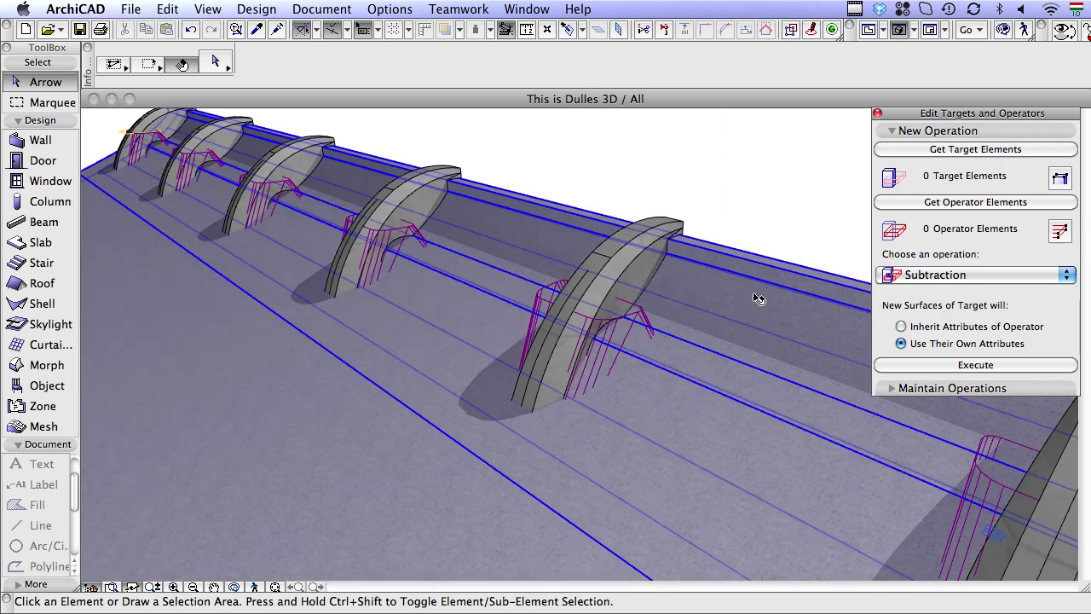
pyautogui.click(758, 299)
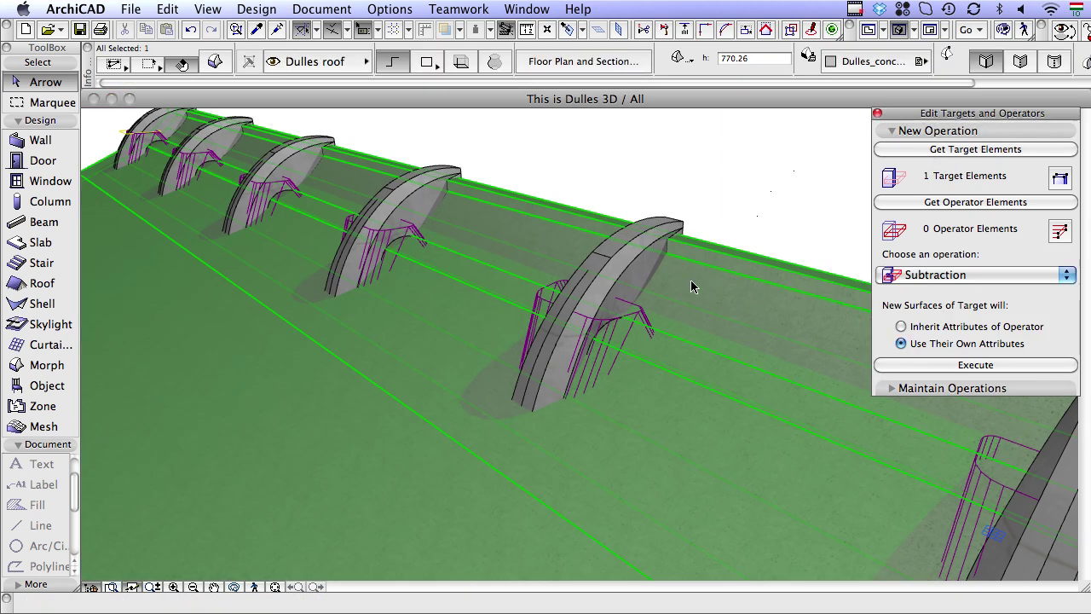
pyautogui.click(643, 313)
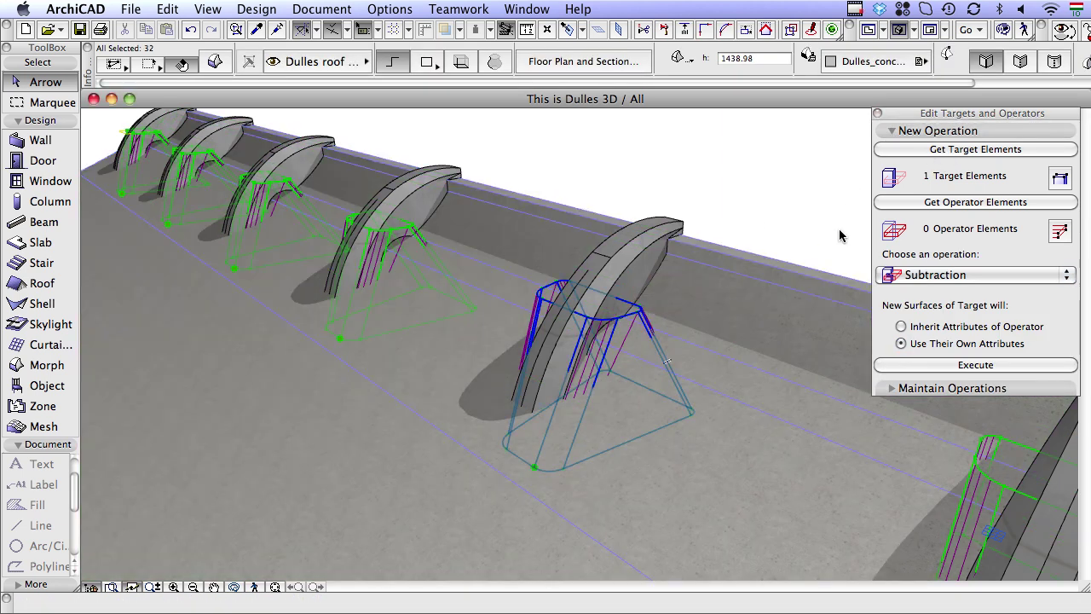
pyautogui.click(945, 203)
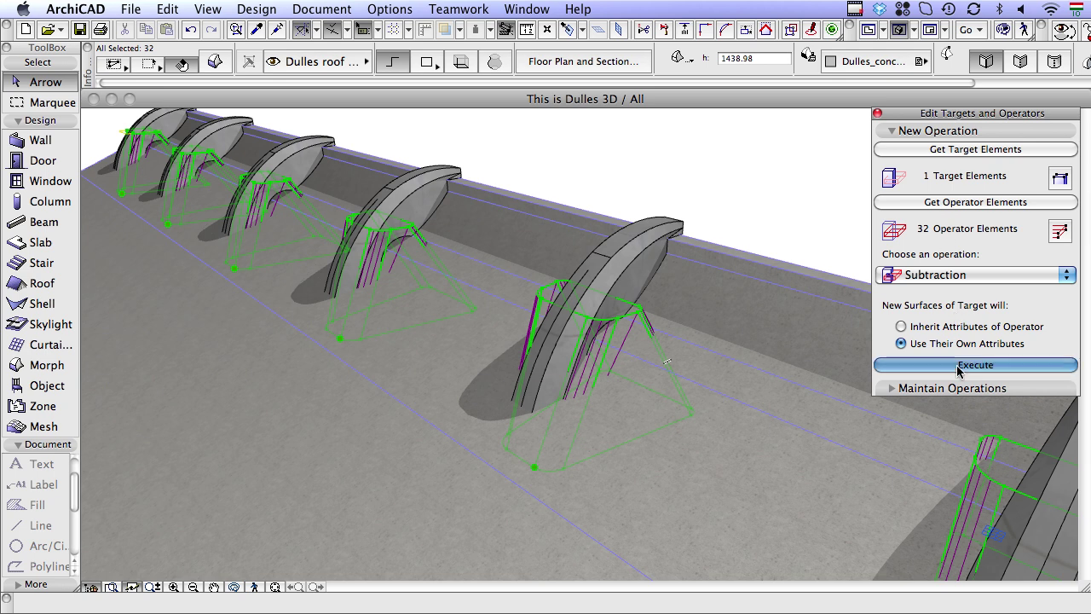
pyautogui.click(958, 367)
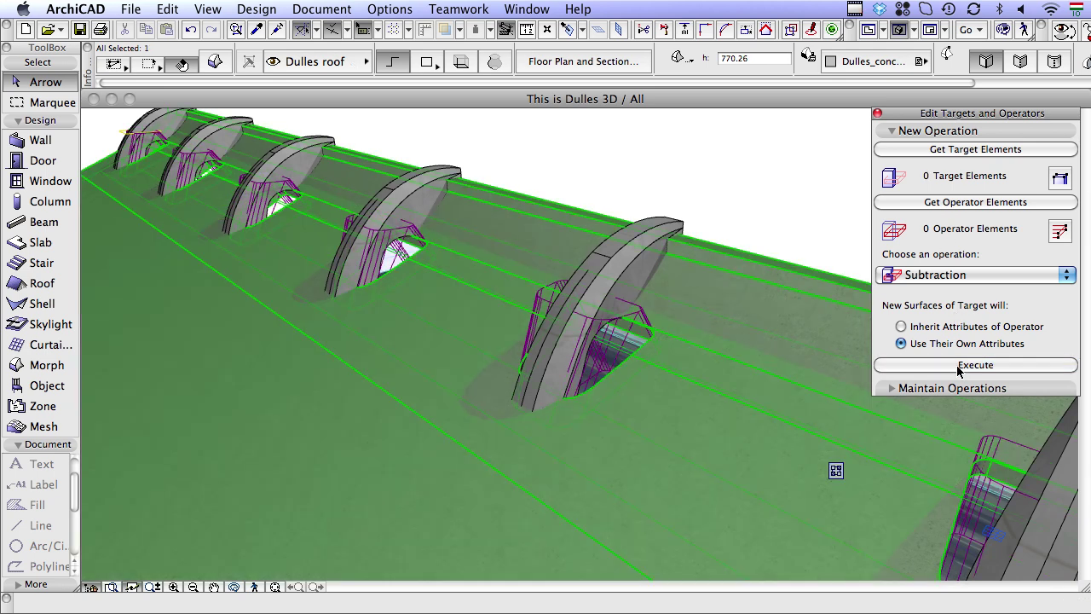
pyautogui.click(893, 131)
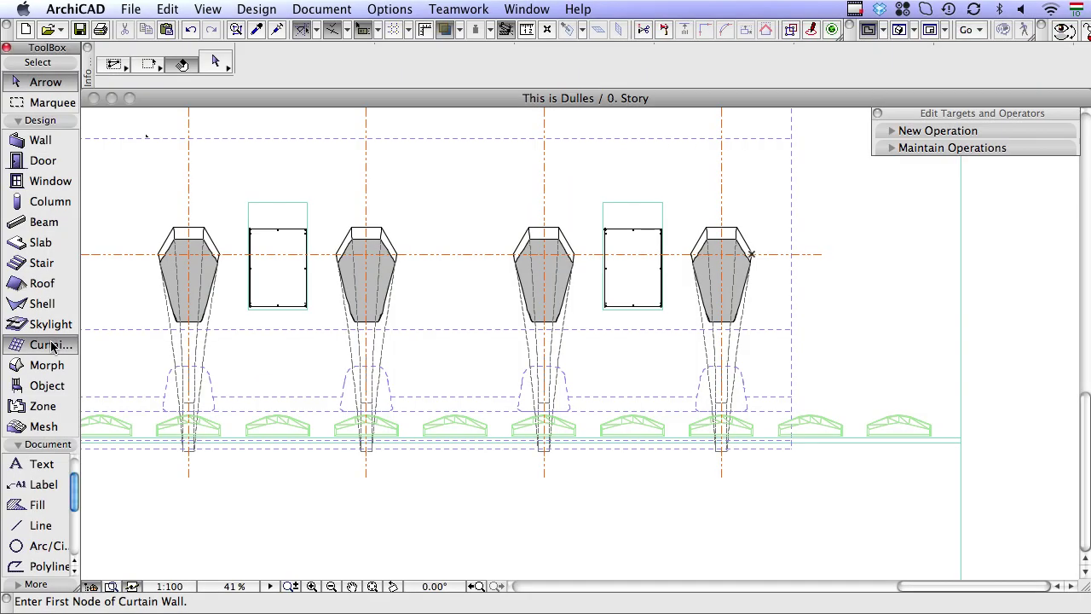
# - Place a curtain wall between the right-centre and far-right column centres
pyautogui.click(543, 272)
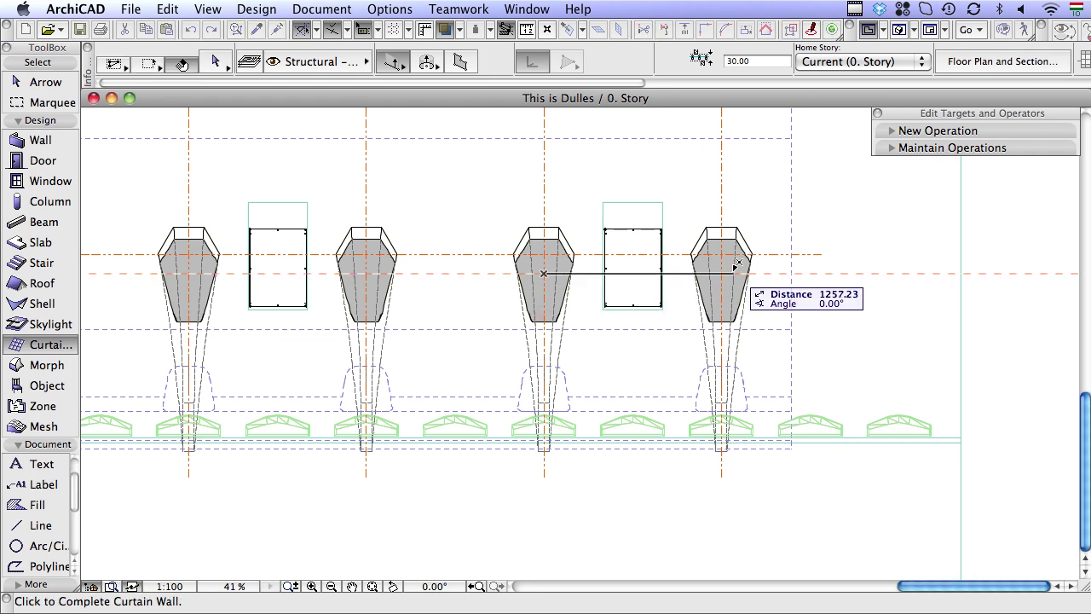
pyautogui.click(720, 272)
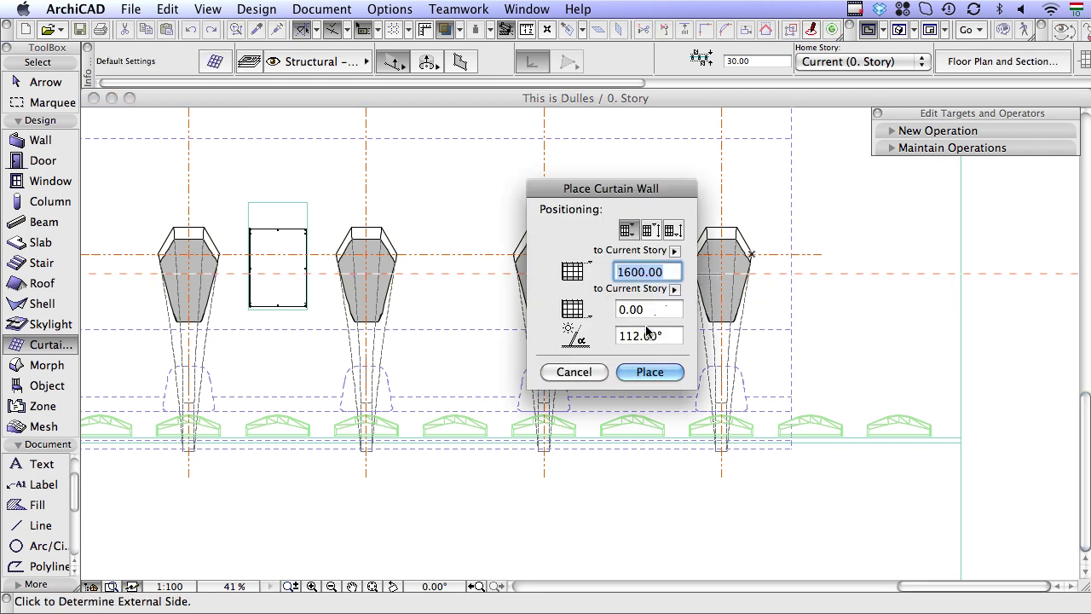
pyautogui.click(650, 372)
# - Marquee the right column bay and show only that selection in 3D
pyautogui.click(39, 103)
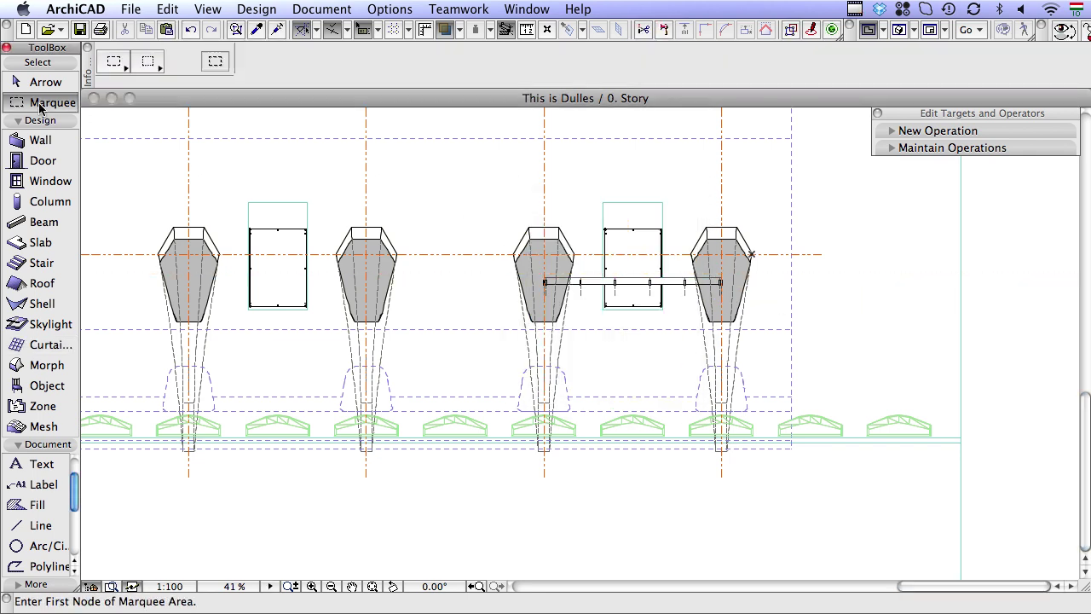
pyautogui.click(492, 123)
pyautogui.click(794, 504)
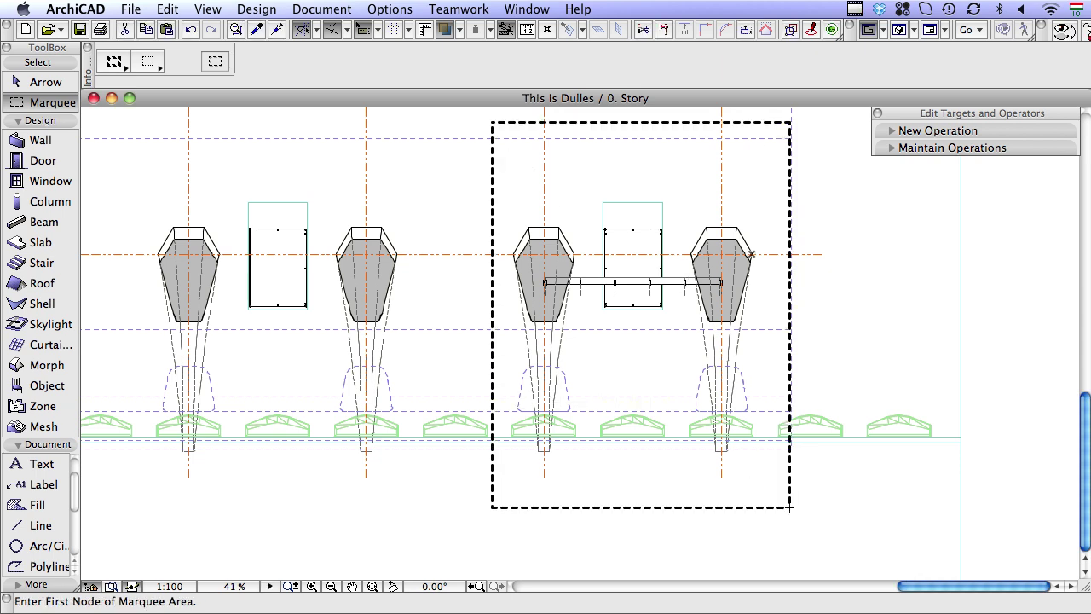
pyautogui.rightClick(796, 498)
pyautogui.click(904, 391)
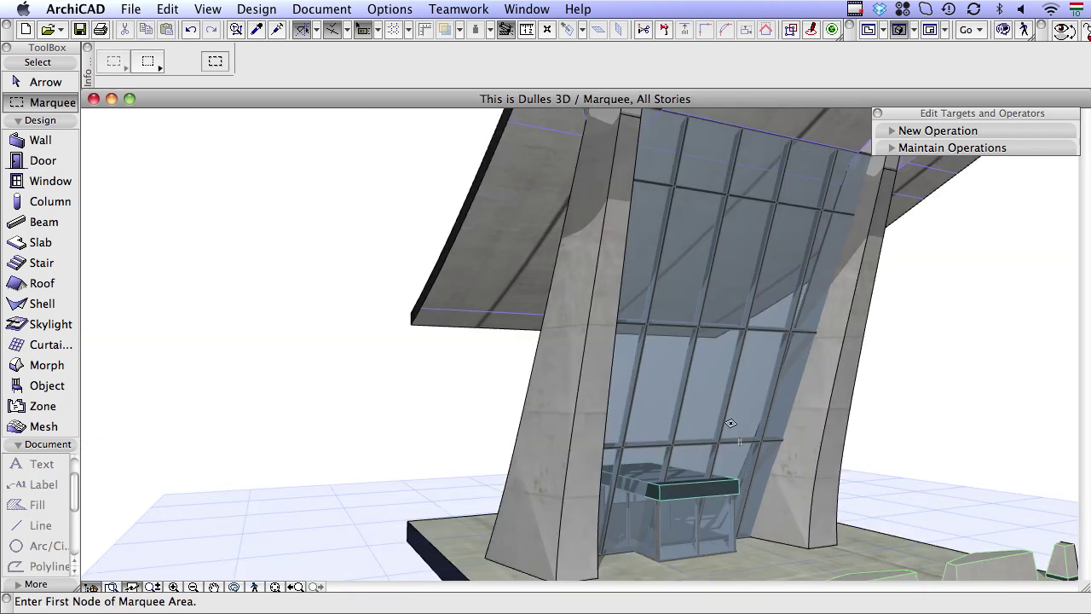
pyautogui.press('F2')
pyautogui.rightClick(650, 385)
# - On the E-01 Curtain wall elevation, draw a tapered fill over the wall and adjust its display order
pyautogui.click(665, 443)
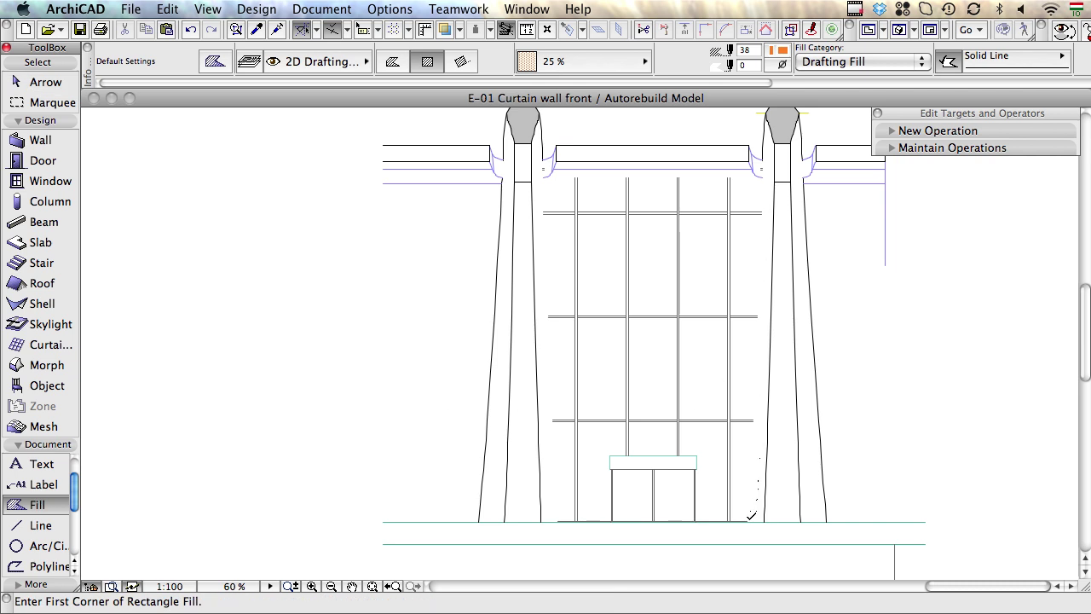
pyautogui.click(748, 519)
pyautogui.click(763, 175)
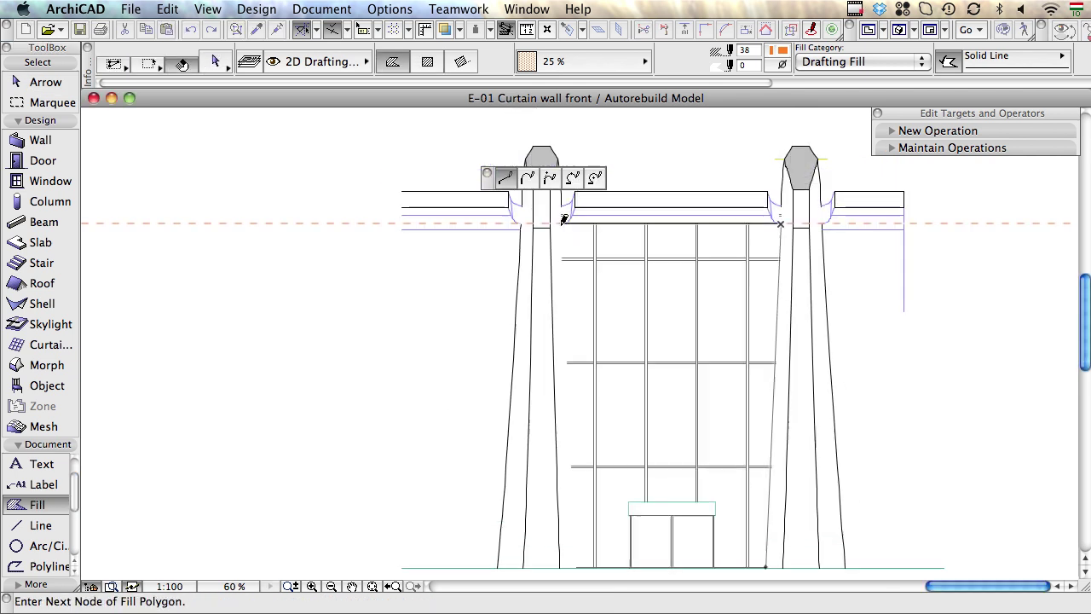
pyautogui.doubleClick(578, 563)
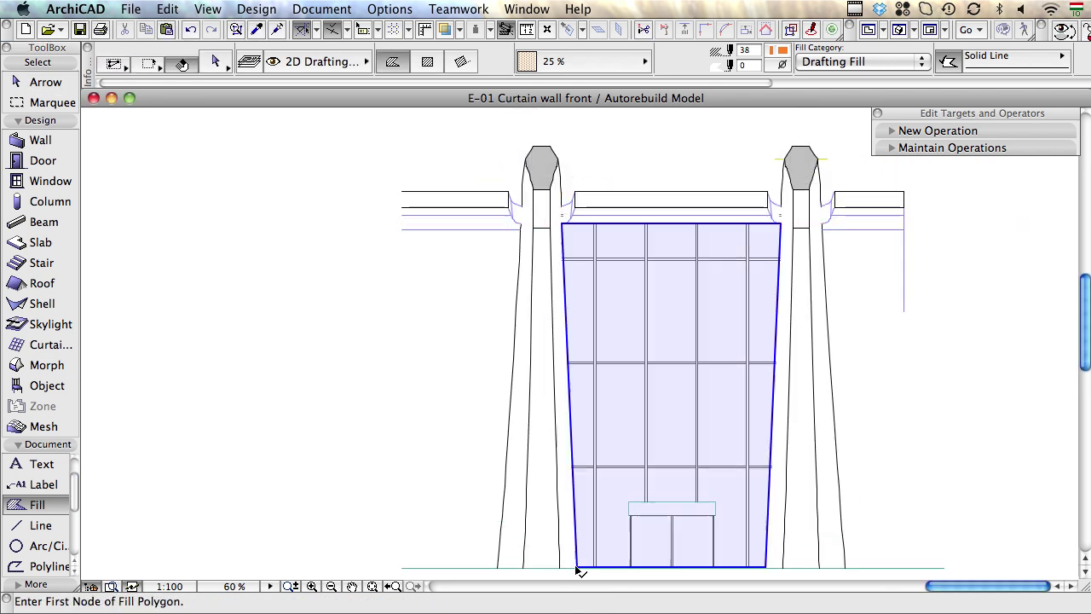
pyautogui.rightClick(551, 523)
pyautogui.moveTo(322, 397)
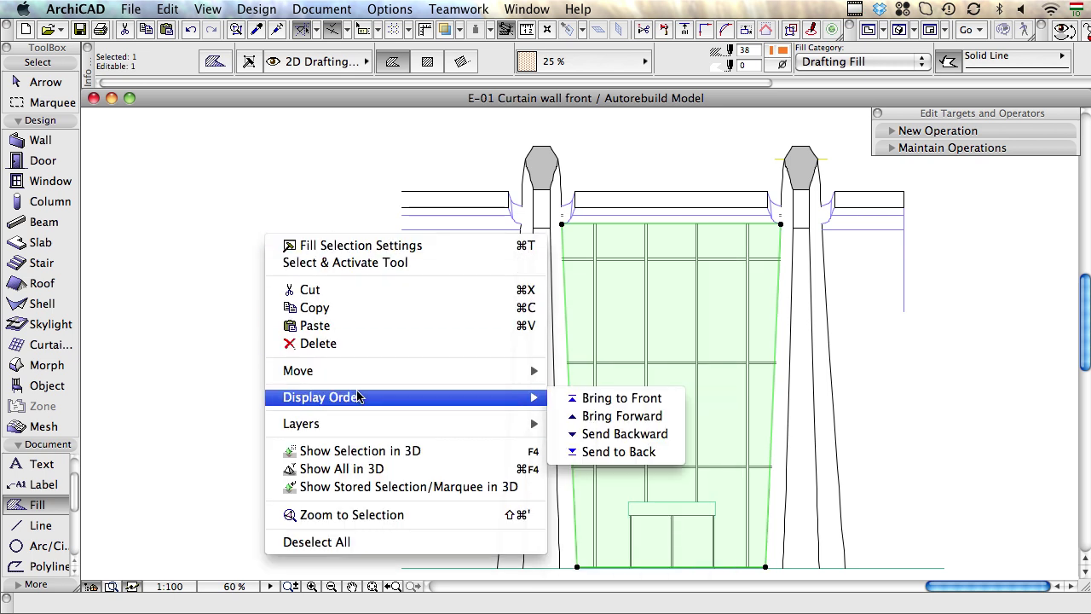
pyautogui.click(593, 394)
# - Redefine the curtain wall boundary from the fill
pyautogui.click(258, 8)
pyautogui.moveTo(304, 261)
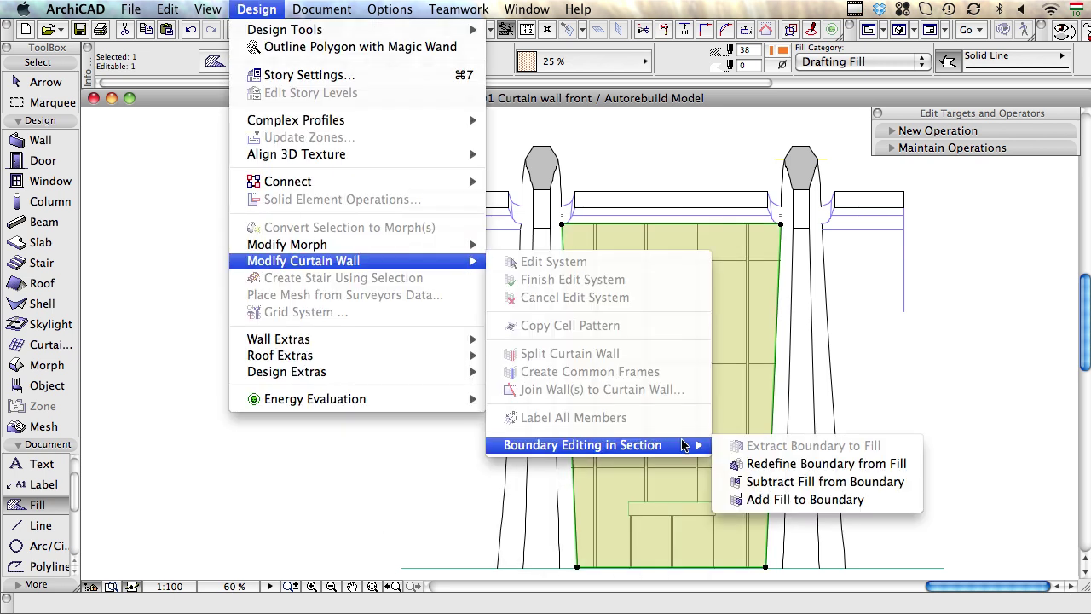
pyautogui.click(752, 463)
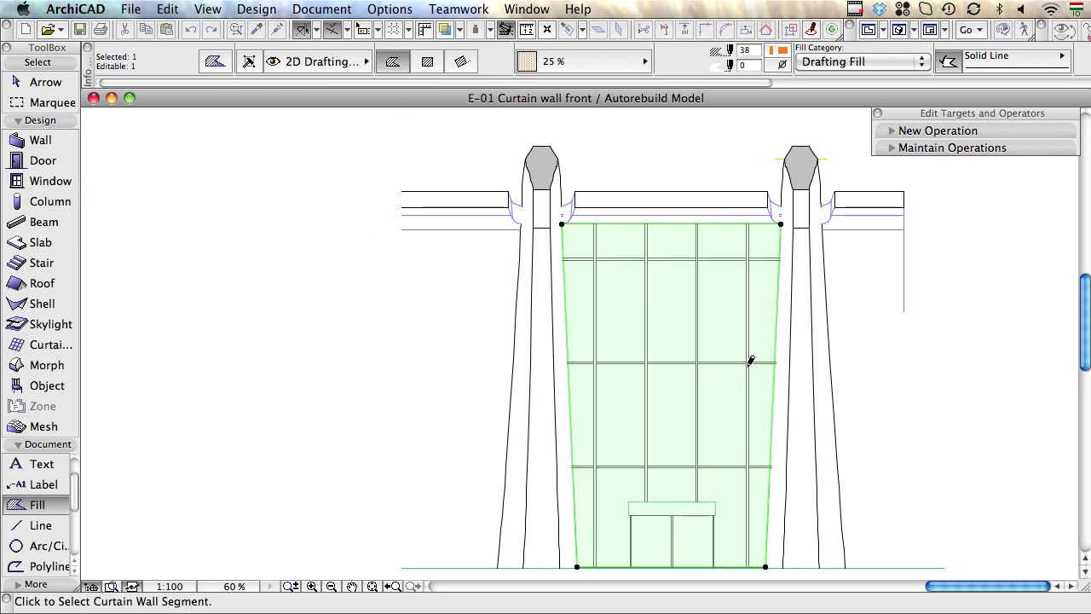
pyautogui.click(750, 361)
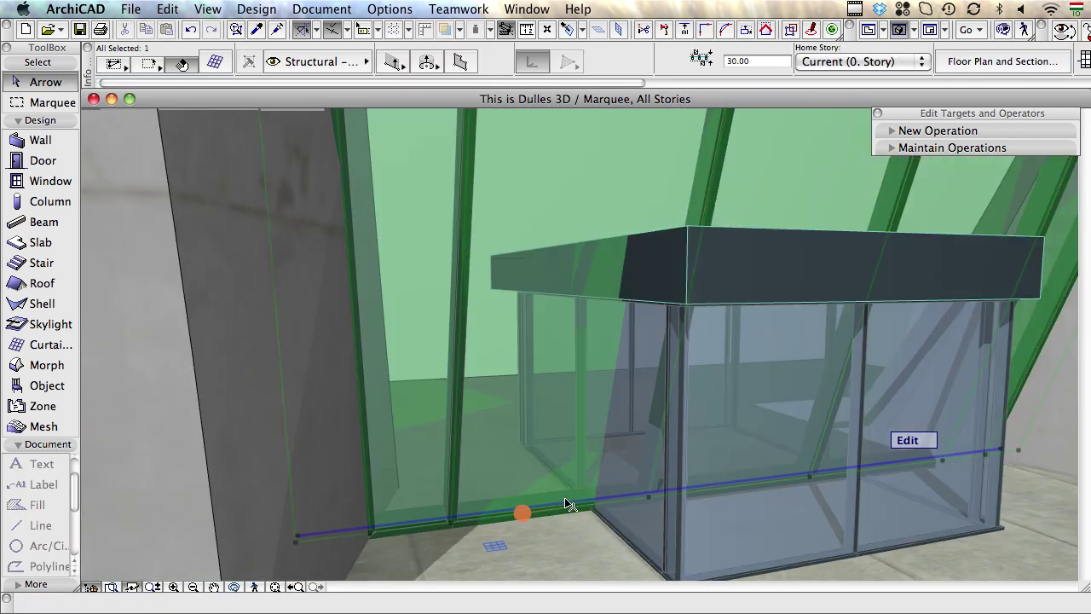
# - Curve the curtain wall's base edge into an arc
pyautogui.click(564, 497)
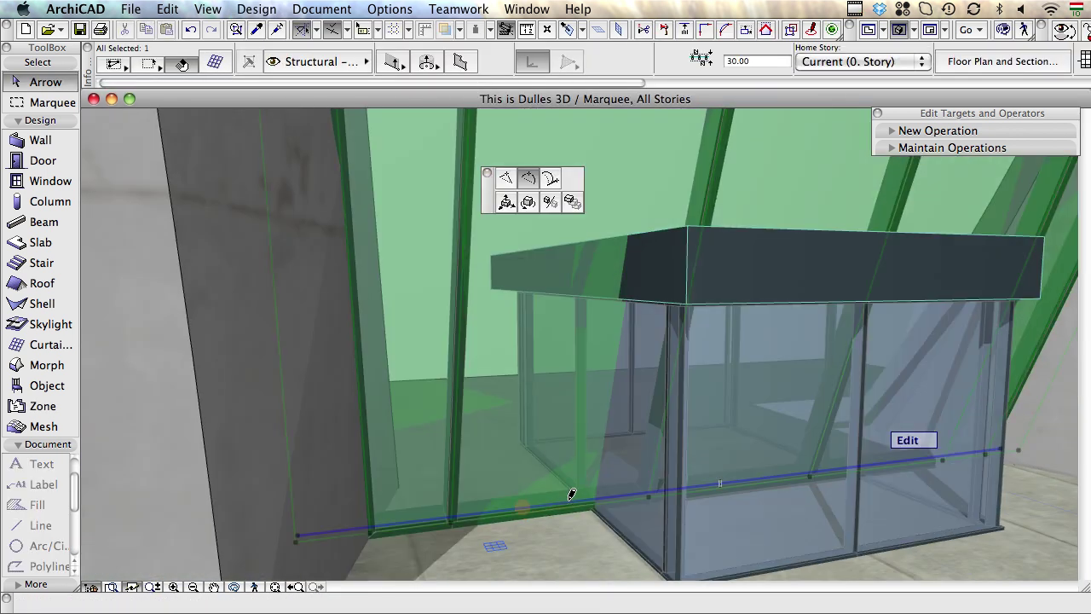
pyautogui.click(552, 446)
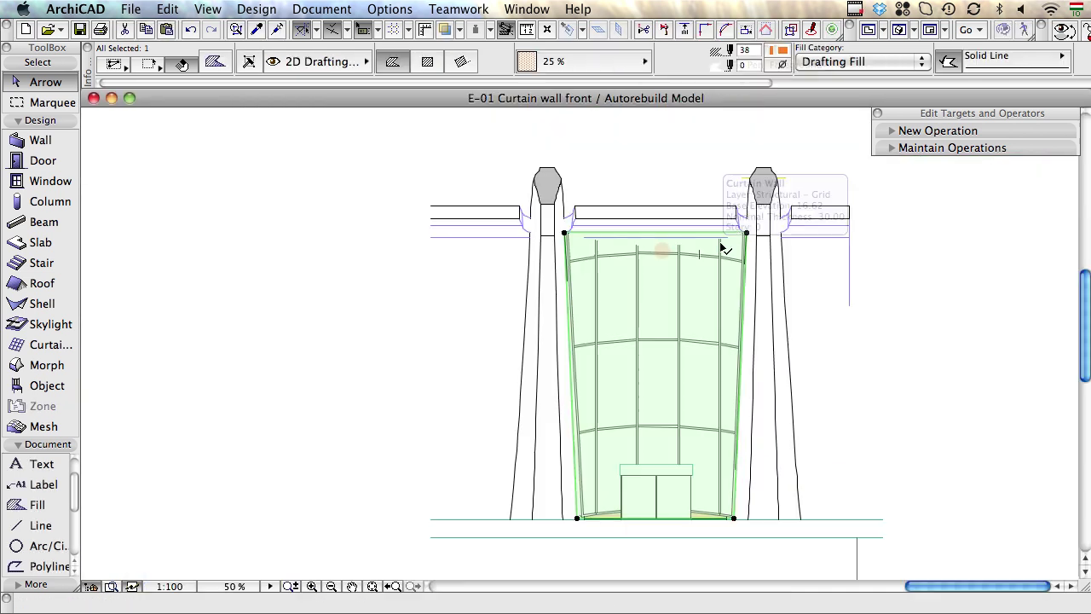
pyautogui.scroll(3, 722, 248)
# - Arch the fill's top edge and offset it to a gentle sag
pyautogui.click(632, 232)
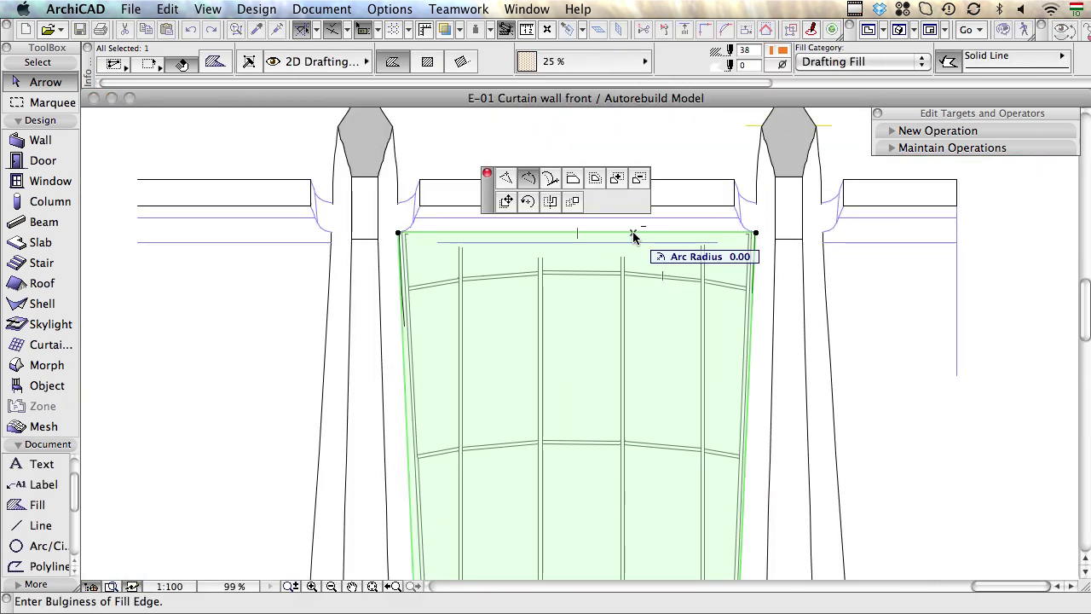
pyautogui.click(547, 259)
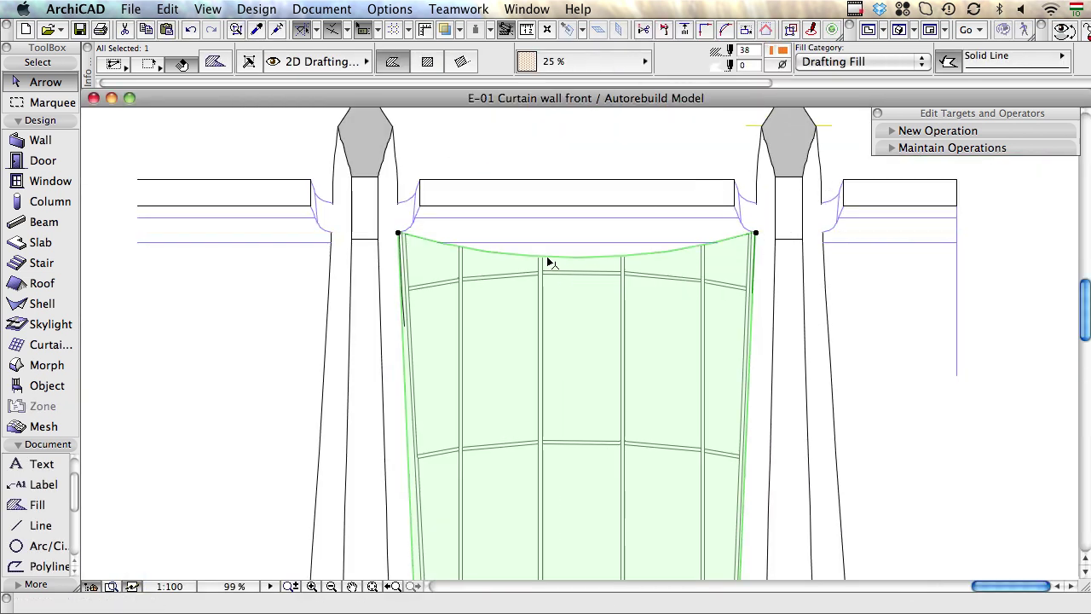
pyautogui.click(663, 252)
pyautogui.click(575, 180)
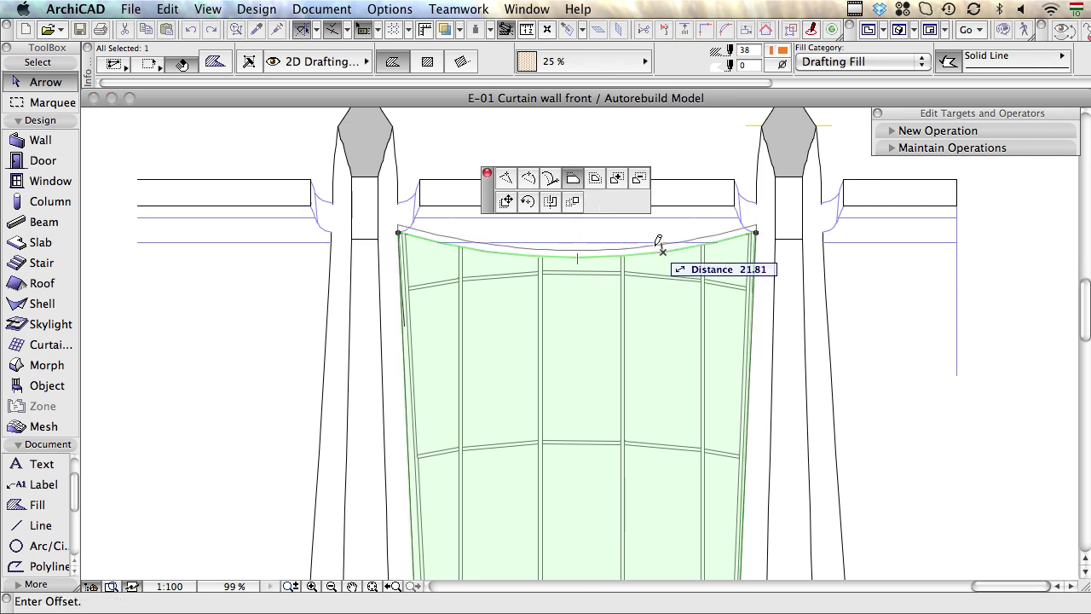
pyautogui.scroll(3, 662, 245)
pyautogui.click(667, 258)
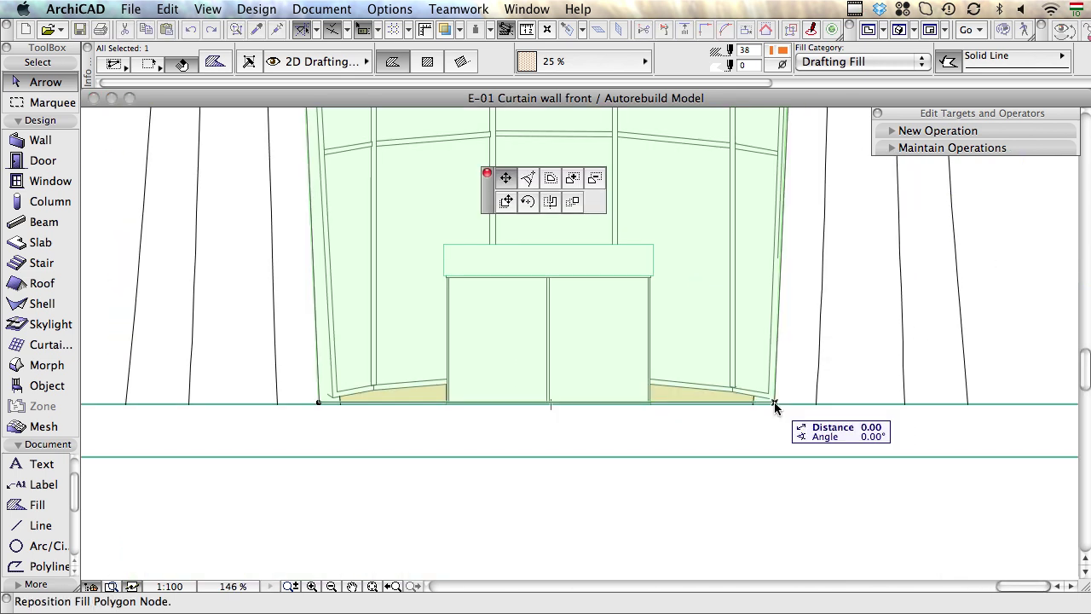
pyautogui.scroll(3, 775, 398)
# - Move both bottom corners of the fill onto the floor line
pyautogui.click(775, 400)
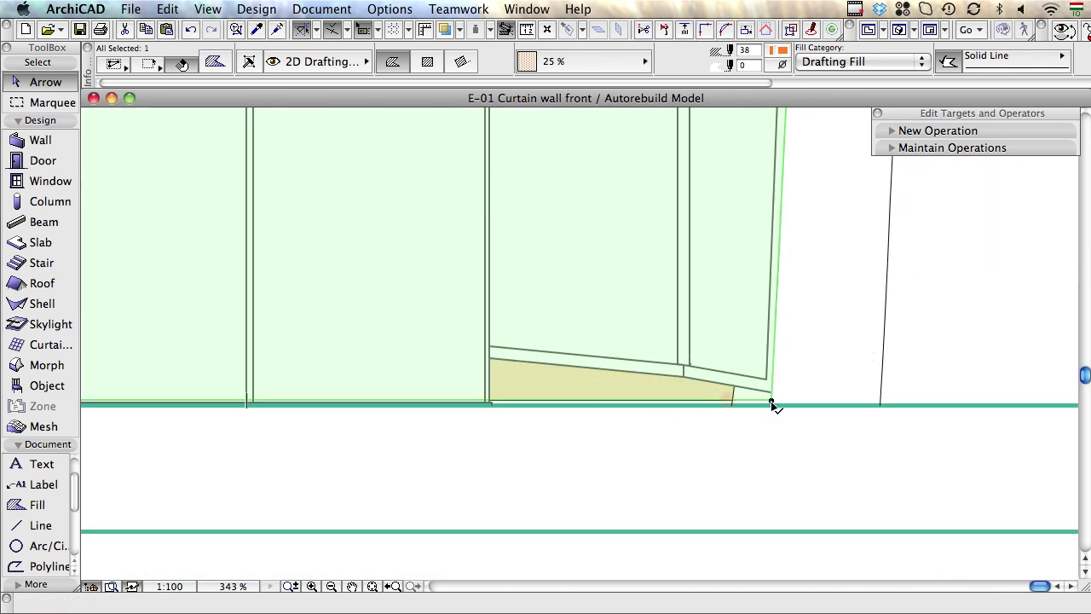
pyautogui.scroll(-4, 775, 401)
pyautogui.scroll(4, 395, 405)
pyautogui.click(366, 406)
pyautogui.click(383, 407)
pyautogui.scroll(-2, 383, 408)
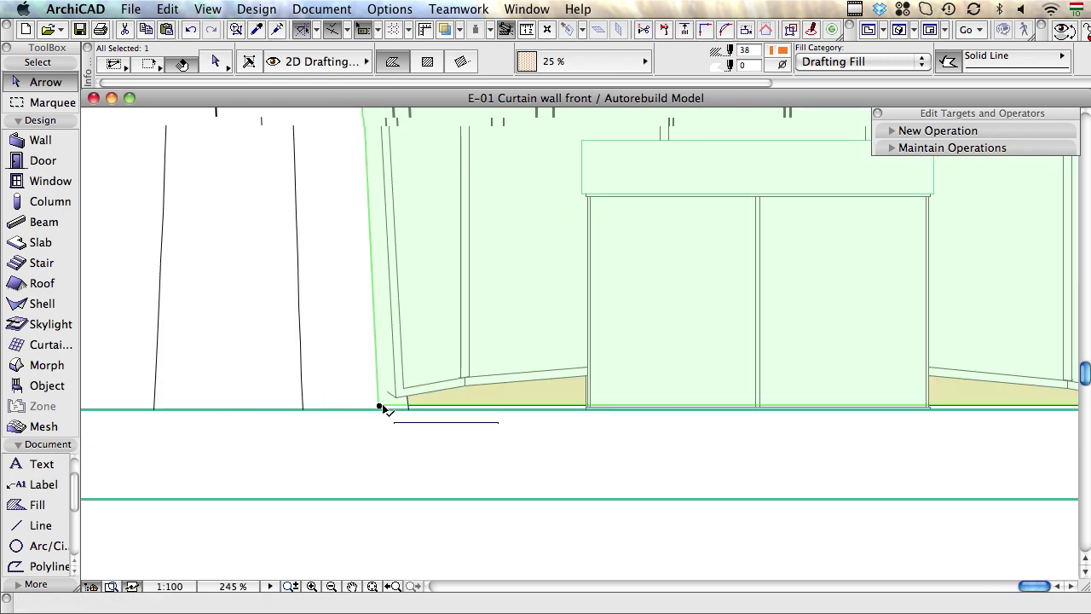
pyautogui.scroll(-4, 590, 396)
# - Redefine the curtain wall boundary from the reshaped fill and view it in 3D
pyautogui.click(256, 8)
pyautogui.moveTo(582, 444)
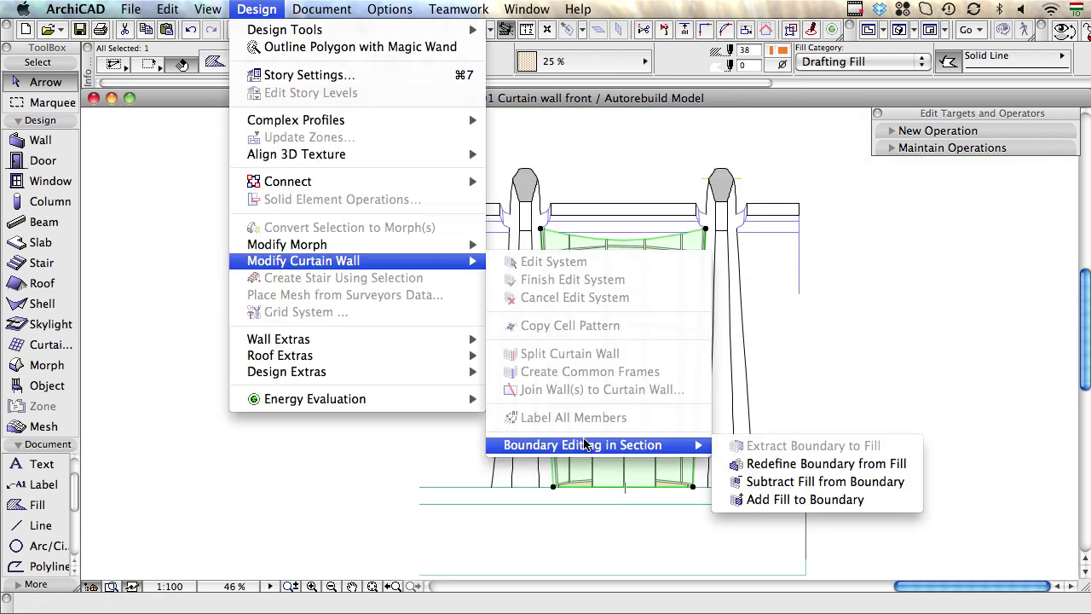
pyautogui.click(828, 463)
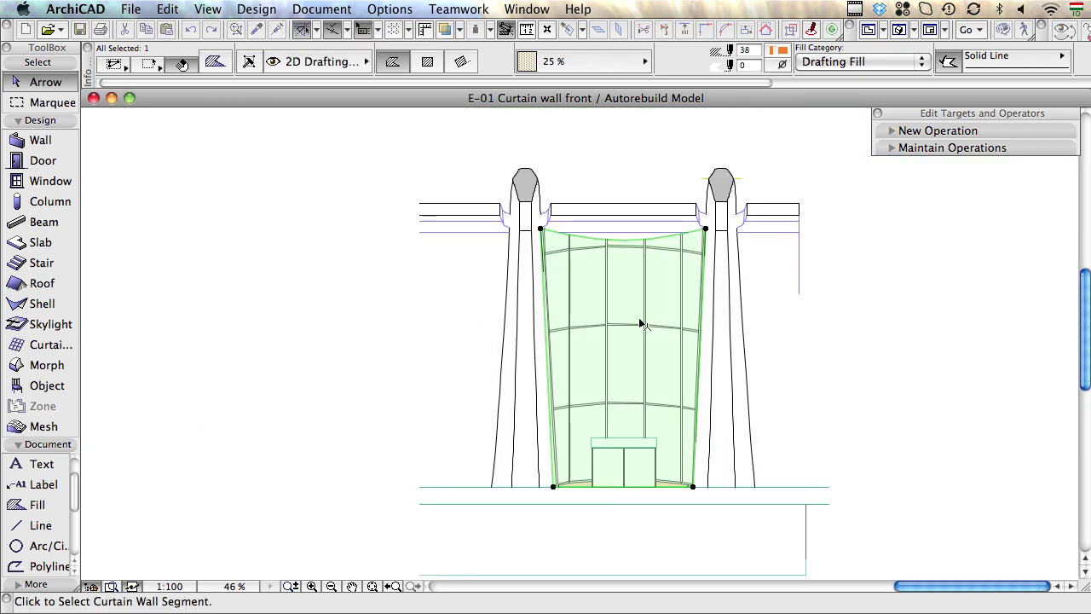
pyautogui.press('F3')
# - Edit the curtain wall members in 3D with the glass panels hidden
pyautogui.keyDown('shift'); pyautogui.moveTo(585, 383); pyautogui.dragTo(693, 395, button='middle'); pyautogui.keyUp('shift')
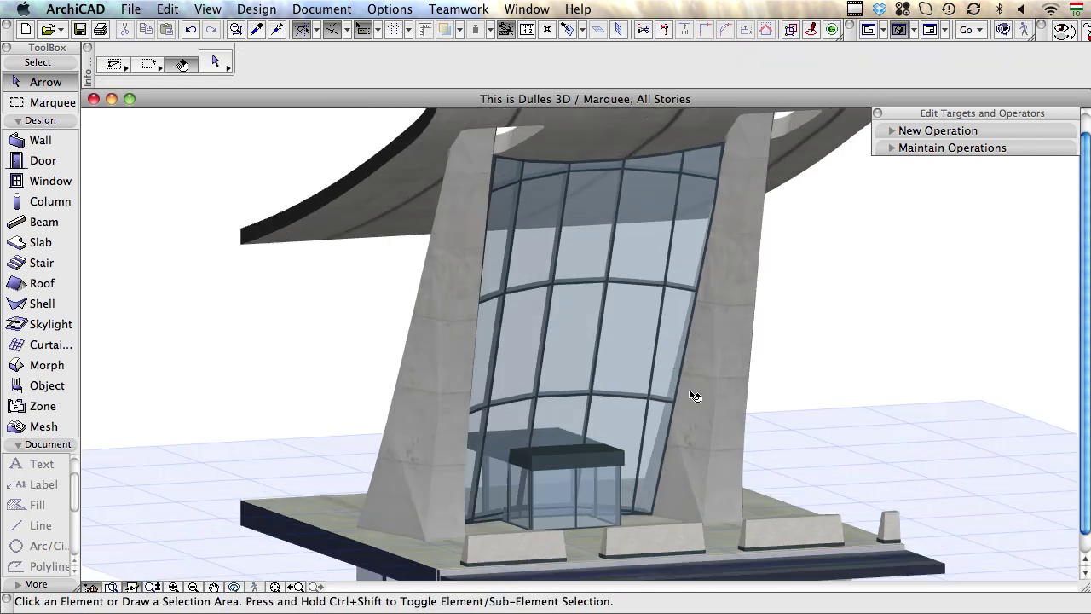
pyautogui.click(641, 395)
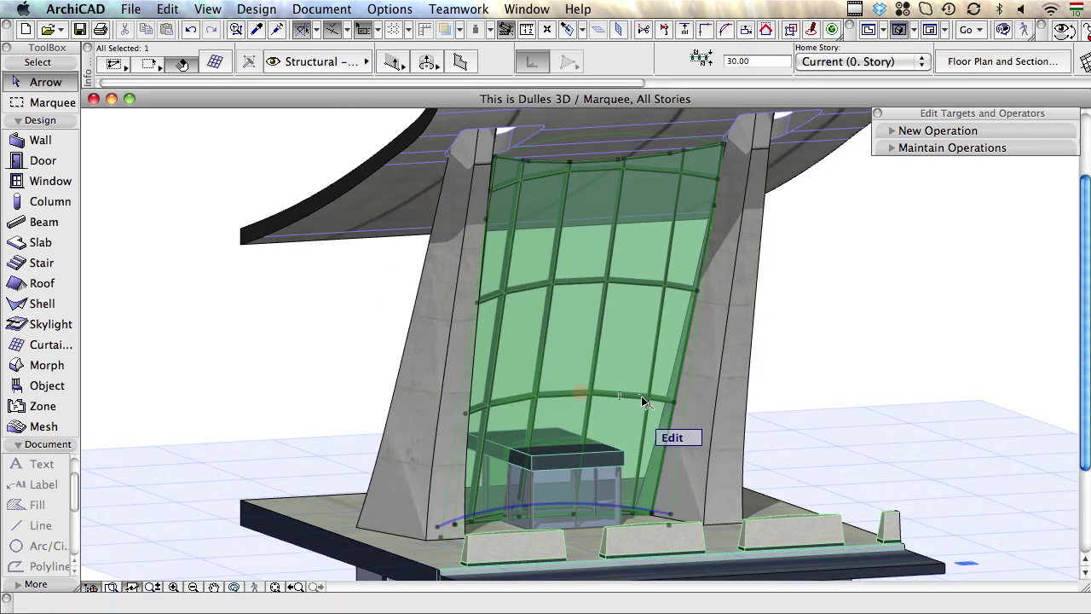
pyautogui.click(672, 437)
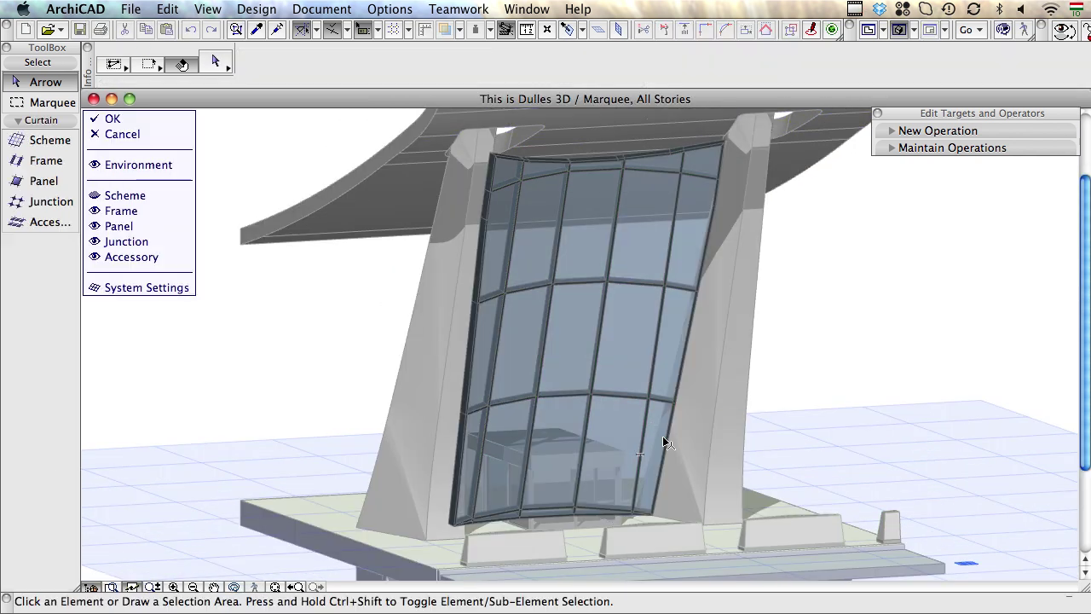
pyautogui.click(95, 225)
pyautogui.scroll(3, 575, 492)
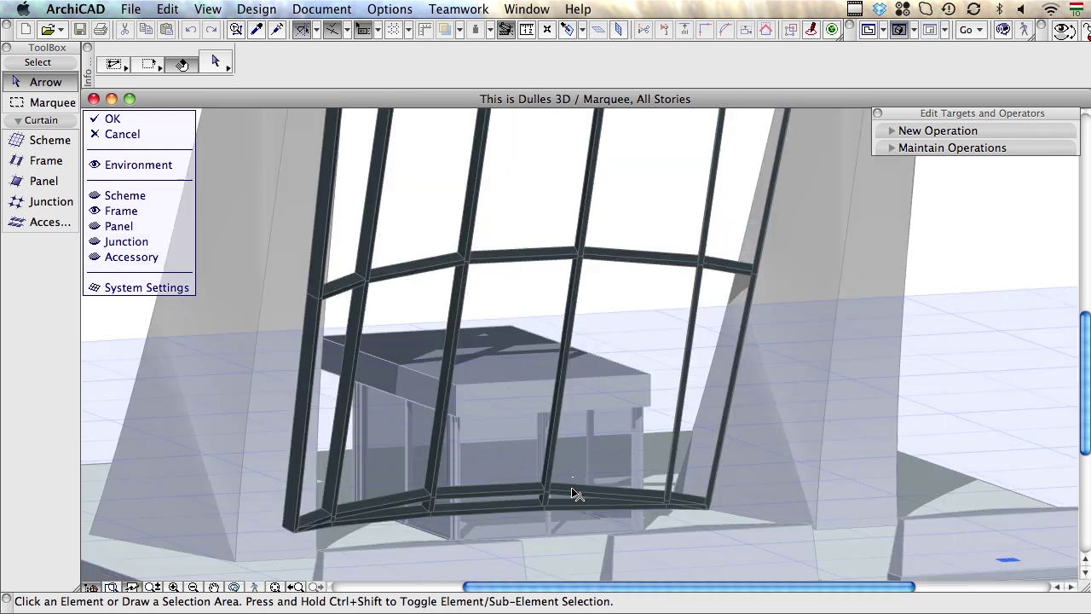
pyautogui.click(578, 494)
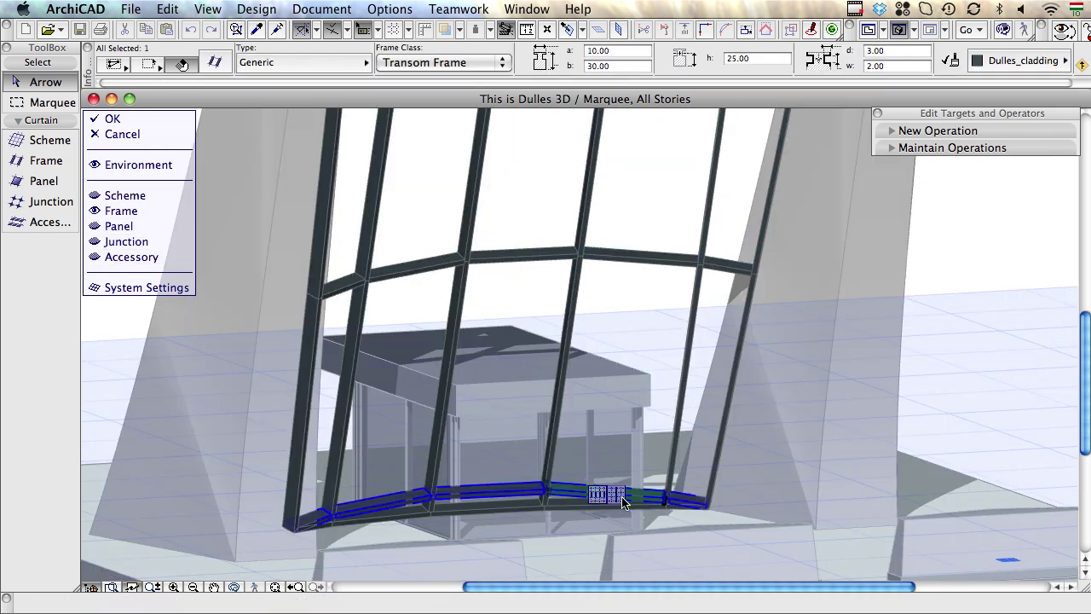
pyautogui.scroll(5, 613, 293)
# - Stretch the lower and sloping end transoms out to meet the columns
pyautogui.click(577, 292)
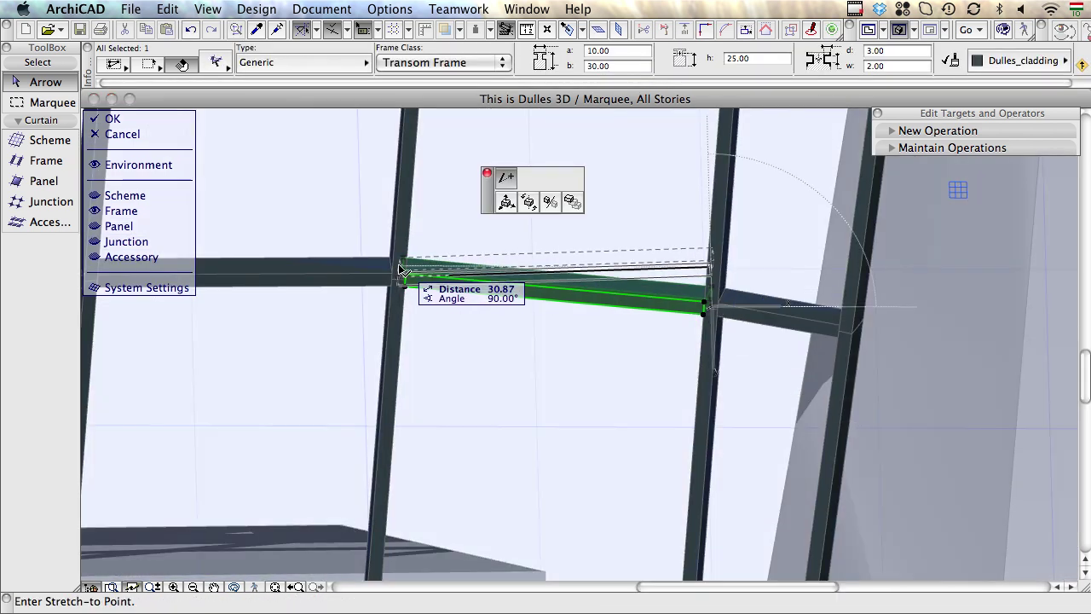
pyautogui.click(399, 270)
pyautogui.click(713, 309)
pyautogui.click(735, 309)
pyautogui.click(838, 331)
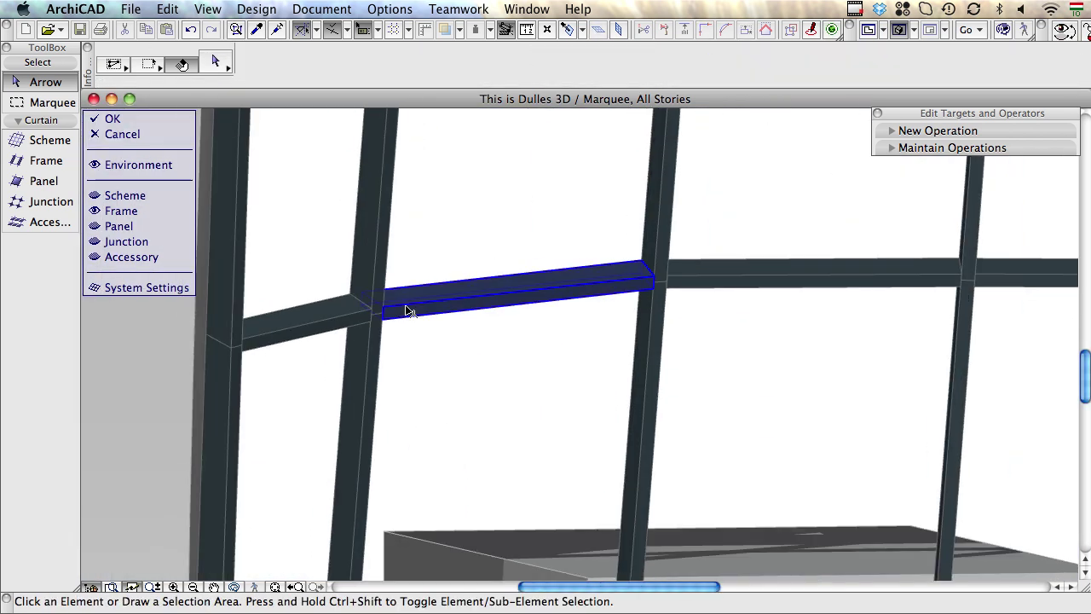
pyautogui.click(409, 309)
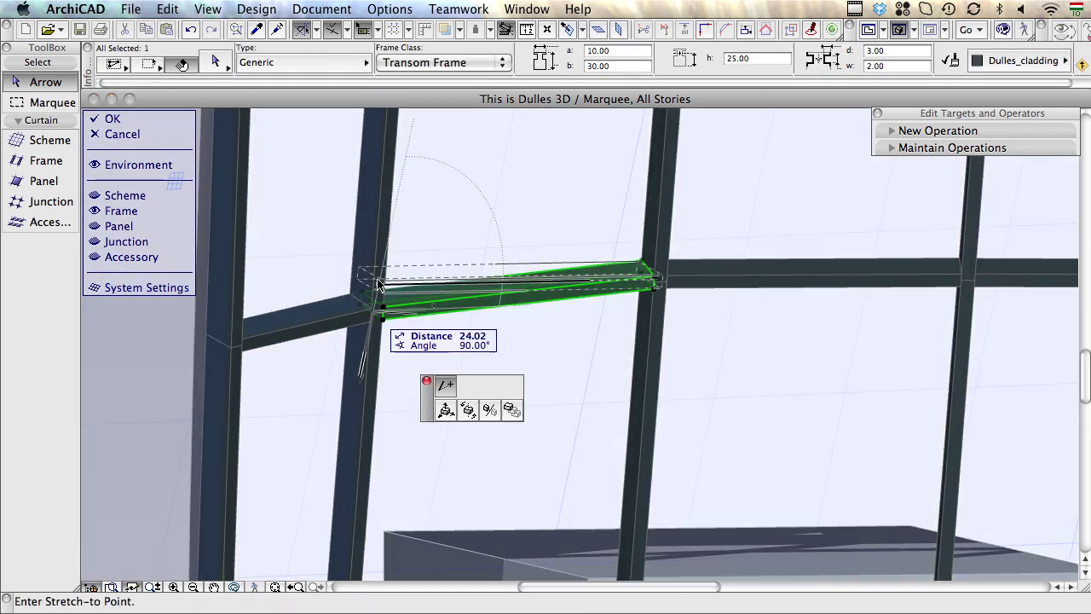
pyautogui.click(378, 284)
pyautogui.click(653, 288)
pyautogui.click(366, 309)
pyautogui.click(365, 308)
pyautogui.click(264, 338)
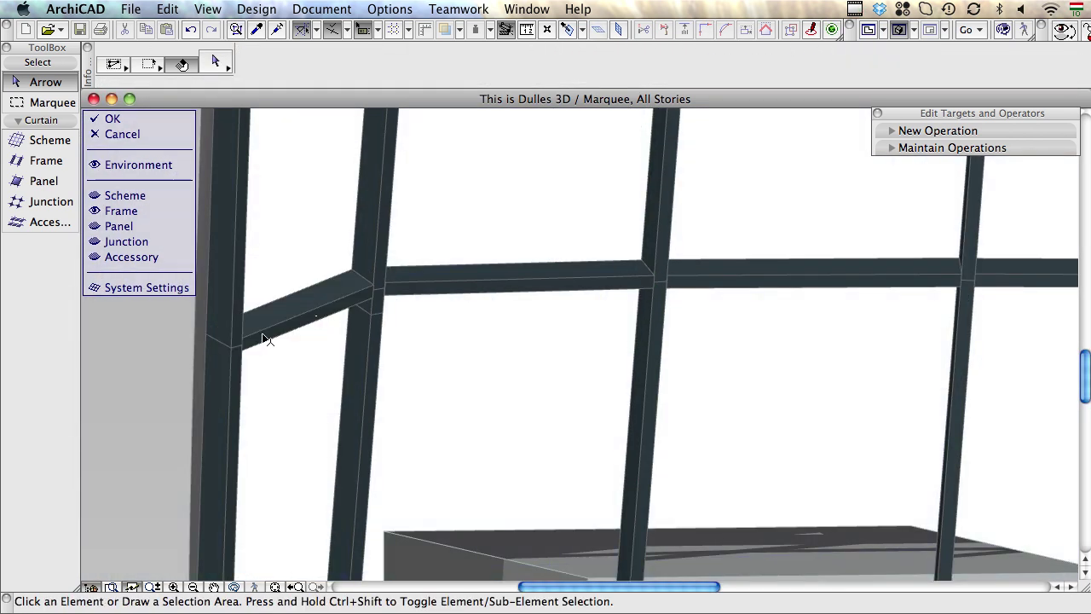
pyautogui.click(264, 339)
pyautogui.click(366, 290)
# - Stretch the upper transom to the column and finish editing the curtain wall
pyautogui.moveTo(378, 407)
pyautogui.keyDown('shift'); pyautogui.mouseDown(button='middle')
pyautogui.moveTo(681, 498)
pyautogui.moveTo(844, 157)
pyautogui.mouseUp(button='middle'); pyautogui.keyUp('shift')
pyautogui.click(797, 241)
pyautogui.click(821, 237)
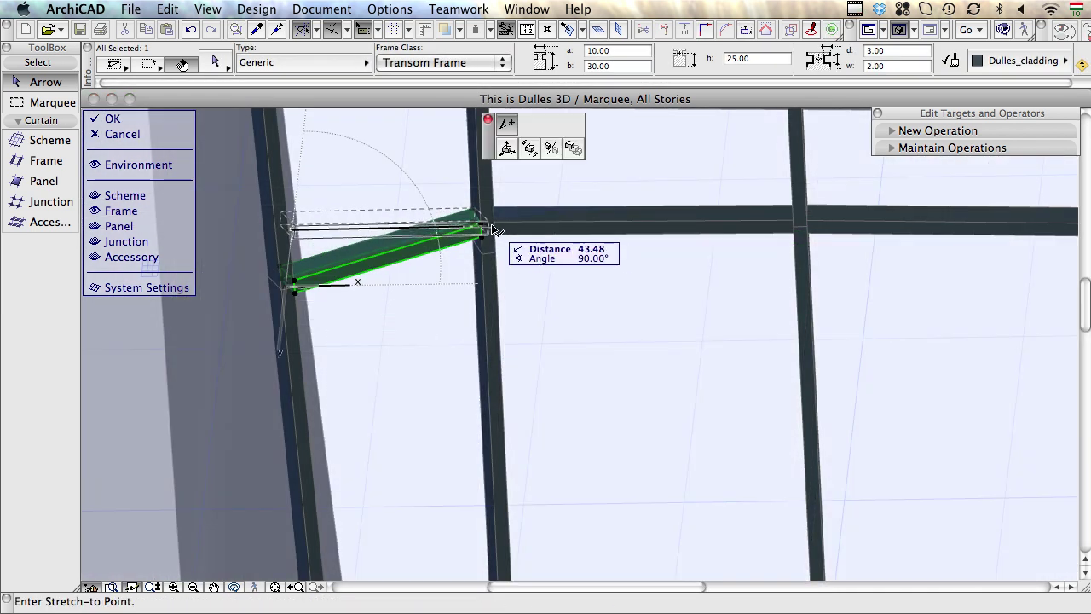
pyautogui.click(290, 281)
pyautogui.scroll(-3, 433, 391)
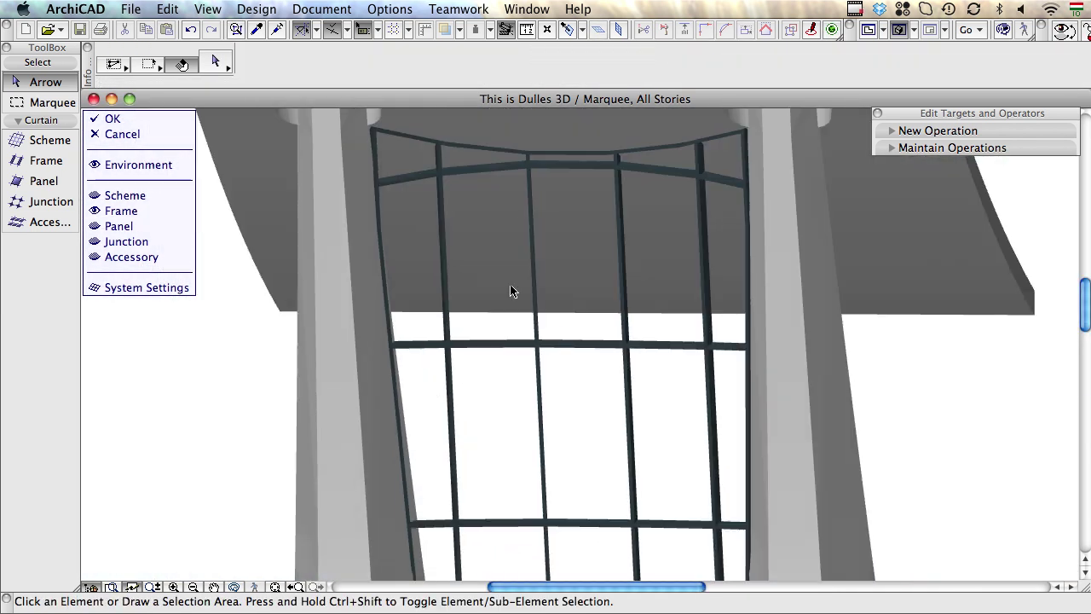
pyautogui.click(421, 183)
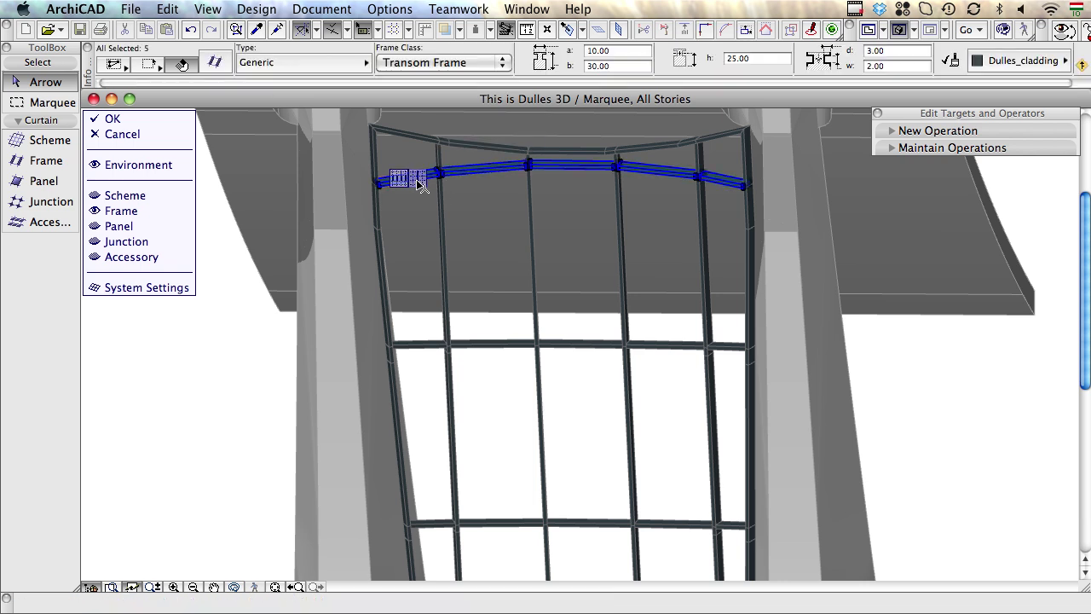
pyautogui.press('Escape')
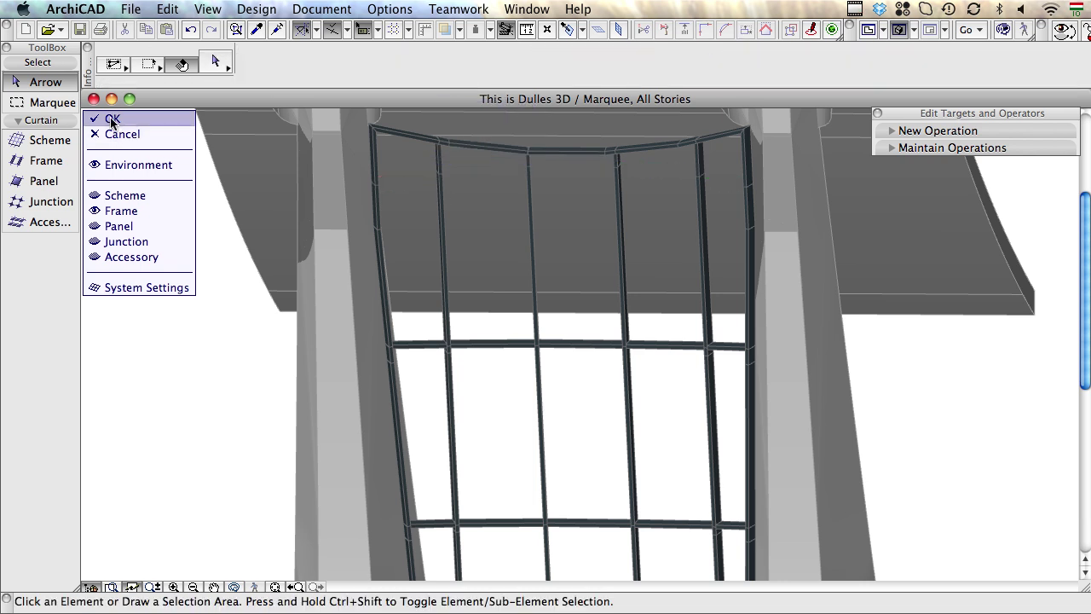
pyautogui.click(111, 124)
pyautogui.moveTo(564, 349)
pyautogui.keyDown('shift'); pyautogui.mouseDown(button='middle')
pyautogui.moveTo(696, 353)
pyautogui.moveTo(929, 414)
pyautogui.moveTo(646, 336)
pyautogui.moveTo(677, 409)
pyautogui.mouseUp(button='middle'); pyautogui.keyUp('shift')
# - Copy the curved curtain wall one bay to the left in the floor plan
pyautogui.press('F2')
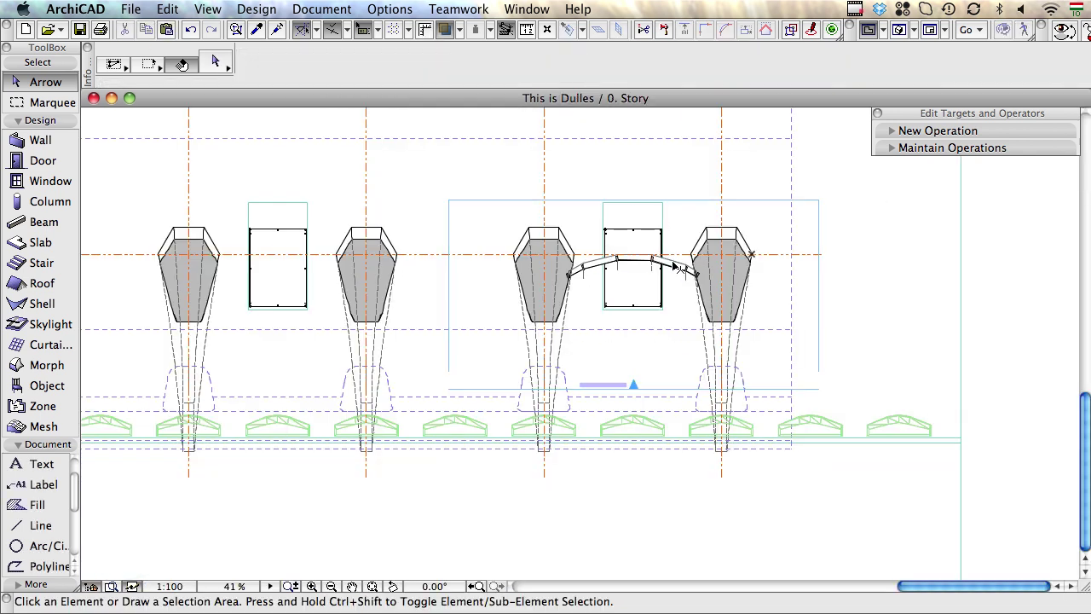
pyautogui.click(676, 266)
pyautogui.hotkey('ctrl', 'd')
pyautogui.click(719, 182)
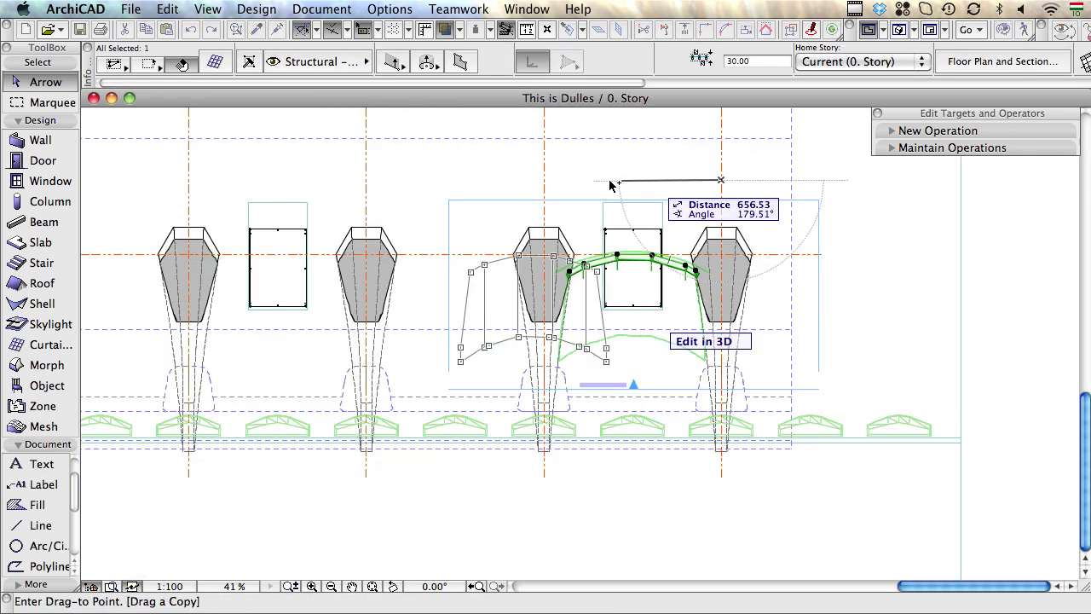
pyautogui.keyDown('alt'); pyautogui.click(544, 183); pyautogui.keyUp('alt')
# - Open the Curtain wall front elevation and select the fill over the central wall
pyautogui.click(631, 384)
pyautogui.rightClick(630, 385)
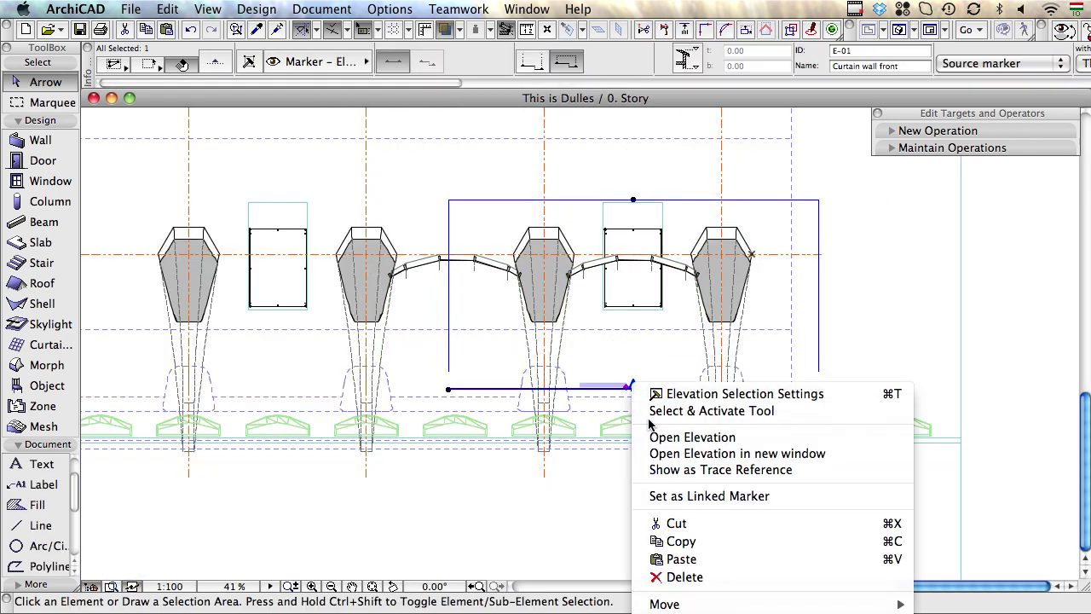
pyautogui.click(707, 434)
pyautogui.click(167, 9)
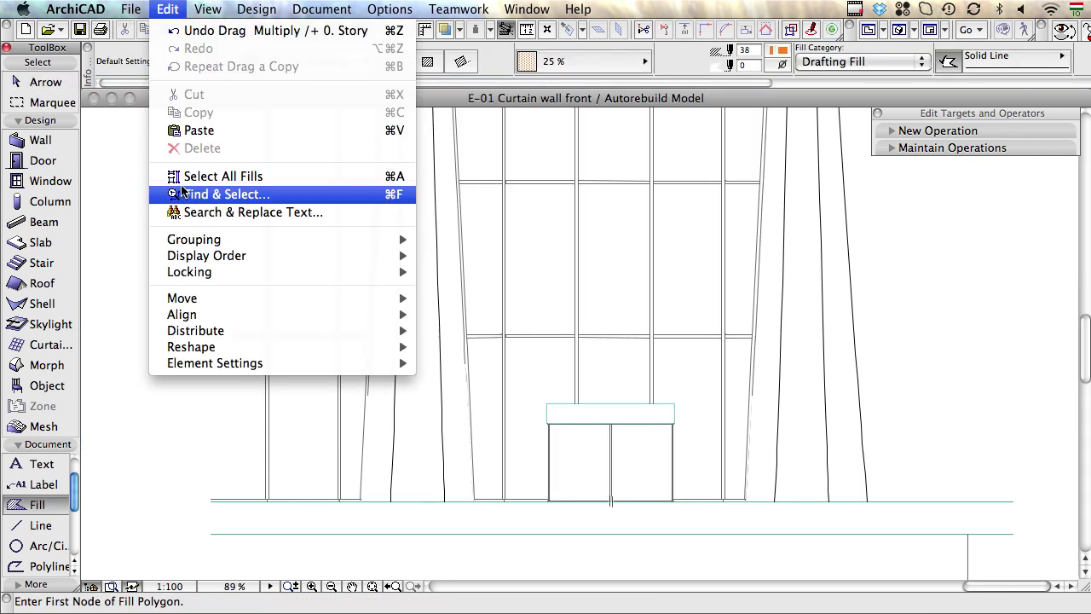
pyautogui.click(244, 175)
pyautogui.scroll(3, 676, 502)
pyautogui.scroll(2, 676, 502)
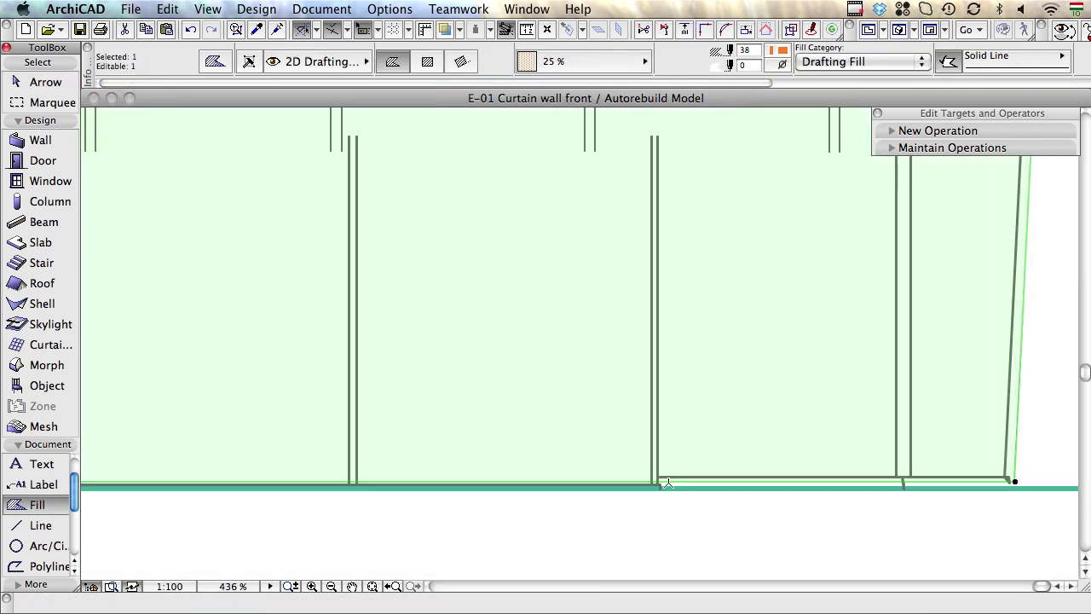
# - Cut a rectangular vestibule opening out of the fill at its base
pyautogui.click(658, 481)
pyautogui.click(651, 179)
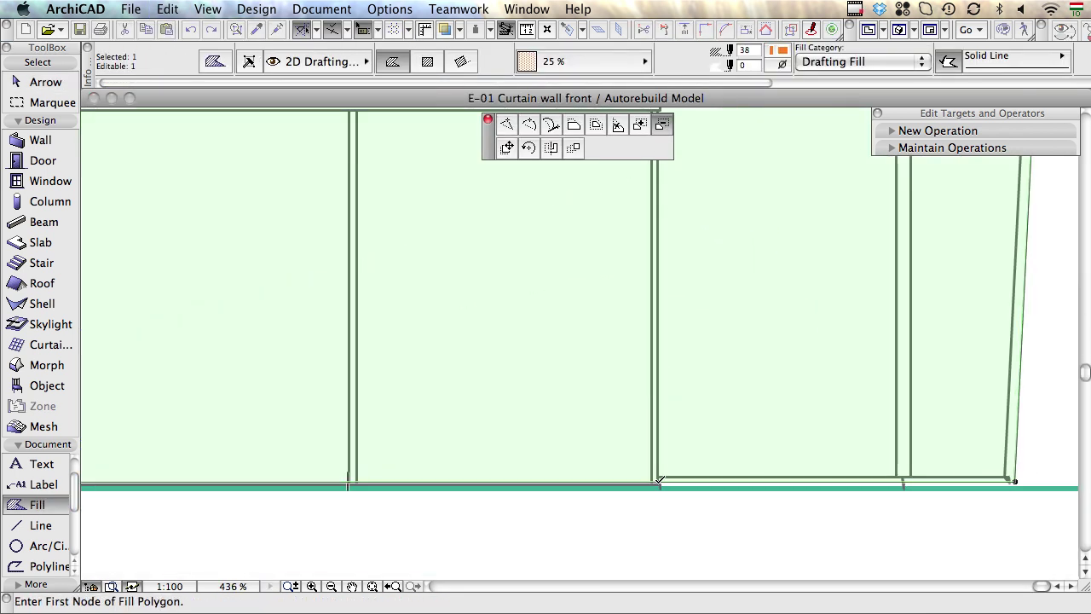
pyautogui.click(659, 480)
pyautogui.scroll(-1, 541, 332)
pyautogui.scroll(-3, 738, 434)
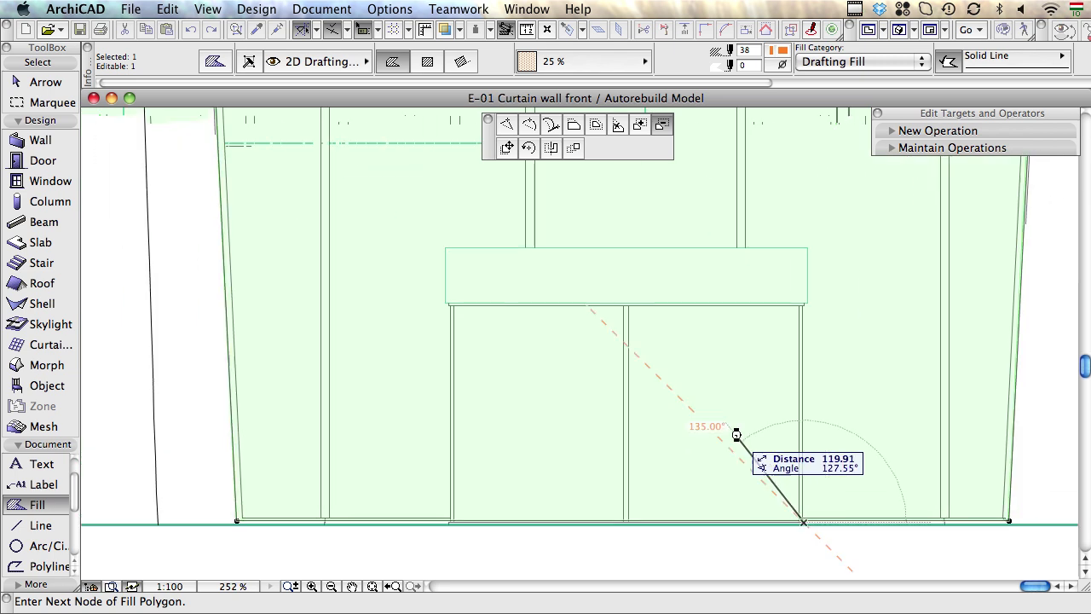
pyautogui.click(429, 65)
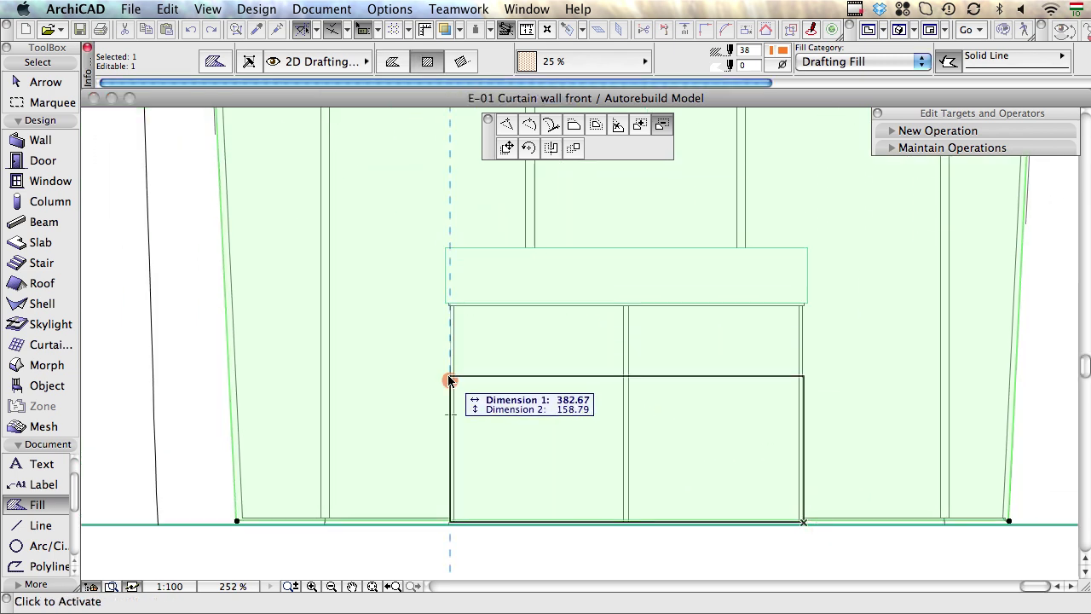
# - Redefine the curtain wall boundary from the cut fill and view it in 3D
pyautogui.click(257, 9)
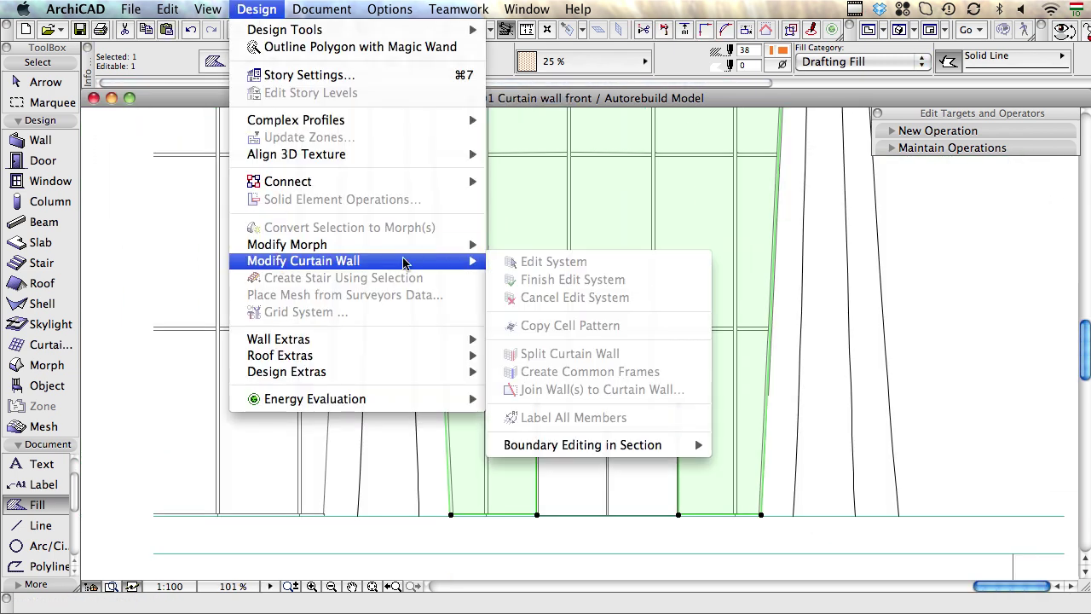
pyautogui.click(809, 458)
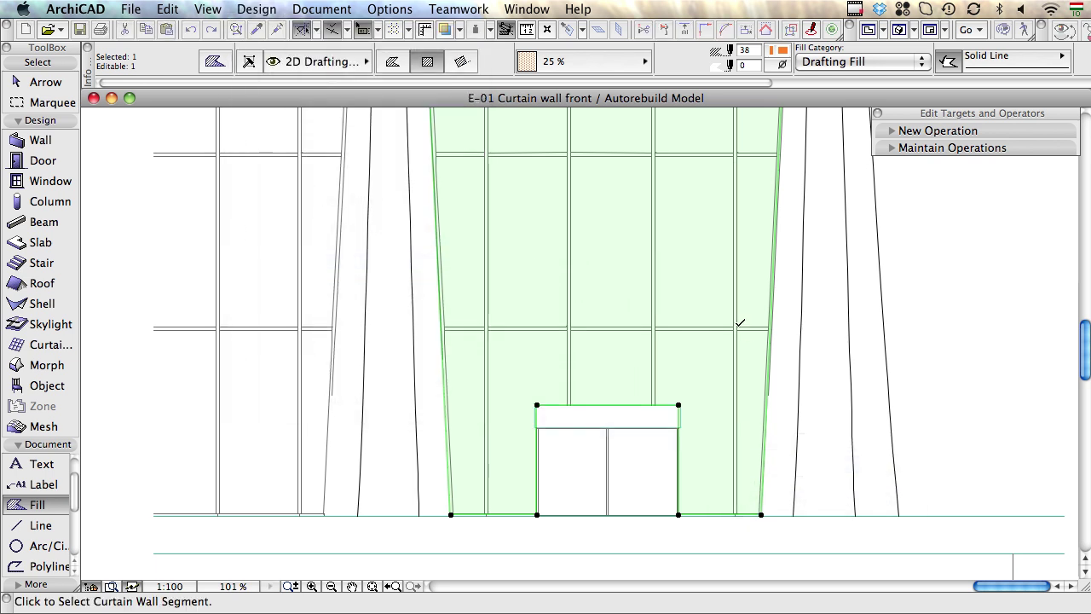
pyautogui.press('F3')
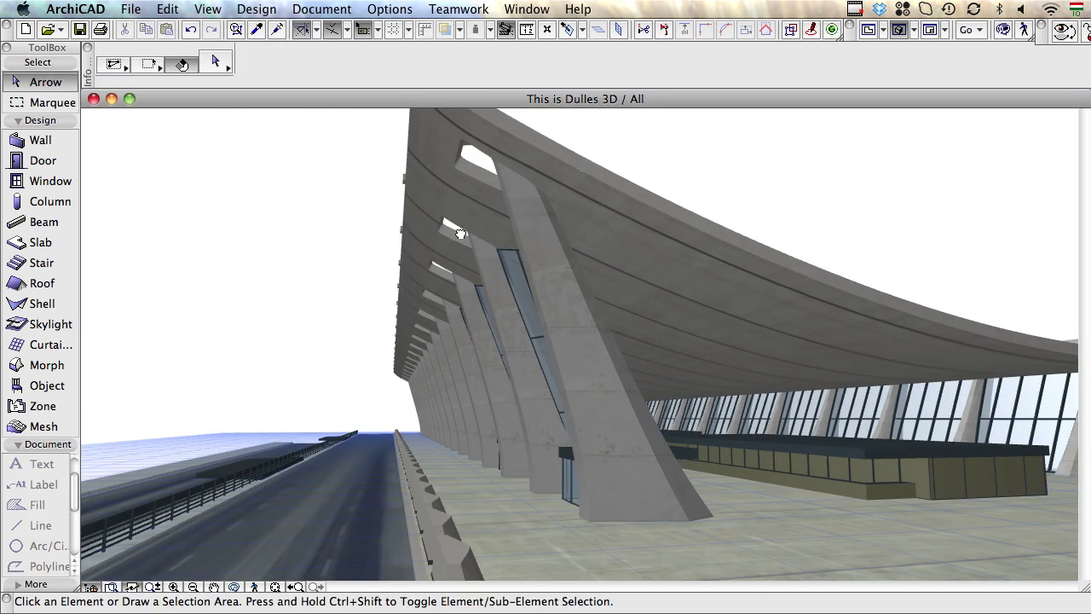
# - Trace Morph nodes from the column base up its sloped edge and along the roof curve
pyautogui.keyDown('shift'); pyautogui.moveTo(460, 234); pyautogui.dragTo(212, 223, button='middle'); pyautogui.keyUp('shift')
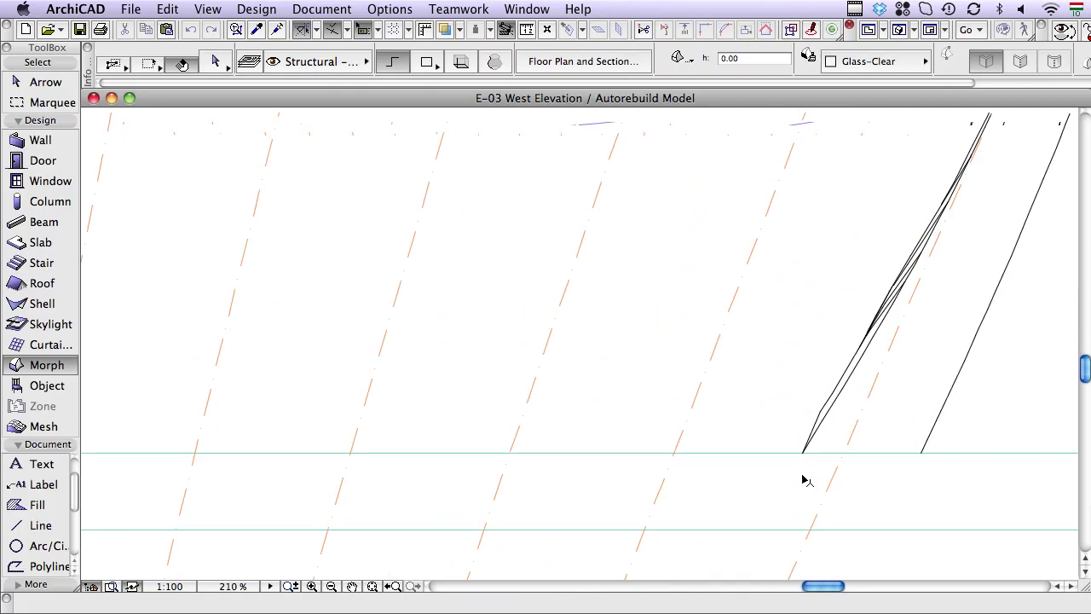
pyautogui.click(801, 453)
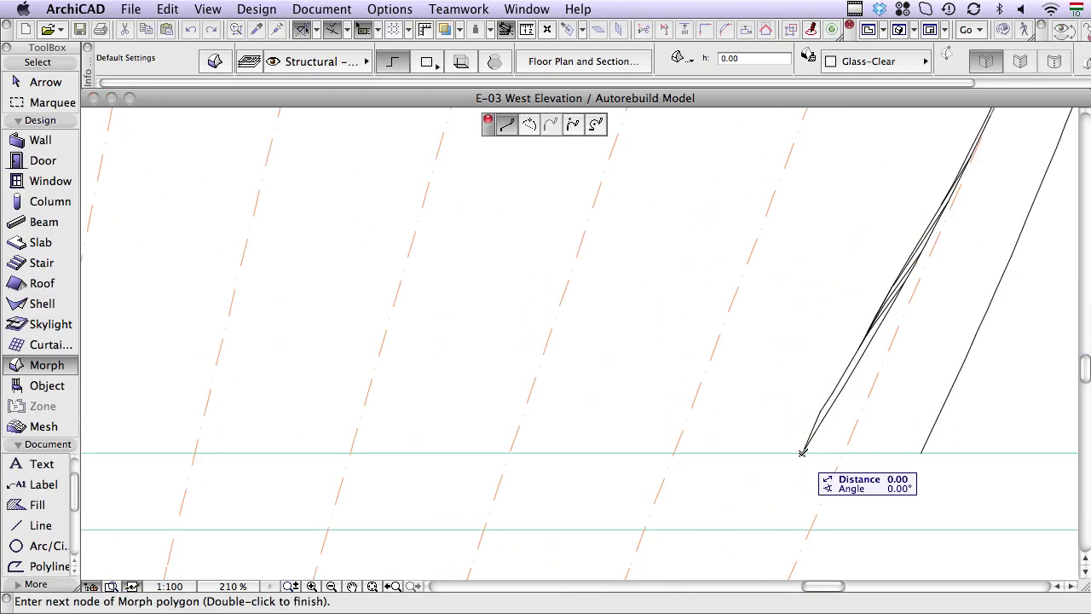
pyautogui.click(861, 352)
pyautogui.click(946, 159)
pyautogui.click(857, 171)
pyautogui.click(775, 179)
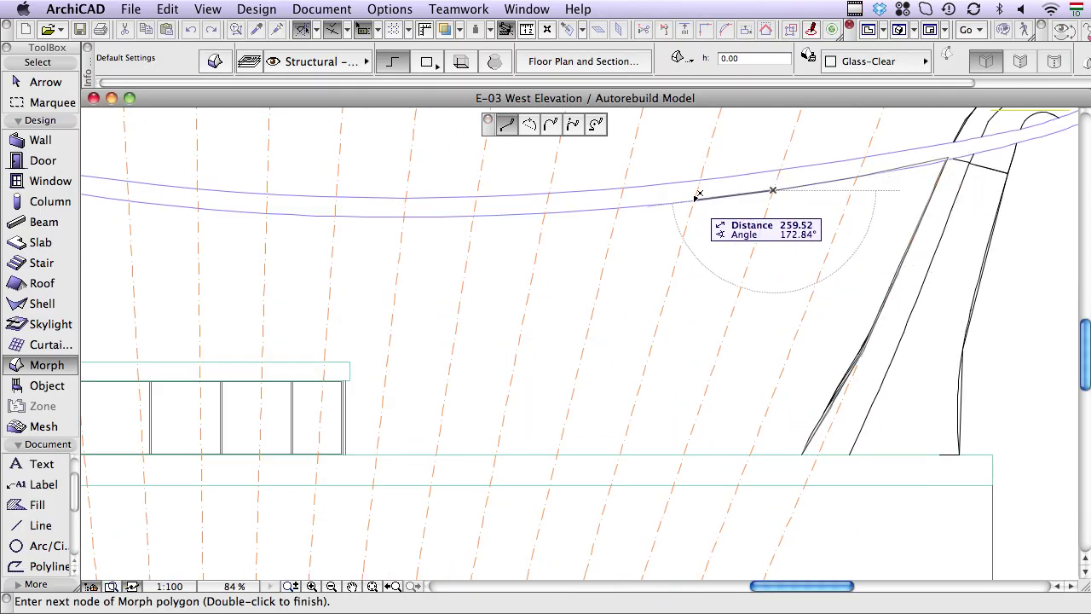
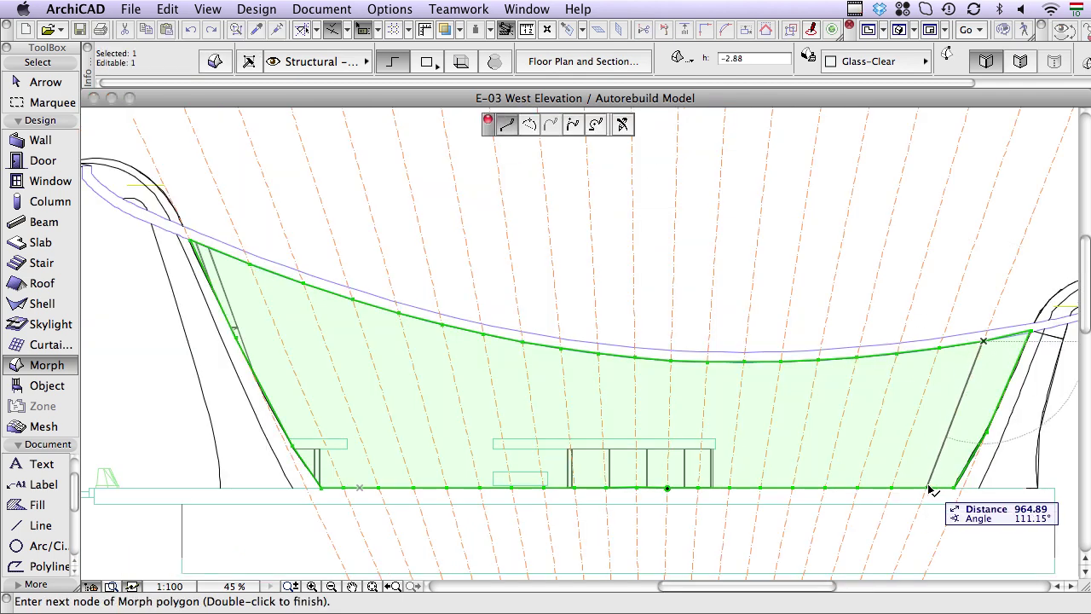
# - Finish the morph outline, then place a 1600-high curtain wall along the facade
pyautogui.click(941, 347)
pyautogui.doubleClick(927, 487)
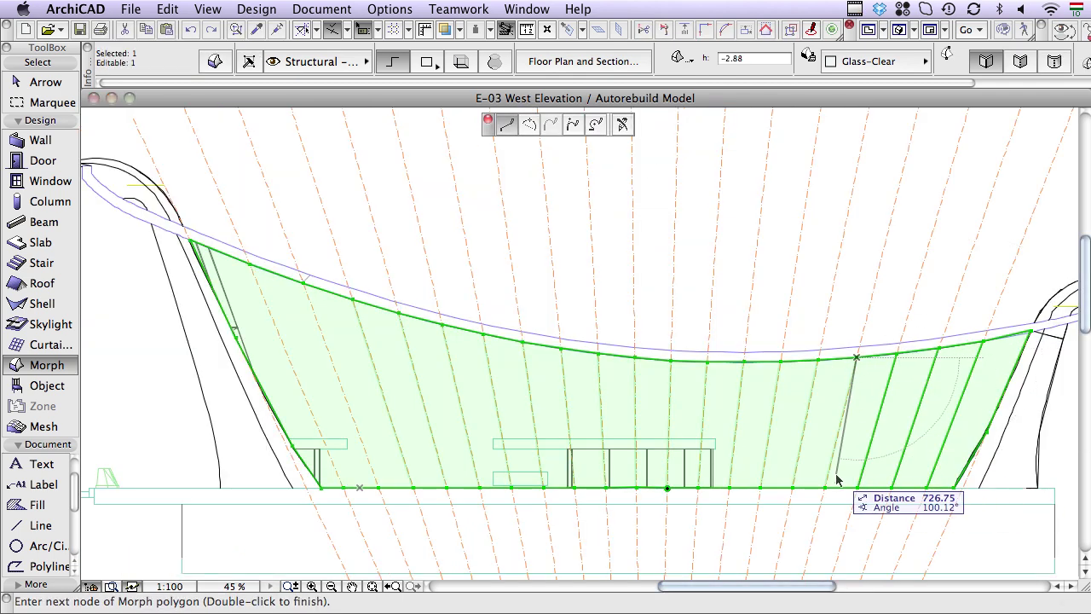
pyautogui.click(314, 277)
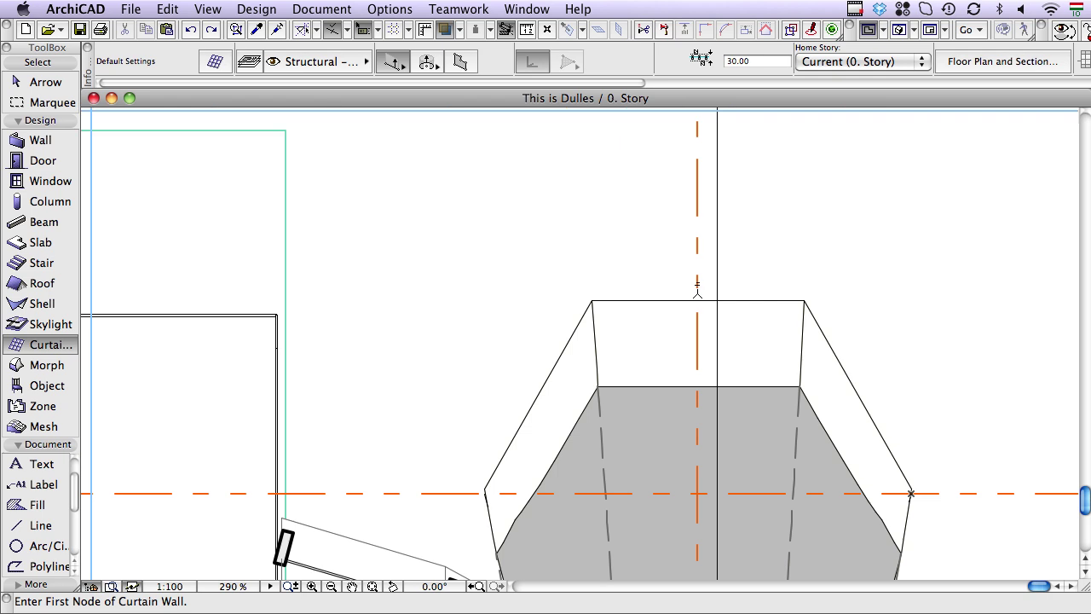
pyautogui.scroll(-5, 697, 298)
pyautogui.scroll(2, 690, 475)
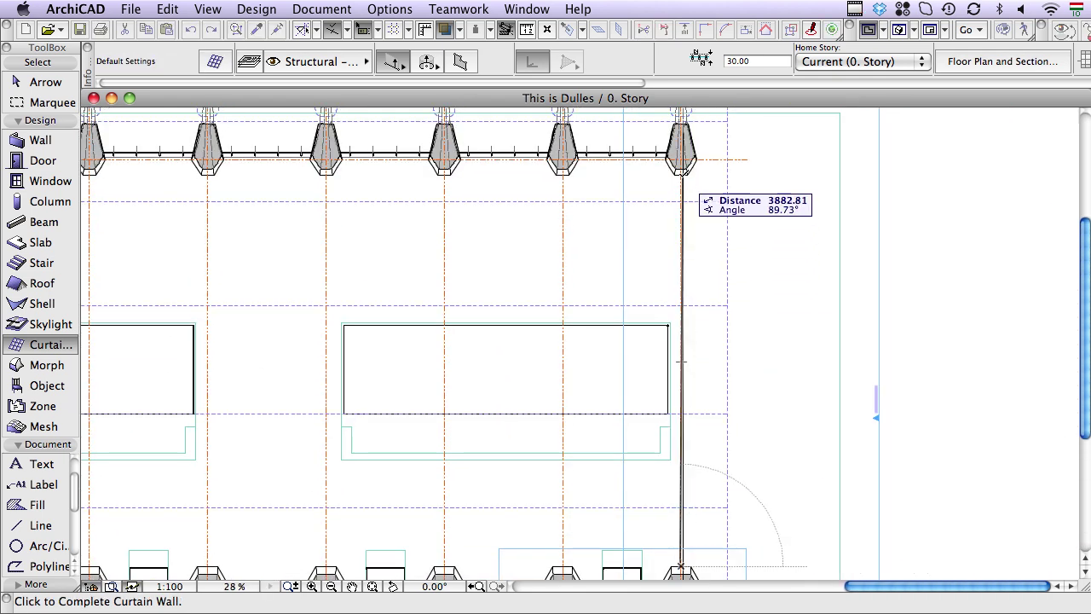
pyautogui.click(679, 143)
pyautogui.click(786, 401)
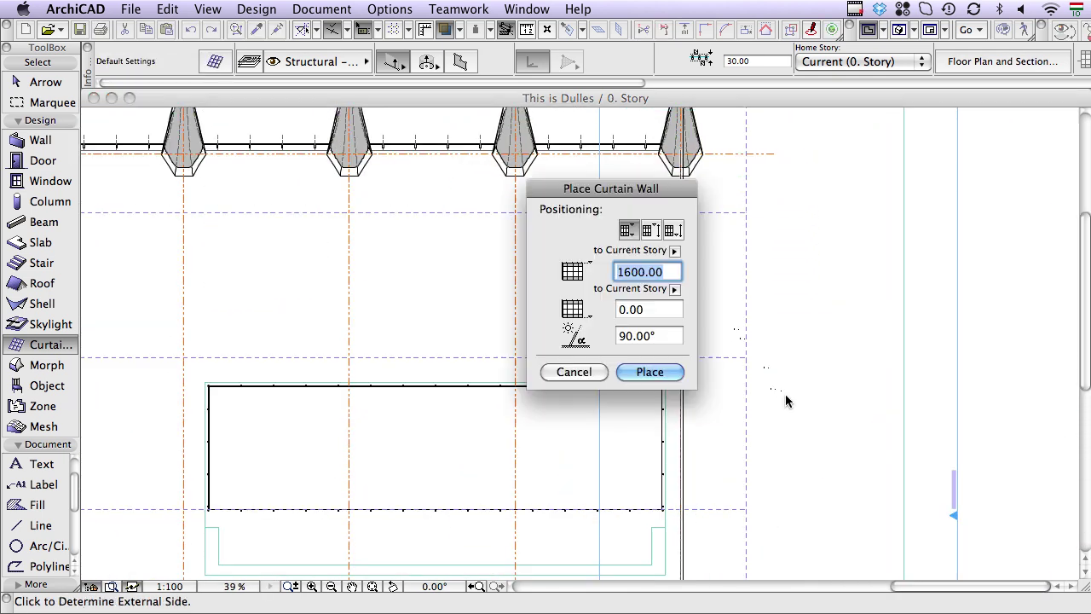
pyautogui.click(650, 372)
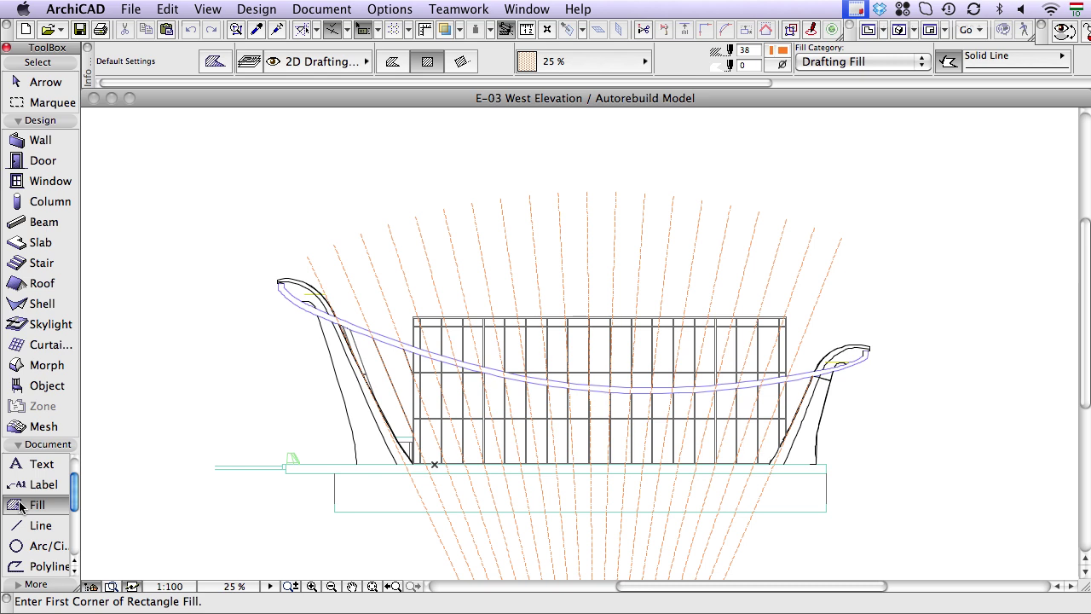
# - Trace the curved roof profile over the elevation as a closed fill polygon
pyautogui.scroll(5, 424, 465)
pyautogui.click(391, 471)
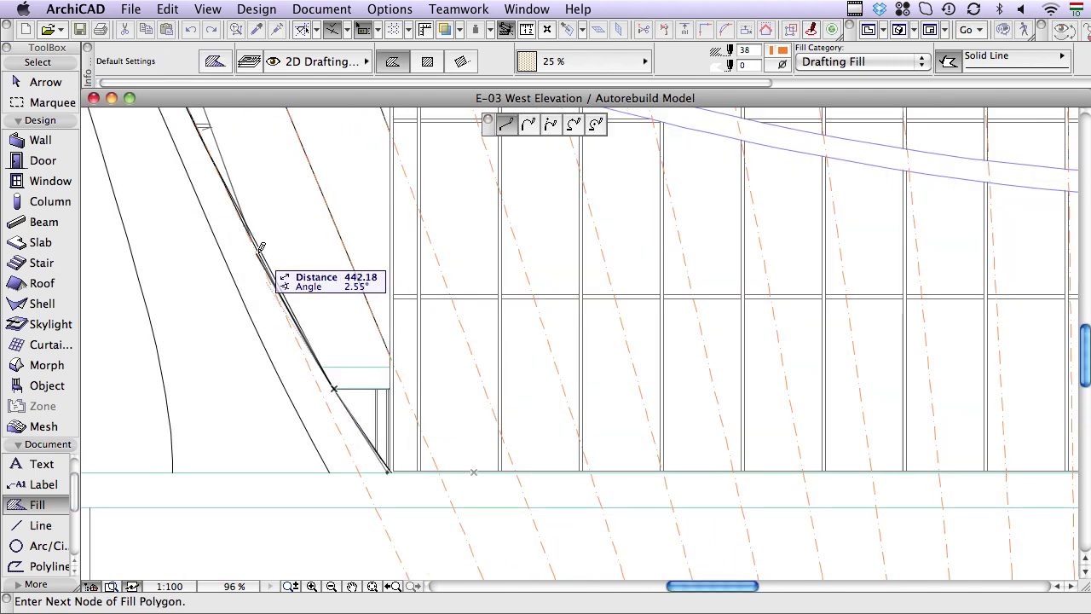
pyautogui.click(403, 350)
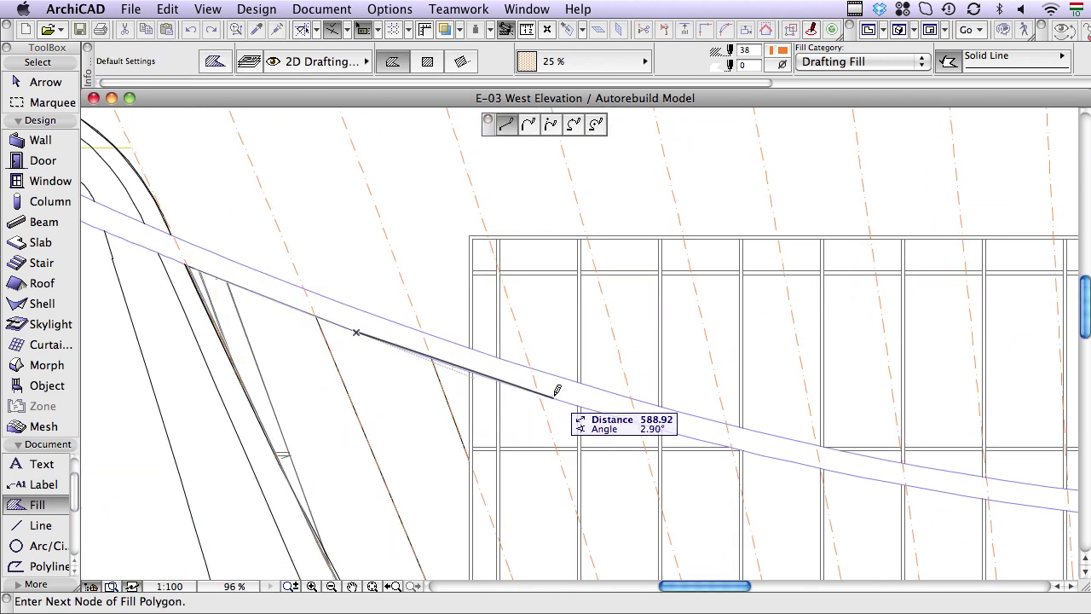
pyautogui.click(552, 398)
pyautogui.scroll(-5, 695, 431)
pyautogui.scroll(-5, 810, 520)
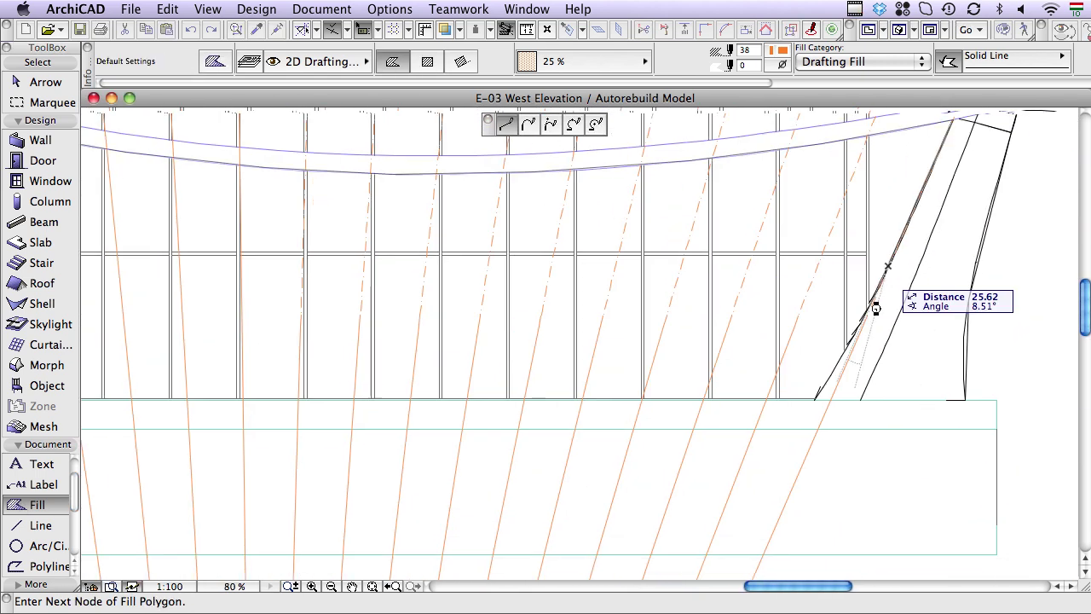
pyautogui.doubleClick(817, 399)
# - Reshape the curtain wall boundary from the traced fill and view it in 3D
pyautogui.keyDown('shift'); pyautogui.click(814, 380); pyautogui.keyUp('shift')
pyautogui.click(256, 9)
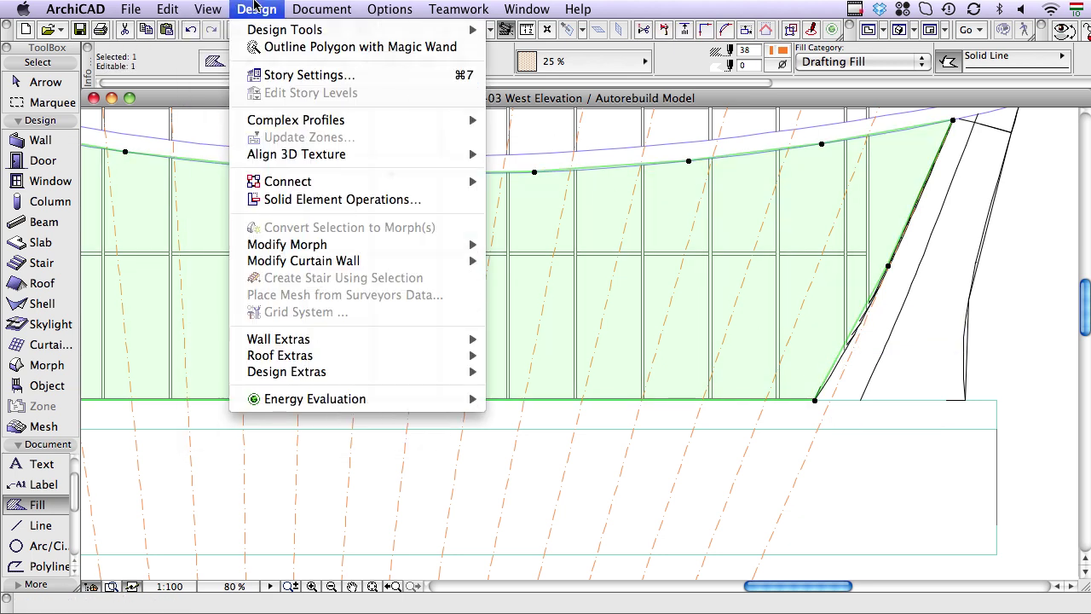
pyautogui.moveTo(303, 261)
pyautogui.moveTo(582, 444)
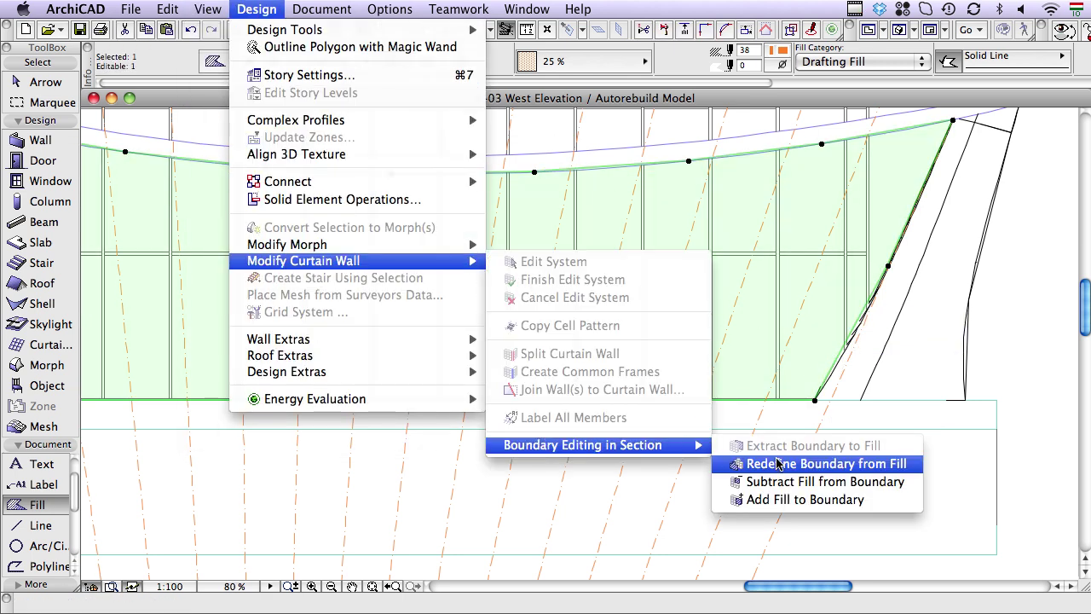
pyautogui.click(776, 462)
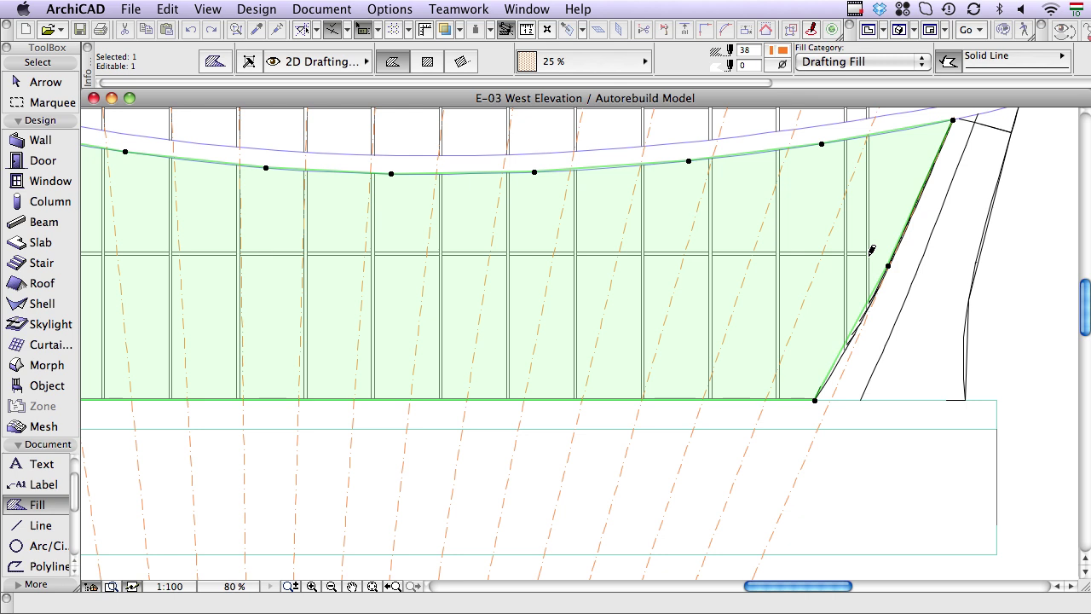
pyautogui.press('F5')
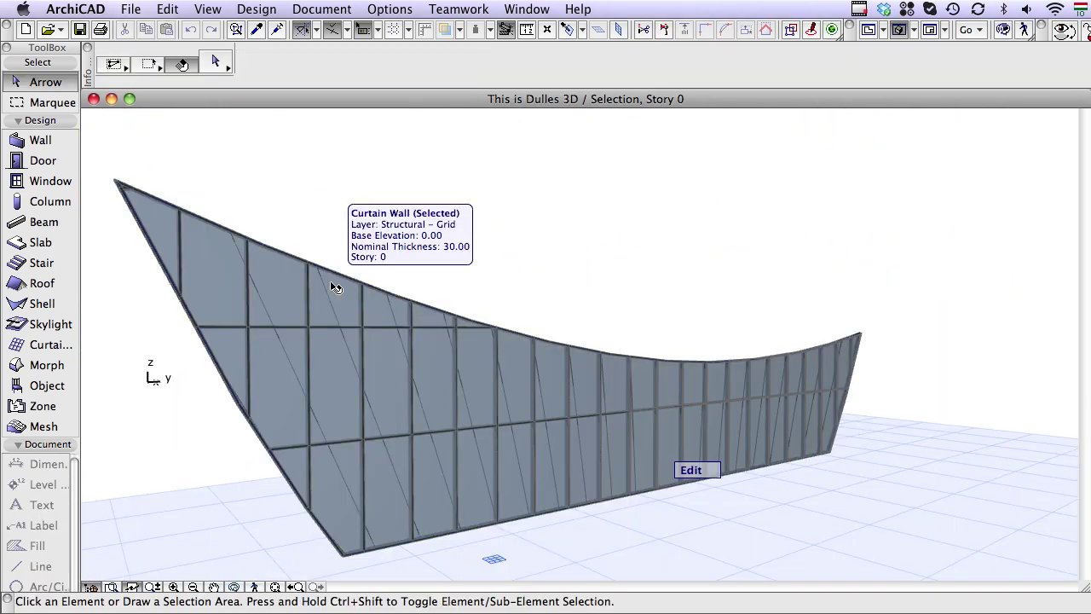
# - Delete the curtain wall's upper-row and lower-row frame members
pyautogui.doubleClick(678, 479)
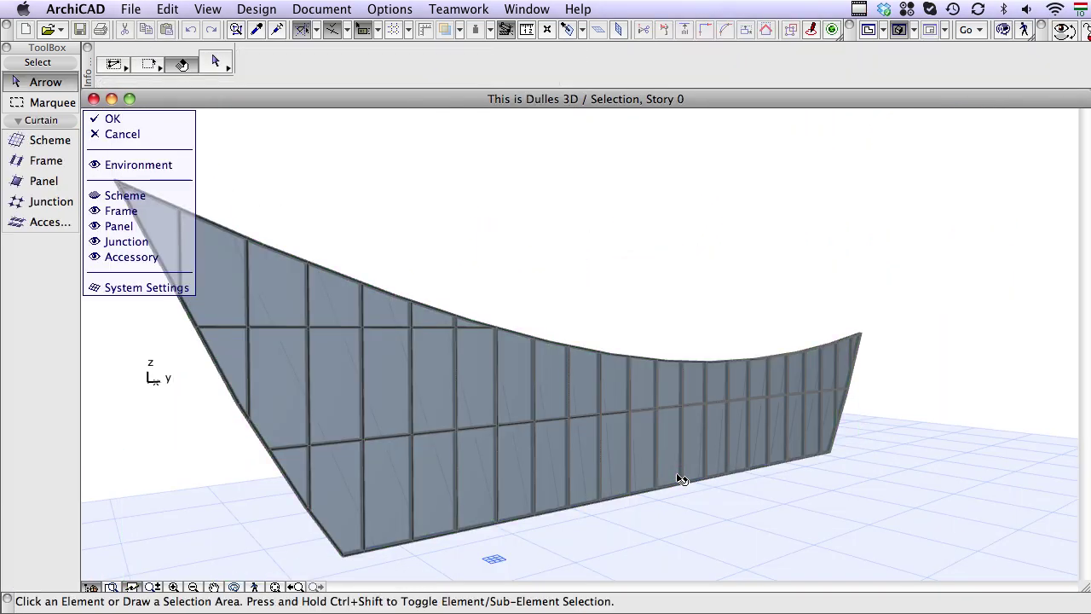
pyautogui.click(96, 226)
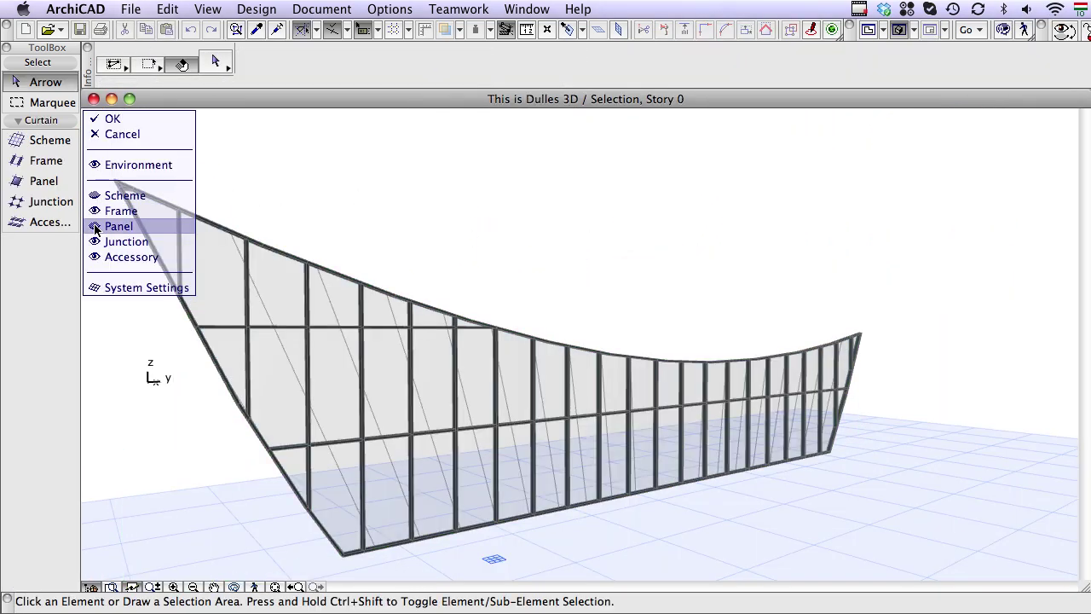
pyautogui.click(246, 303)
pyautogui.click(243, 358)
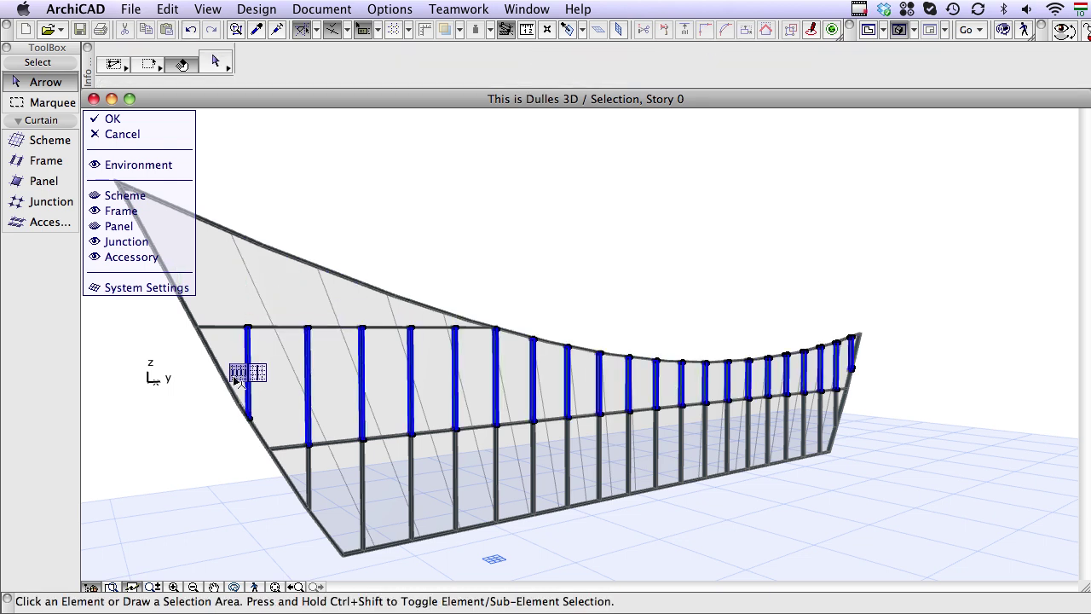
pyautogui.press('Delete')
pyautogui.click(309, 488)
pyautogui.press('Delete')
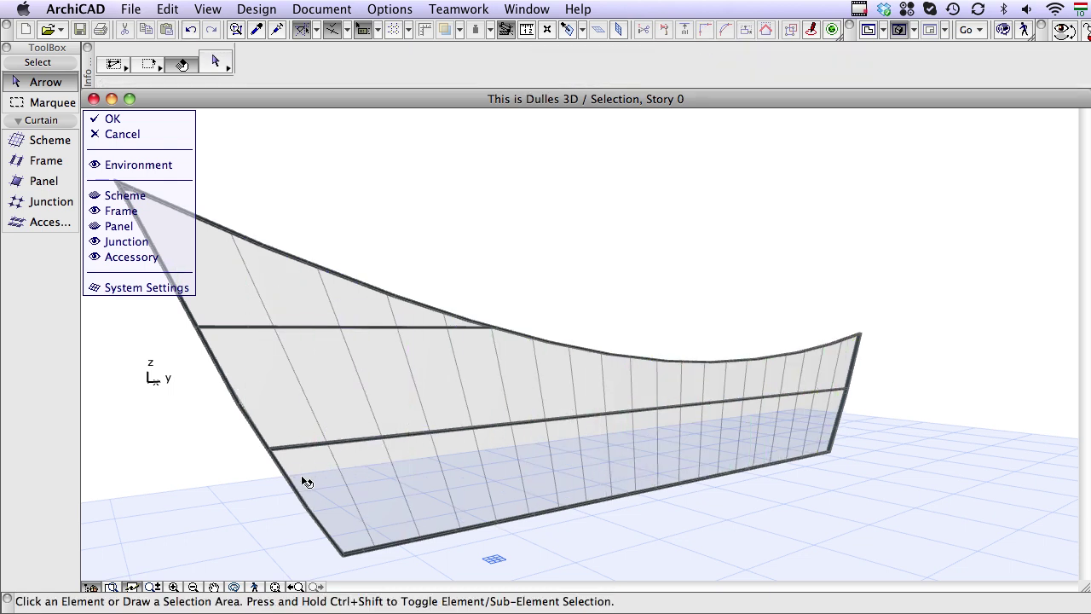
pyautogui.moveTo(304, 480)
pyautogui.keyDown('shift'); pyautogui.mouseDown(button='middle')
pyautogui.moveTo(928, 387)
pyautogui.moveTo(256, 369)
pyautogui.mouseUp(button='middle'); pyautogui.keyUp('shift')
pyautogui.click(109, 118)
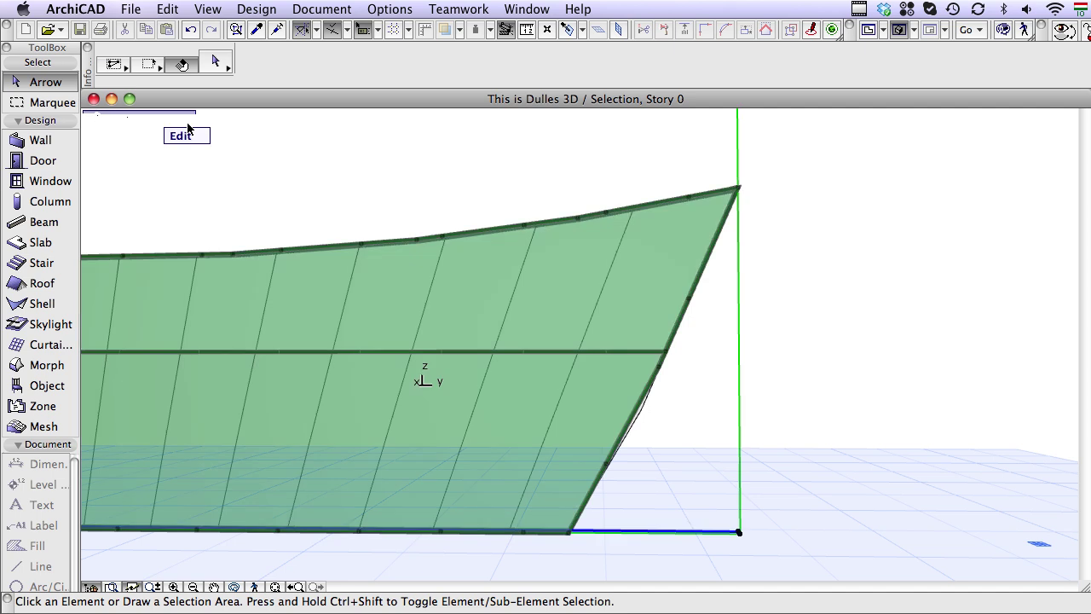
# - Re-enter curtain wall editing and draw two slanted mullion frames from top to bottom
pyautogui.click(592, 454)
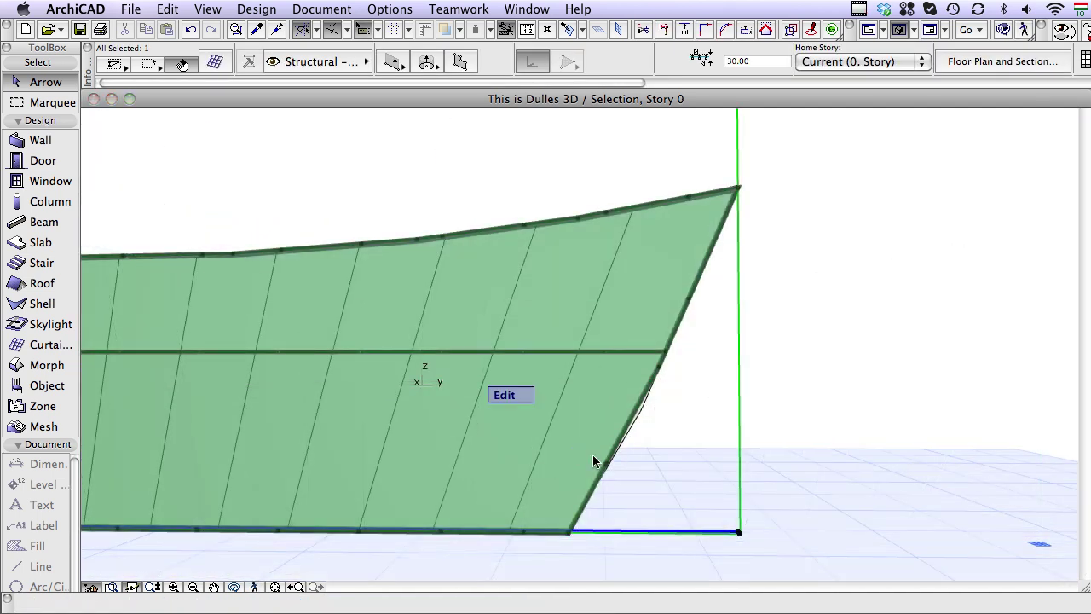
pyautogui.click(509, 395)
pyautogui.click(95, 226)
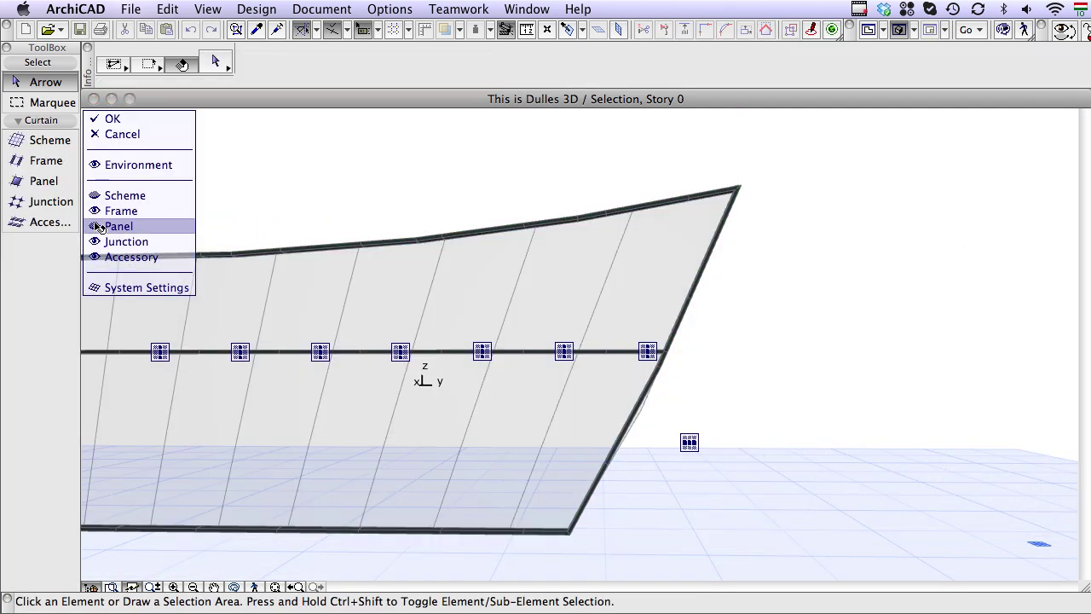
pyautogui.click(35, 162)
pyautogui.click(657, 202)
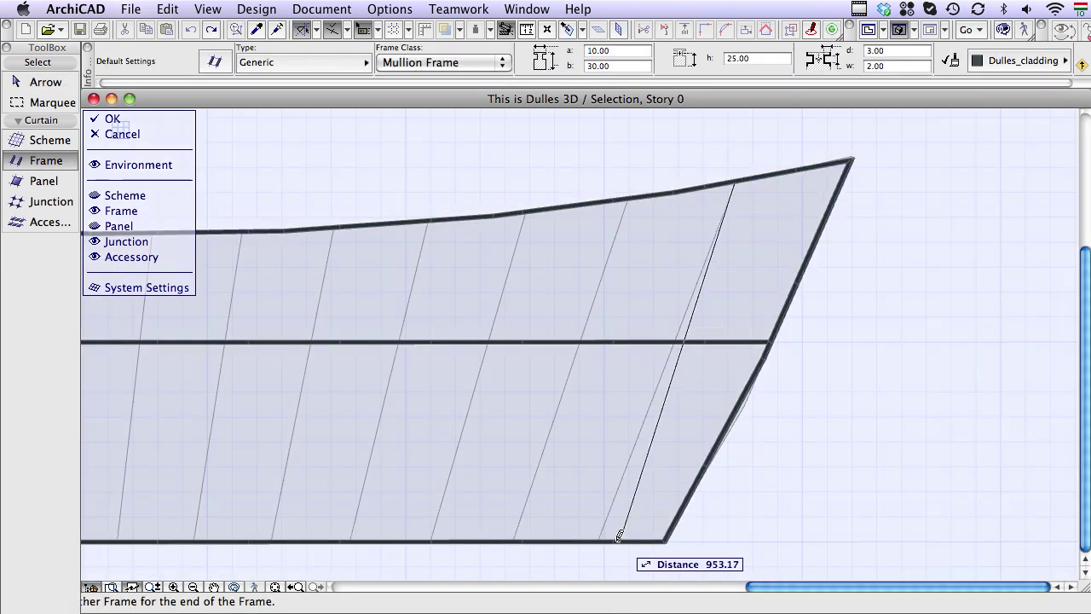
pyautogui.click(601, 539)
pyautogui.click(626, 201)
pyautogui.click(515, 539)
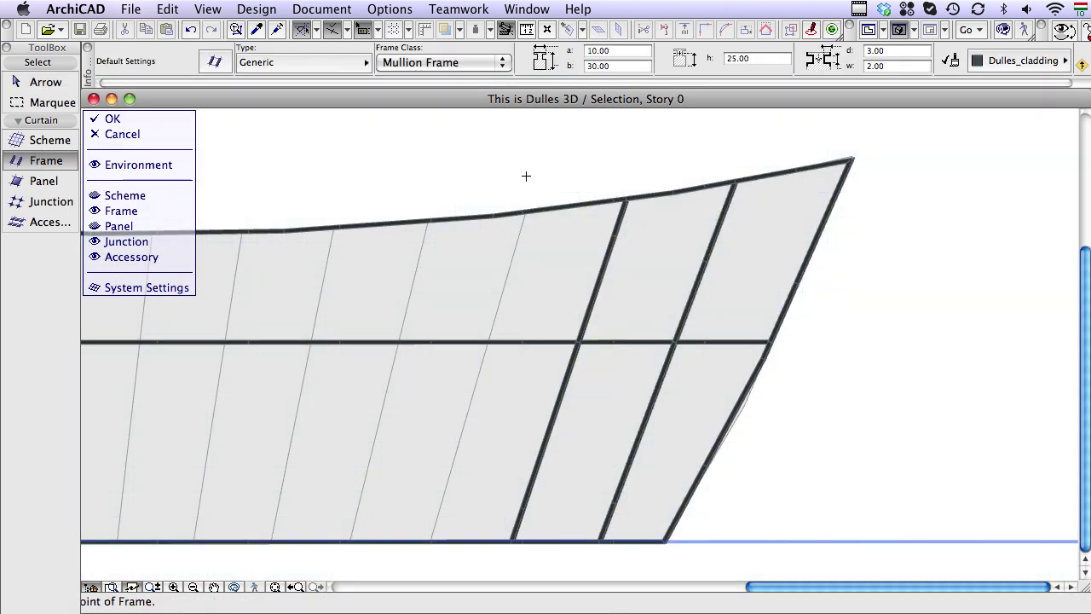
# - Add two more slanted mullion frames and accept the curtain wall edits
pyautogui.click(522, 215)
pyautogui.click(351, 540)
pyautogui.hscroll(-10, 433, 426)
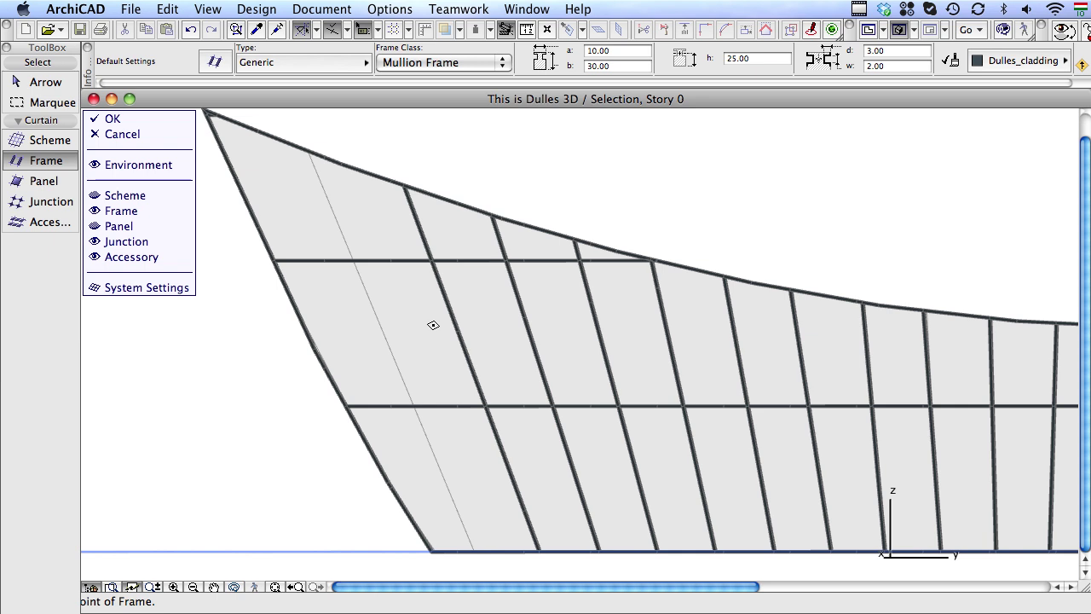
pyautogui.click(312, 148)
pyautogui.click(475, 547)
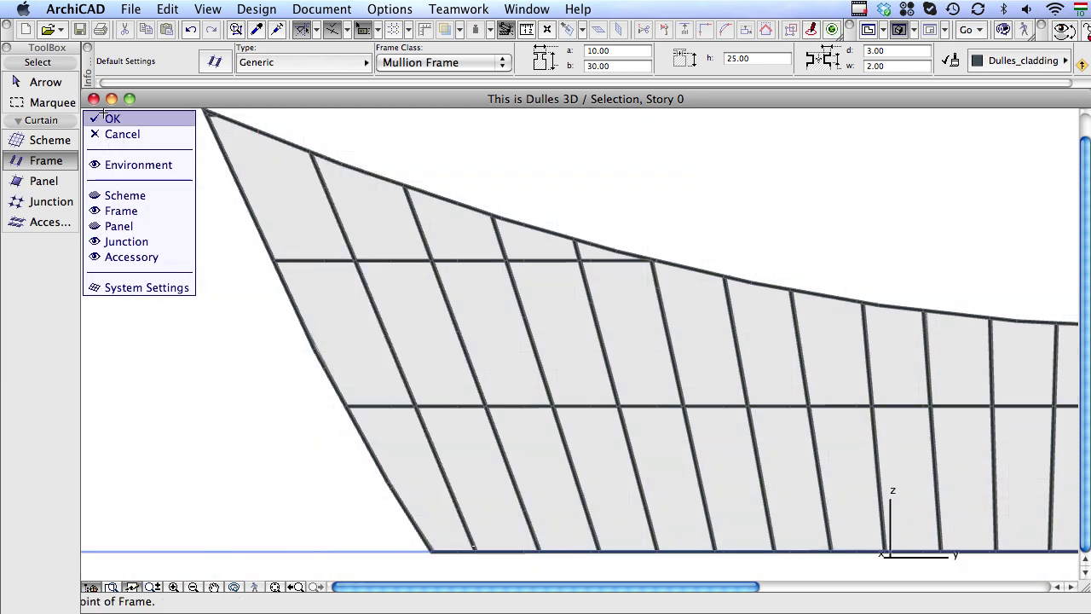
pyautogui.click(111, 119)
# - On the floor plan, mirror a copy of the right-end element across the centre axis
pyautogui.press('F2')
pyautogui.rightClick(554, 169)
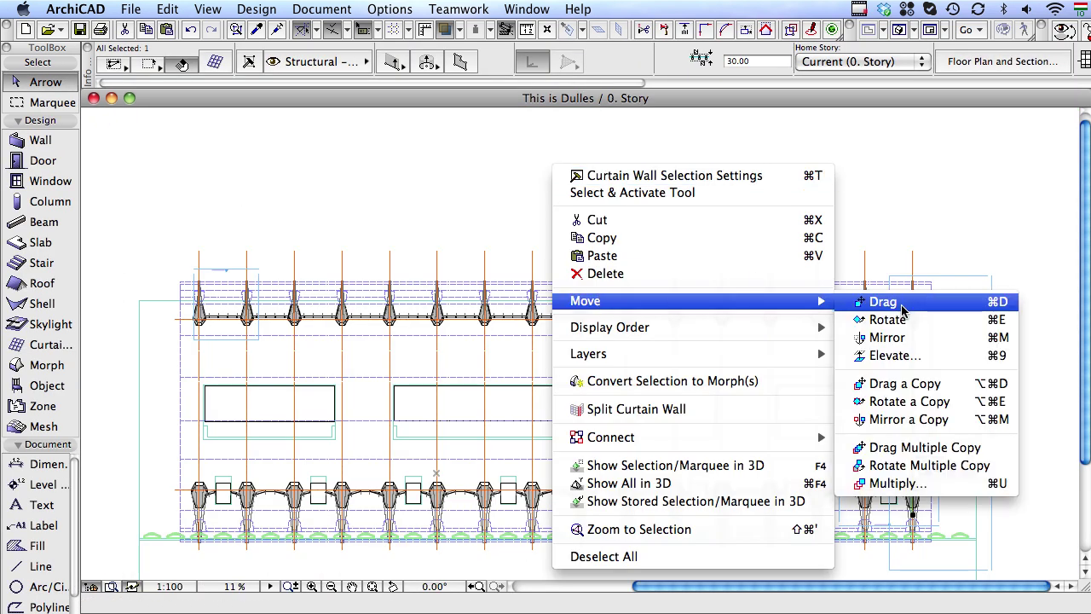
pyautogui.click(909, 419)
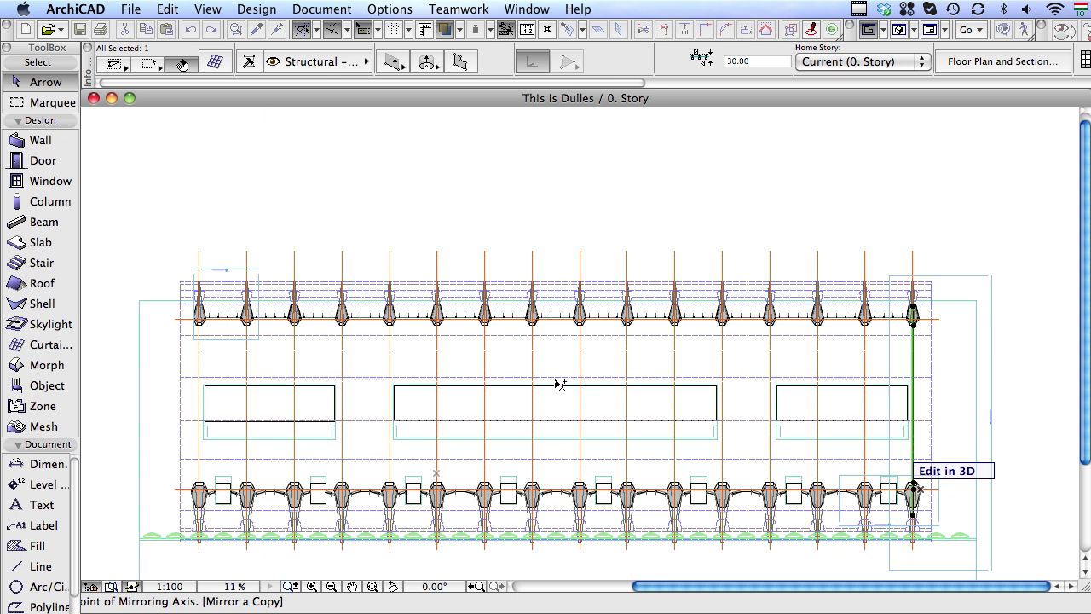
pyautogui.click(558, 381)
pyautogui.click(557, 453)
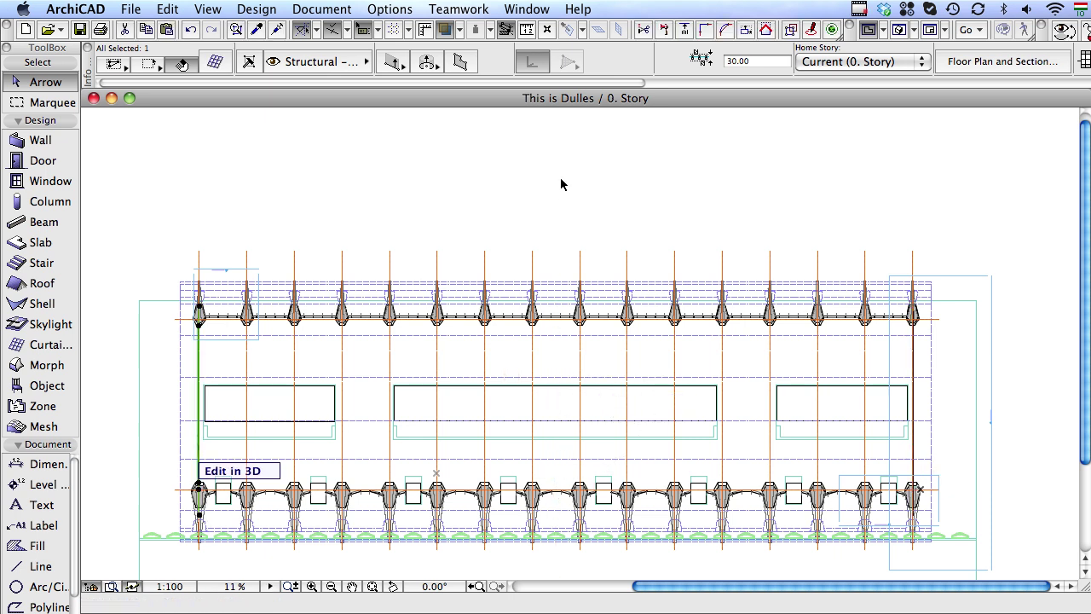
pyautogui.click(571, 155)
pyautogui.hotkey('ctrl', "'")
pyautogui.click(328, 9)
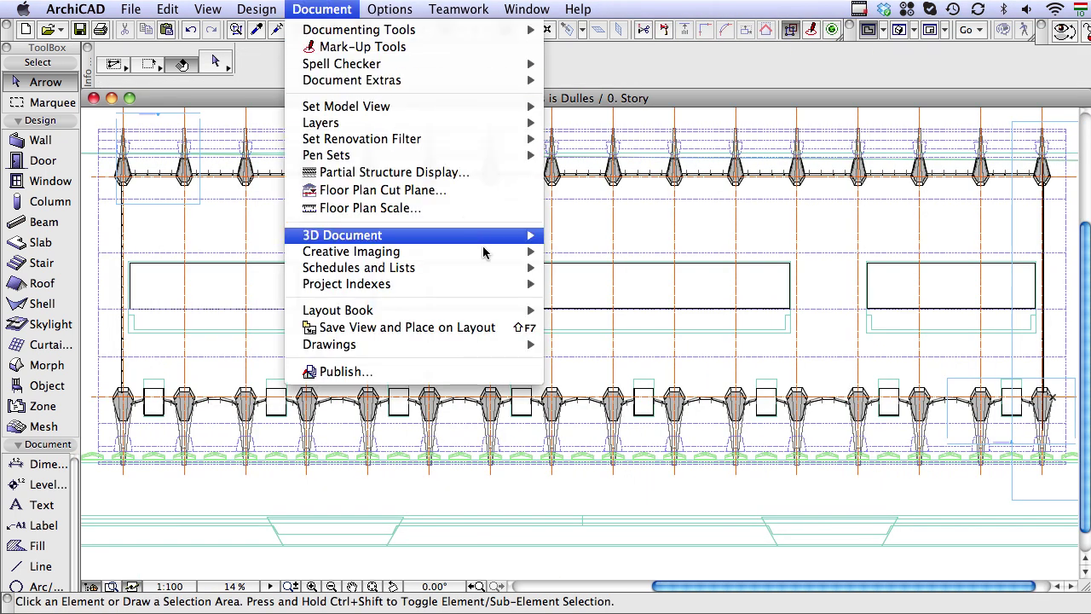
# - Add ID, IFC Element Type and Element Classification fields to the Object Inventory scheme
pyautogui.click(784, 270)
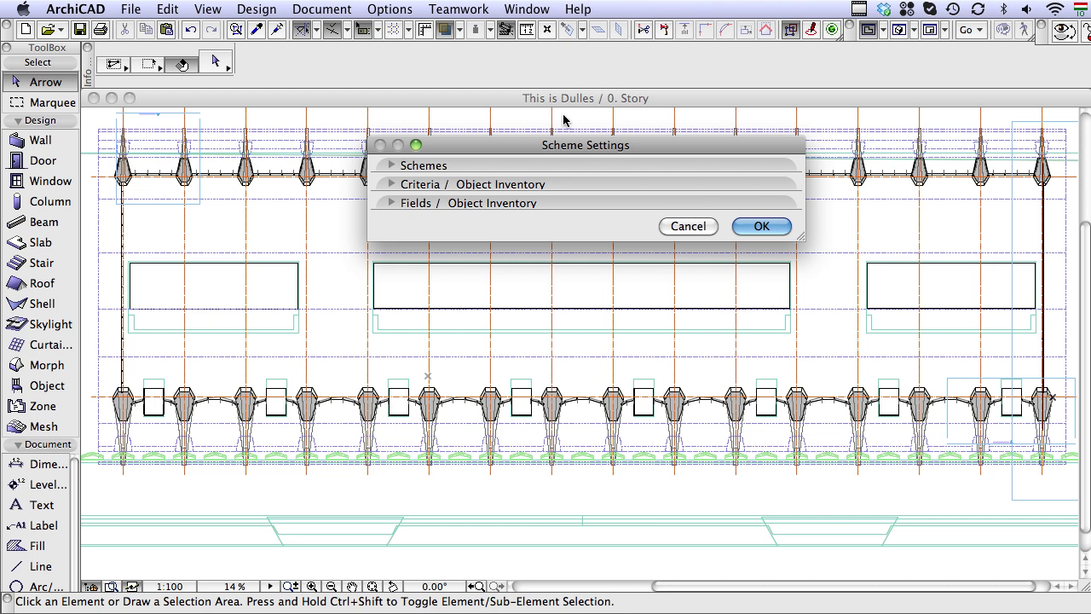
pyautogui.click(391, 166)
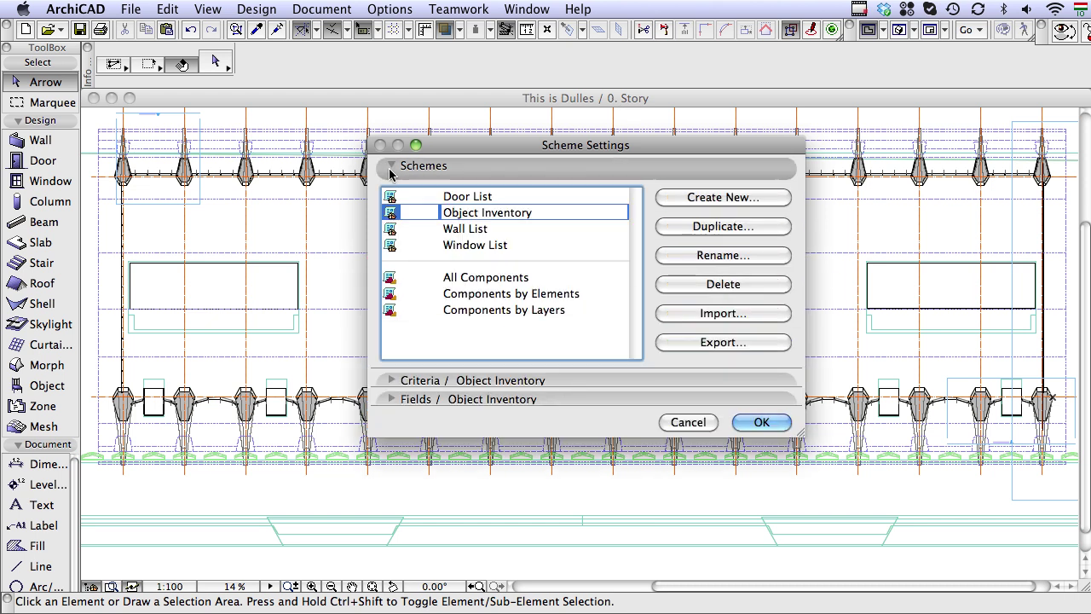
pyautogui.click(390, 167)
pyautogui.click(390, 203)
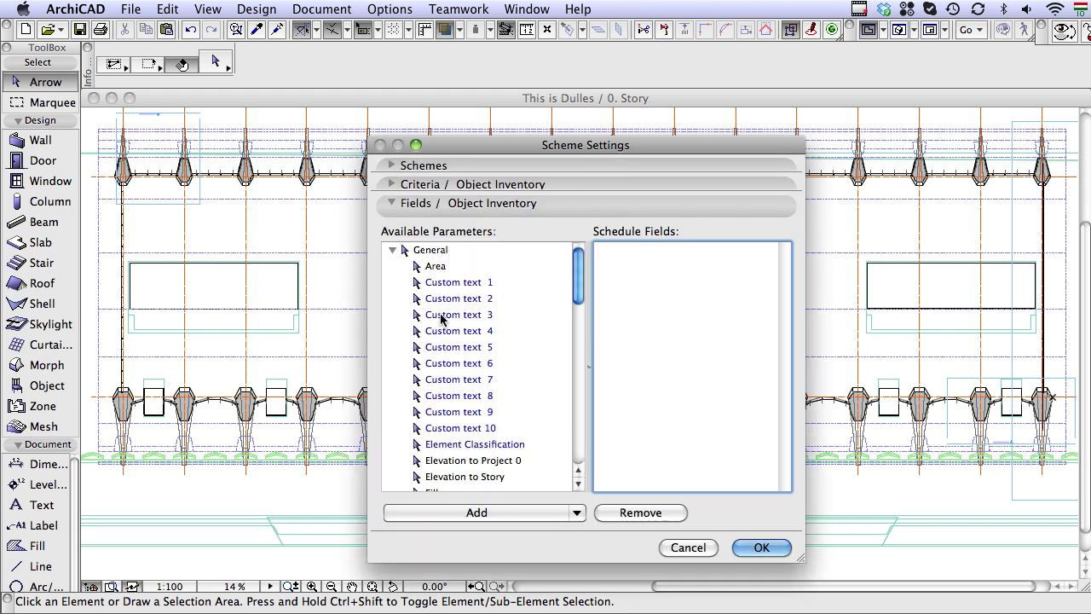
pyautogui.scroll(-3, 441, 318)
pyautogui.scroll(-3, 441, 324)
pyautogui.scroll(-3, 443, 332)
pyautogui.click(452, 259)
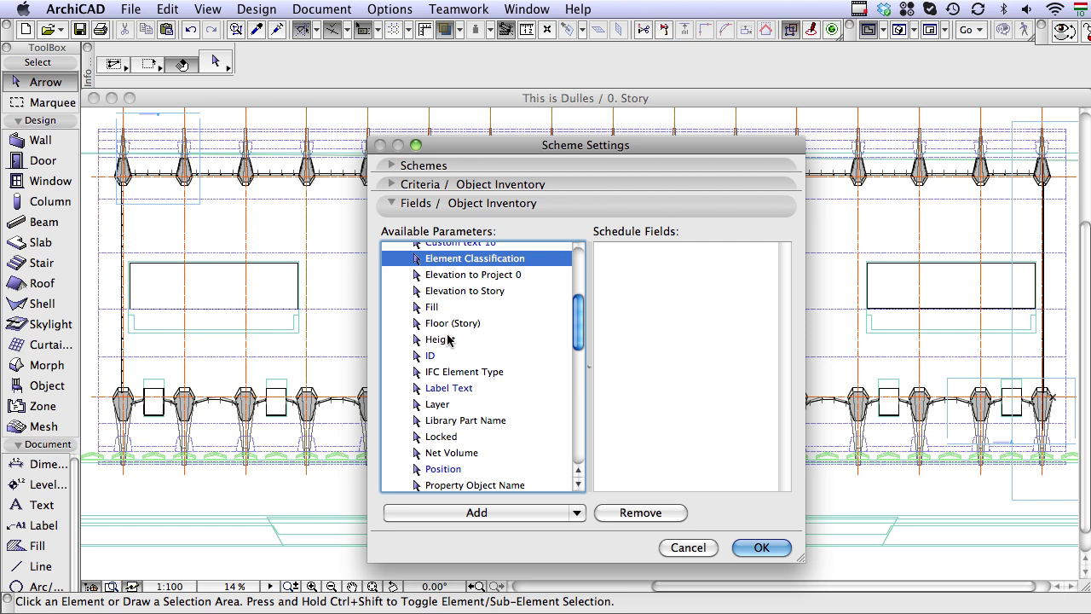
pyautogui.click(465, 513)
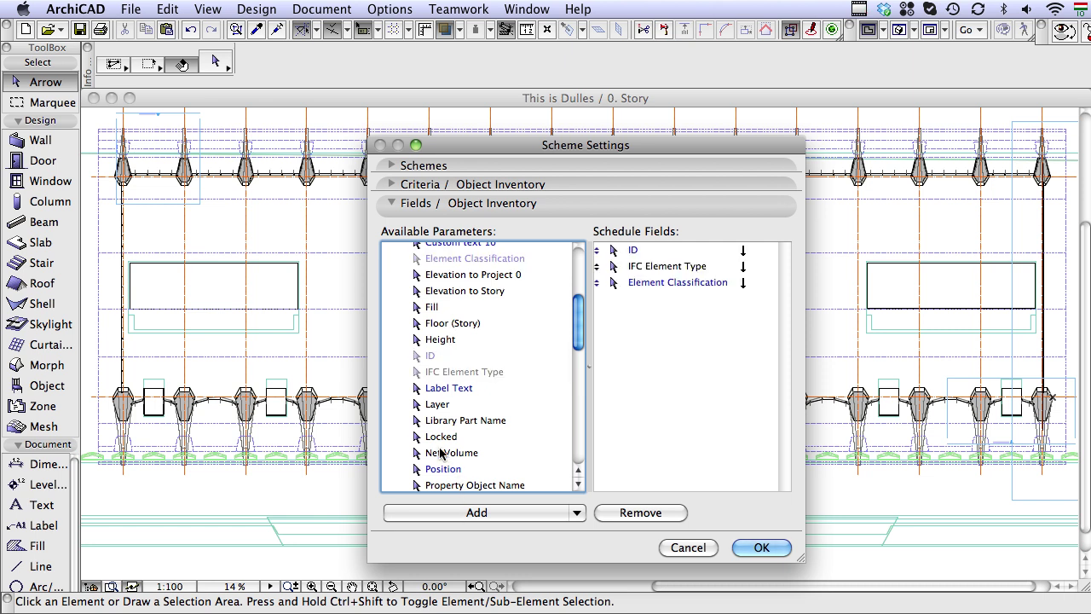
# - Add Morph Material and Volume fields and move Unique ID below Element Classification
pyautogui.scroll(-3, 441, 452)
pyautogui.scroll(-5, 426, 384)
pyautogui.scroll(-1, 396, 490)
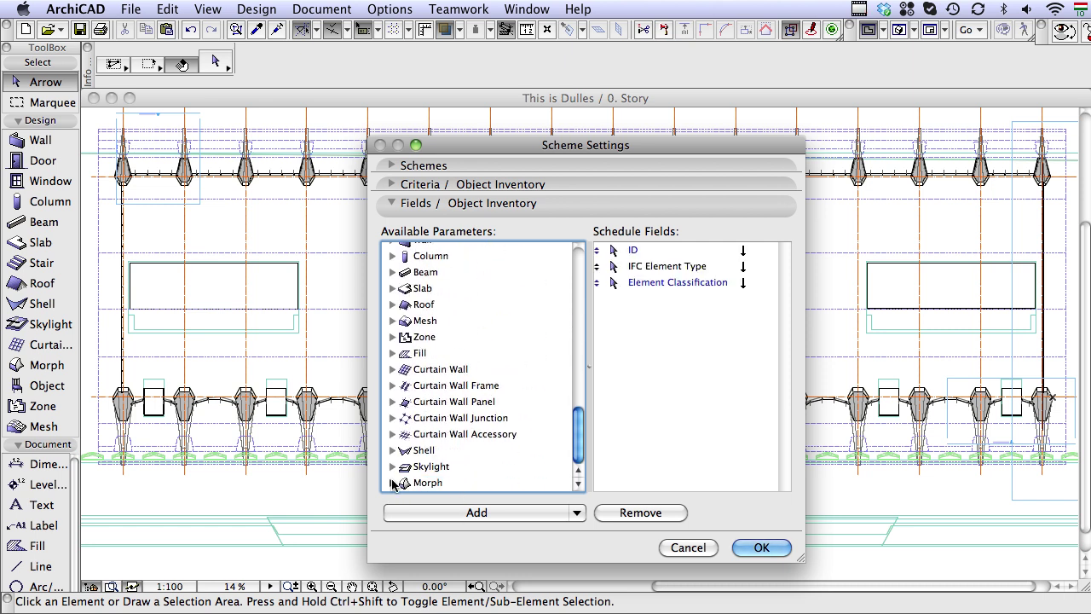
pyautogui.click(393, 483)
pyautogui.scroll(-3, 458, 324)
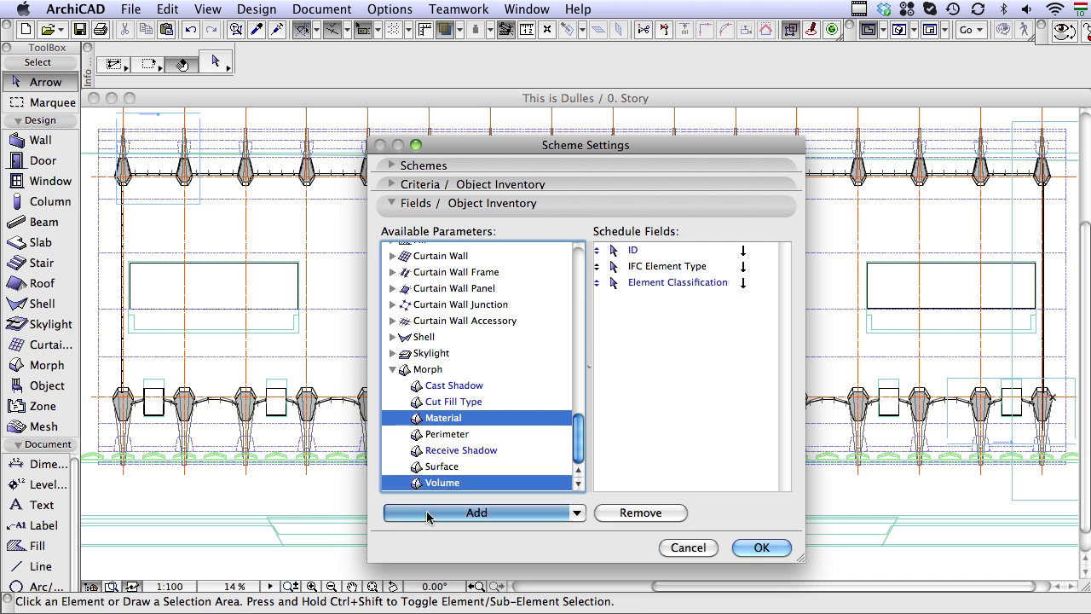
pyautogui.click(428, 513)
pyautogui.moveTo(595, 332)
pyautogui.mouseDown()
pyautogui.moveTo(596, 249)
pyautogui.moveTo(600, 271)
pyautogui.mouseUp()
# - Open the Object Inventory schedule and inspect the COL-A-16, roof slab and grand total rows
pyautogui.click(758, 548)
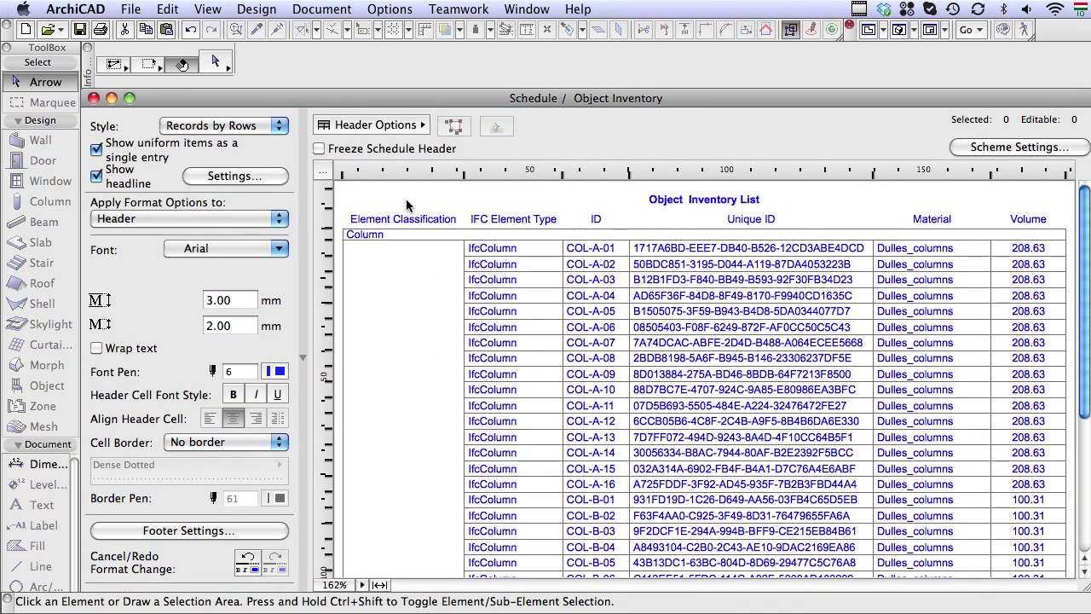
pyautogui.scroll(-2, 722, 194)
pyautogui.scroll(-5, 722, 194)
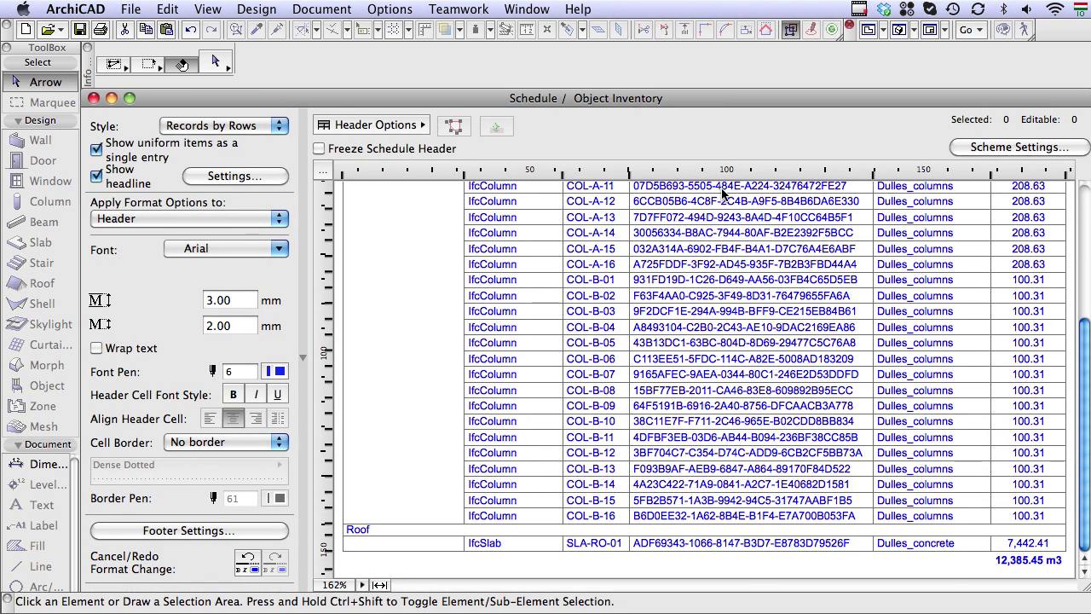
pyautogui.click(1028, 265)
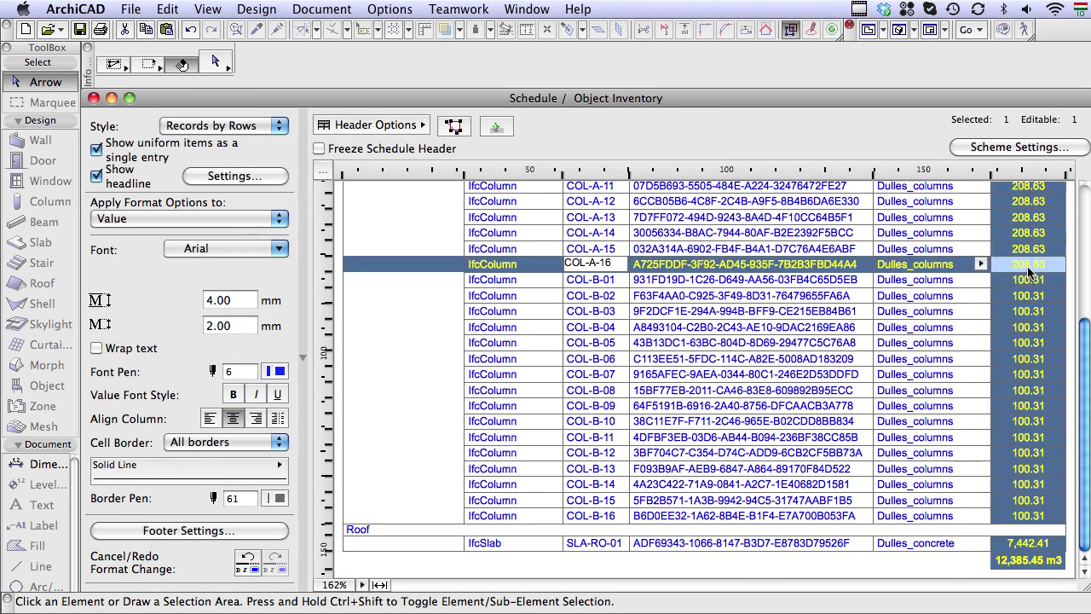
pyautogui.click(1002, 543)
pyautogui.click(1005, 561)
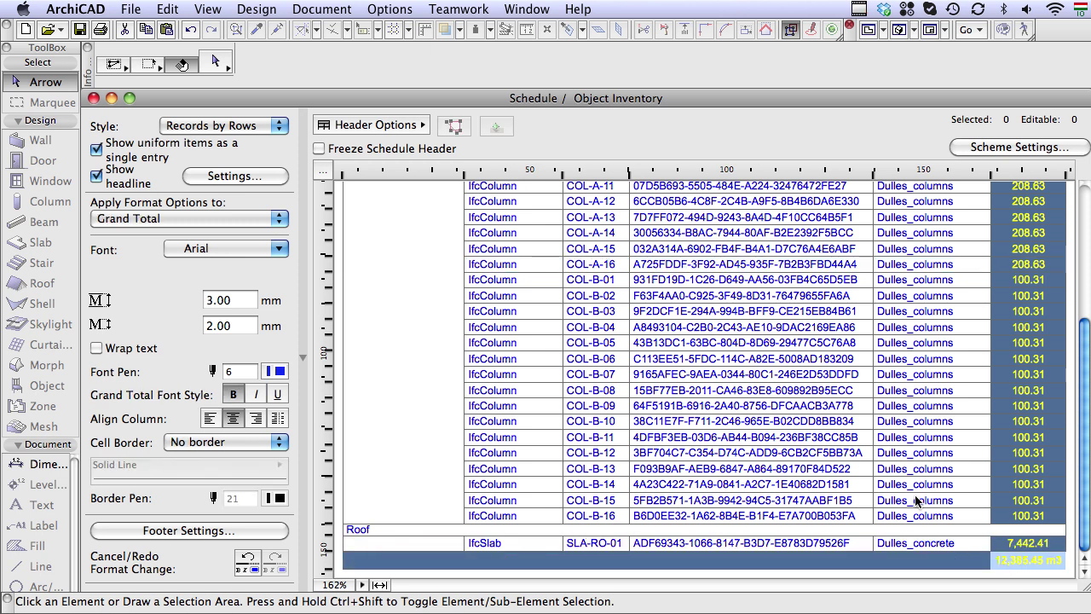